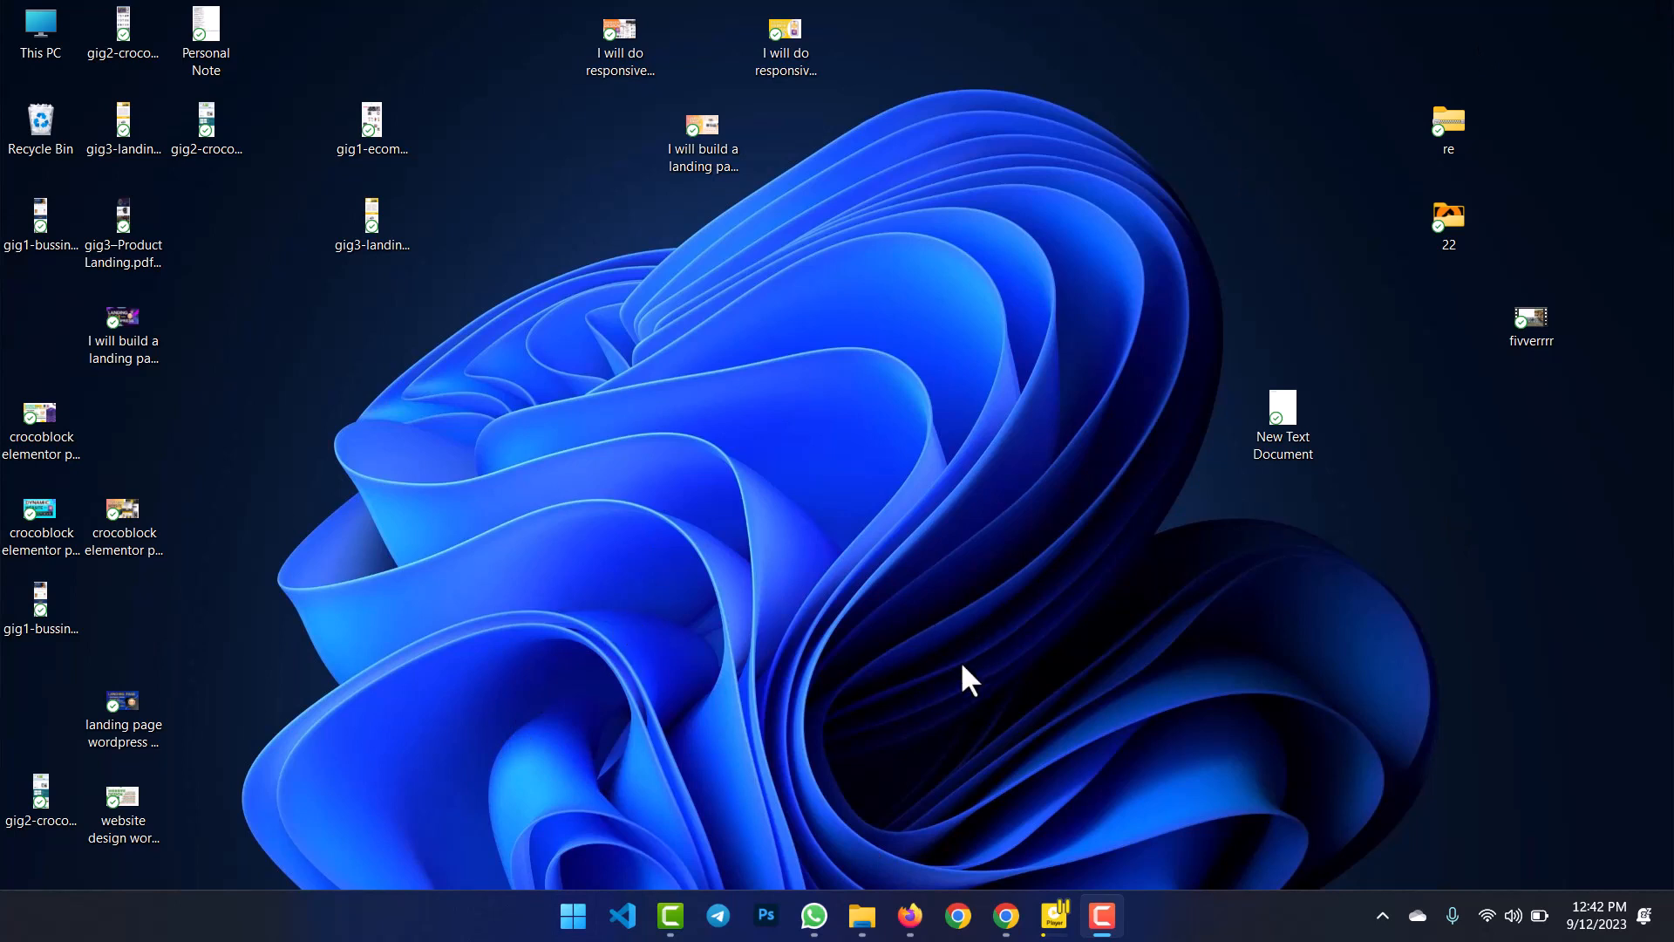
Search Firefox for 'laragon download' and open the official 'Download | Laragon' page on laragon.org.
left_click(906, 922)
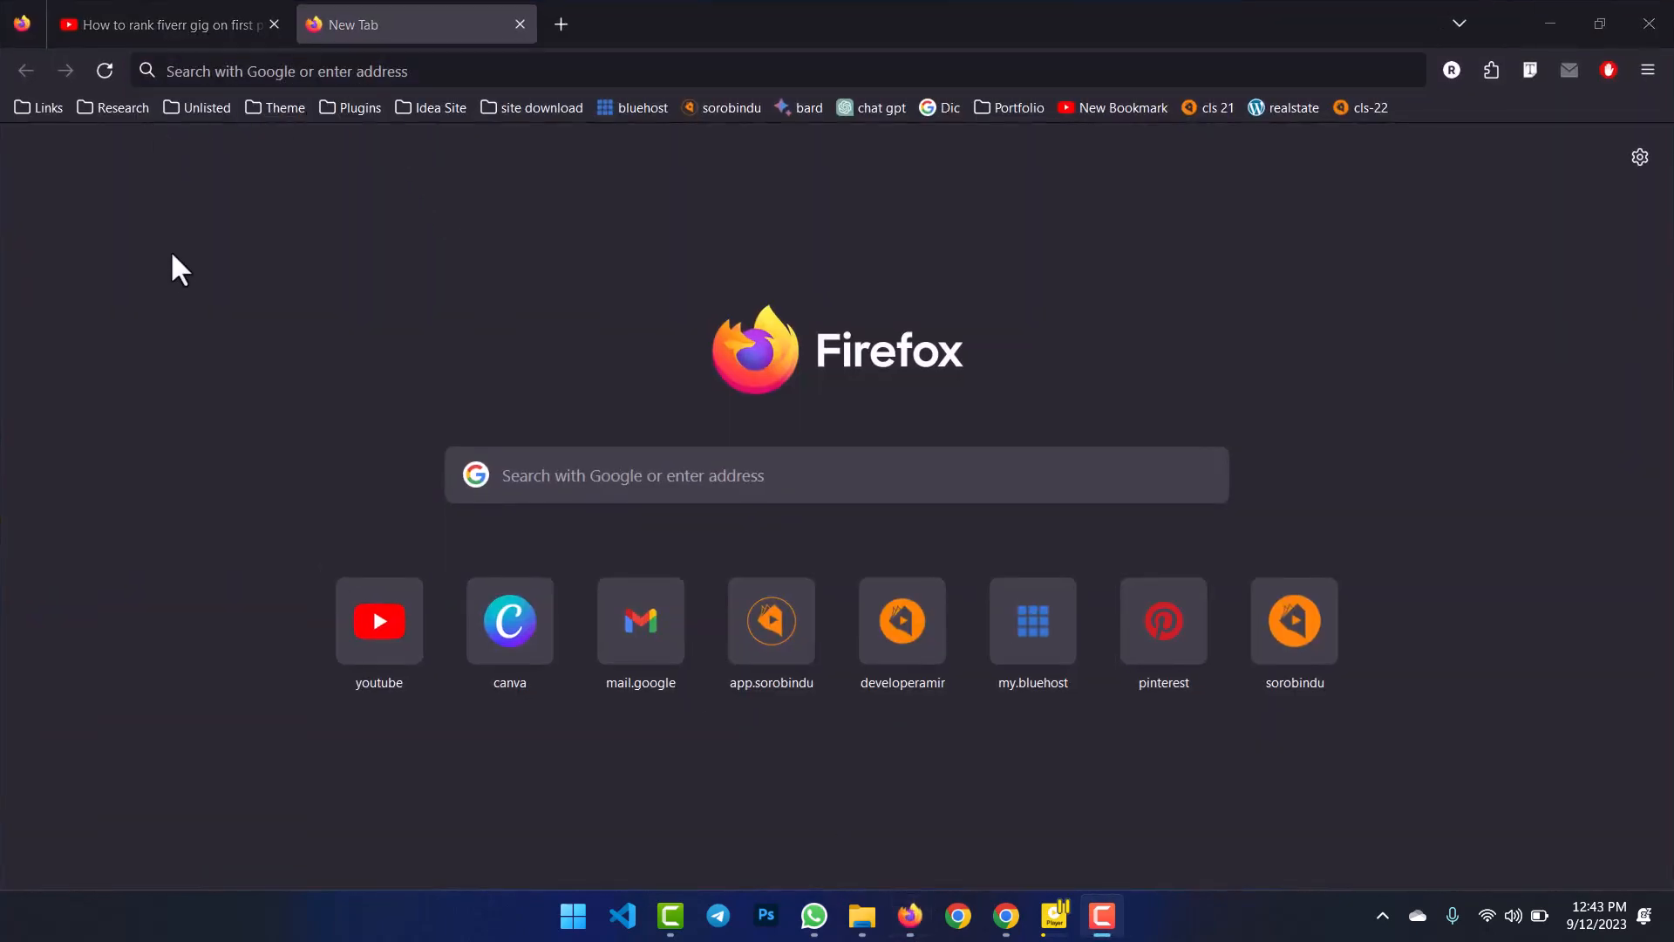
left_click(276, 69)
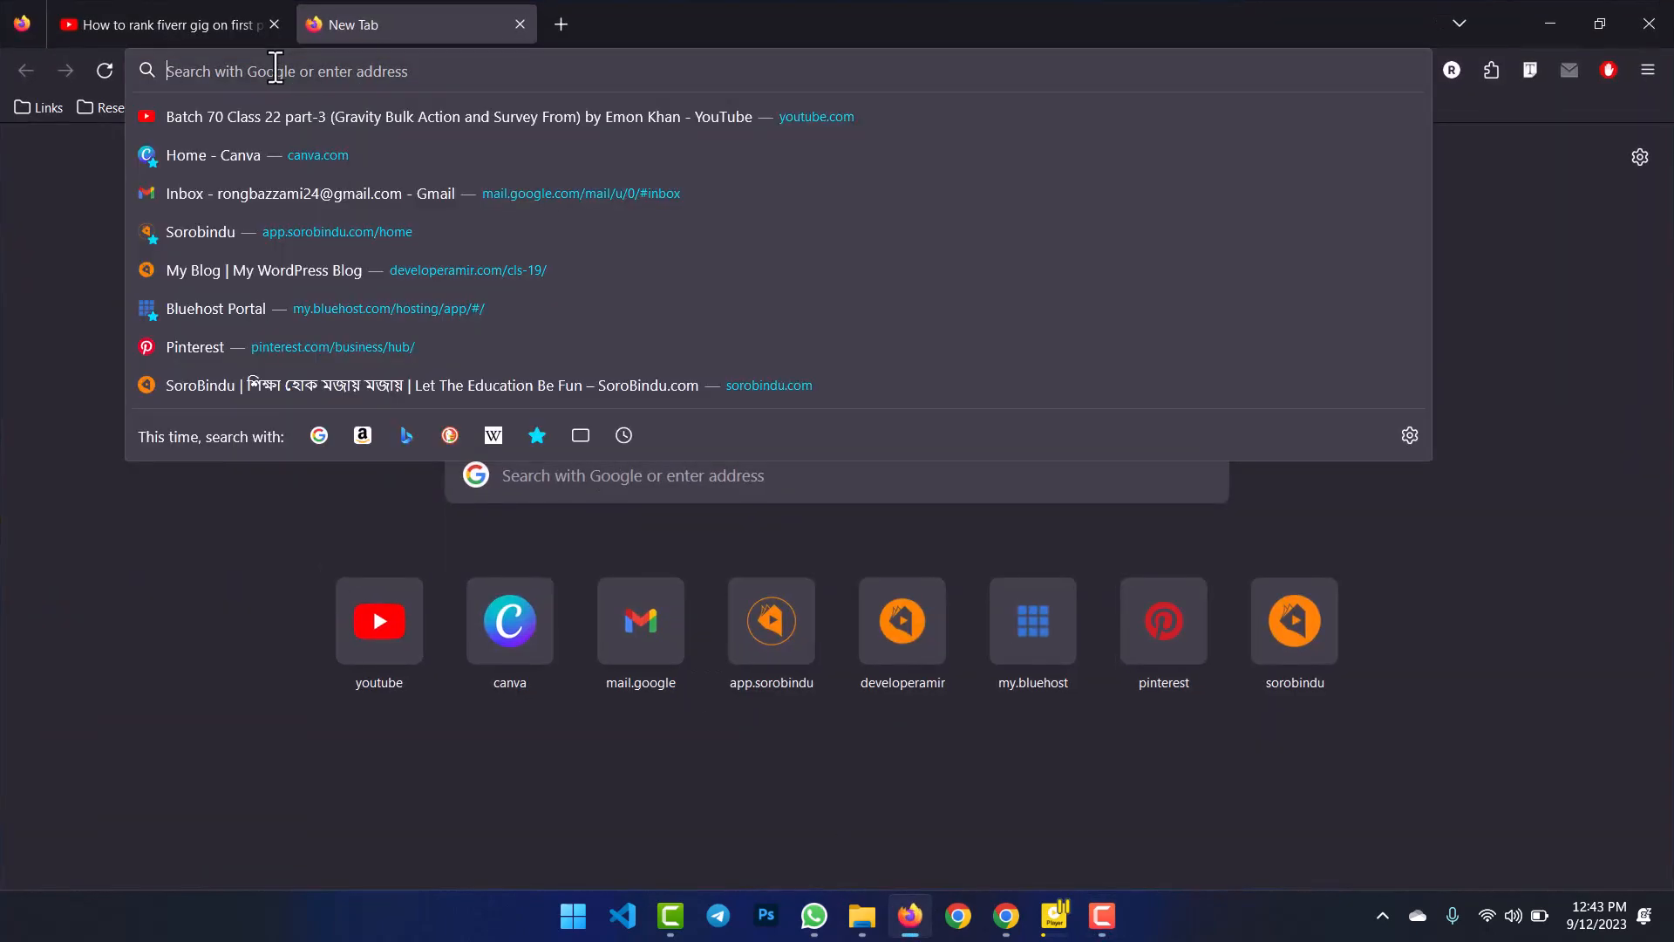
type("la")
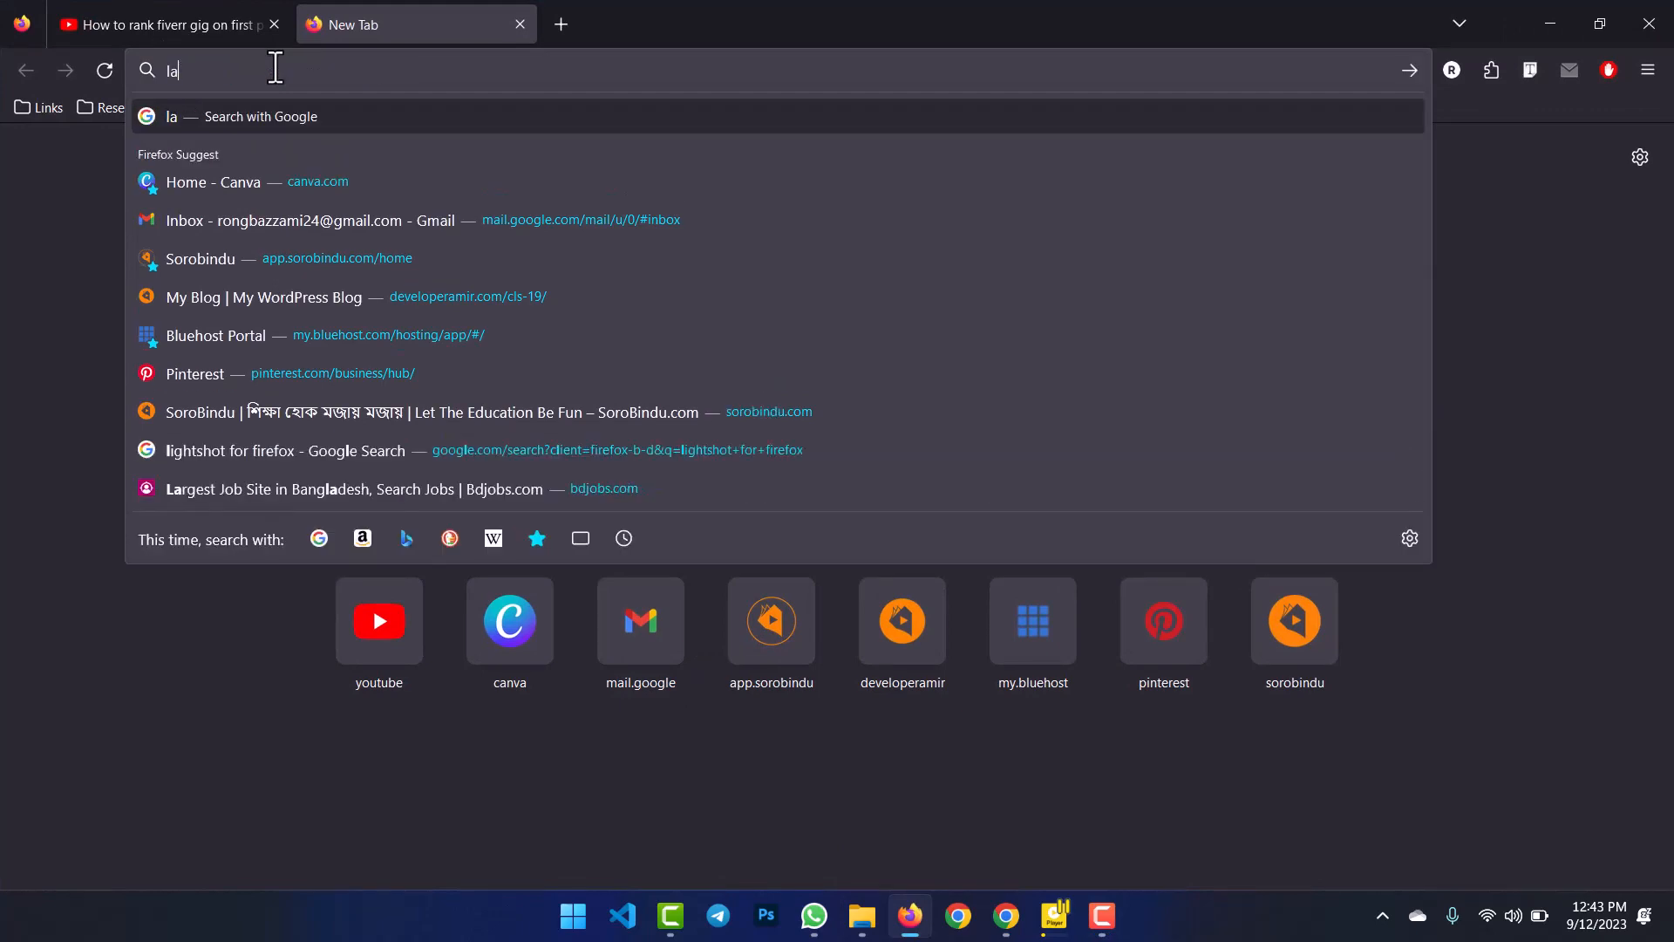
type("ragon")
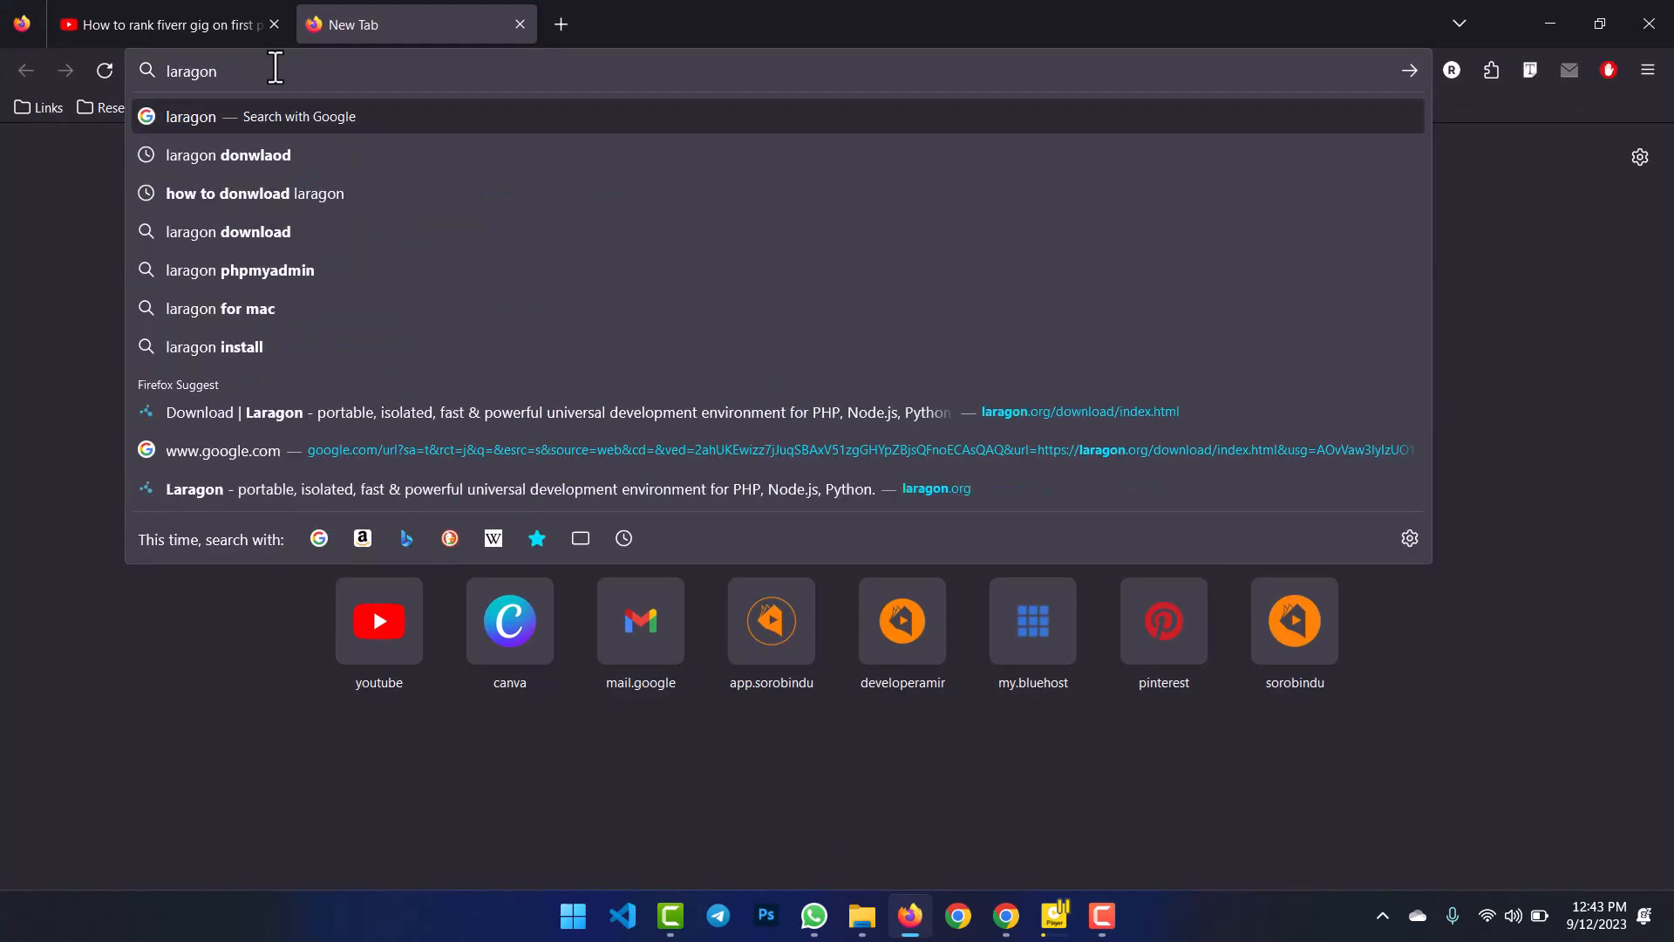
key("Down")
key("Return")
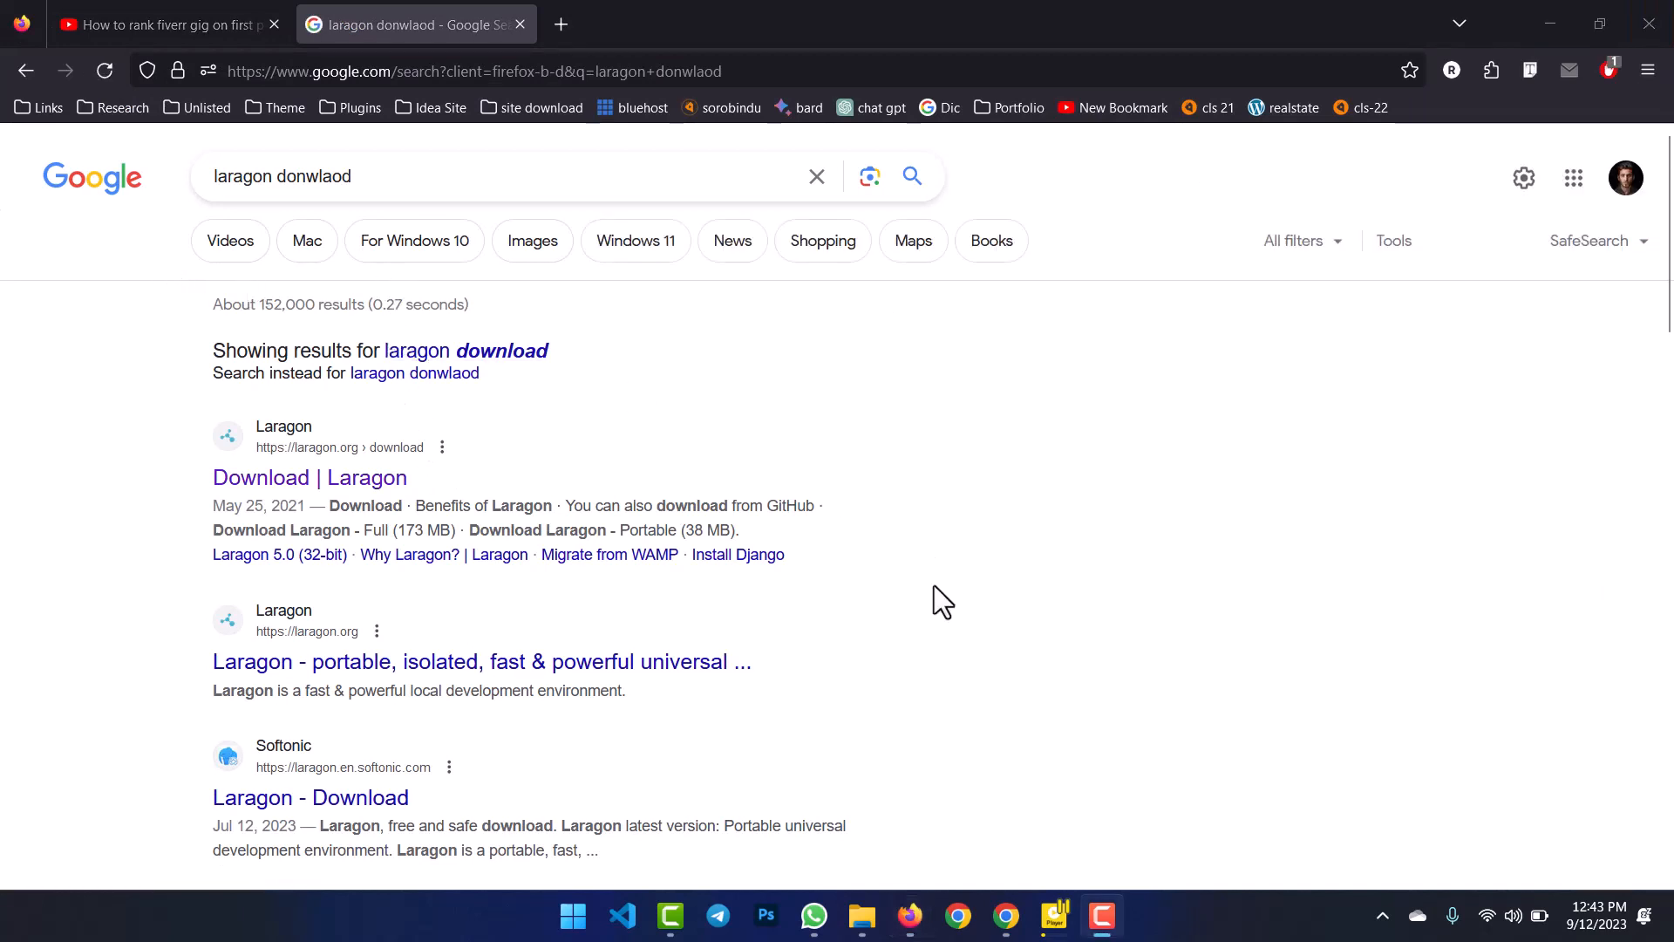
scroll(572, 484, "down", 1)
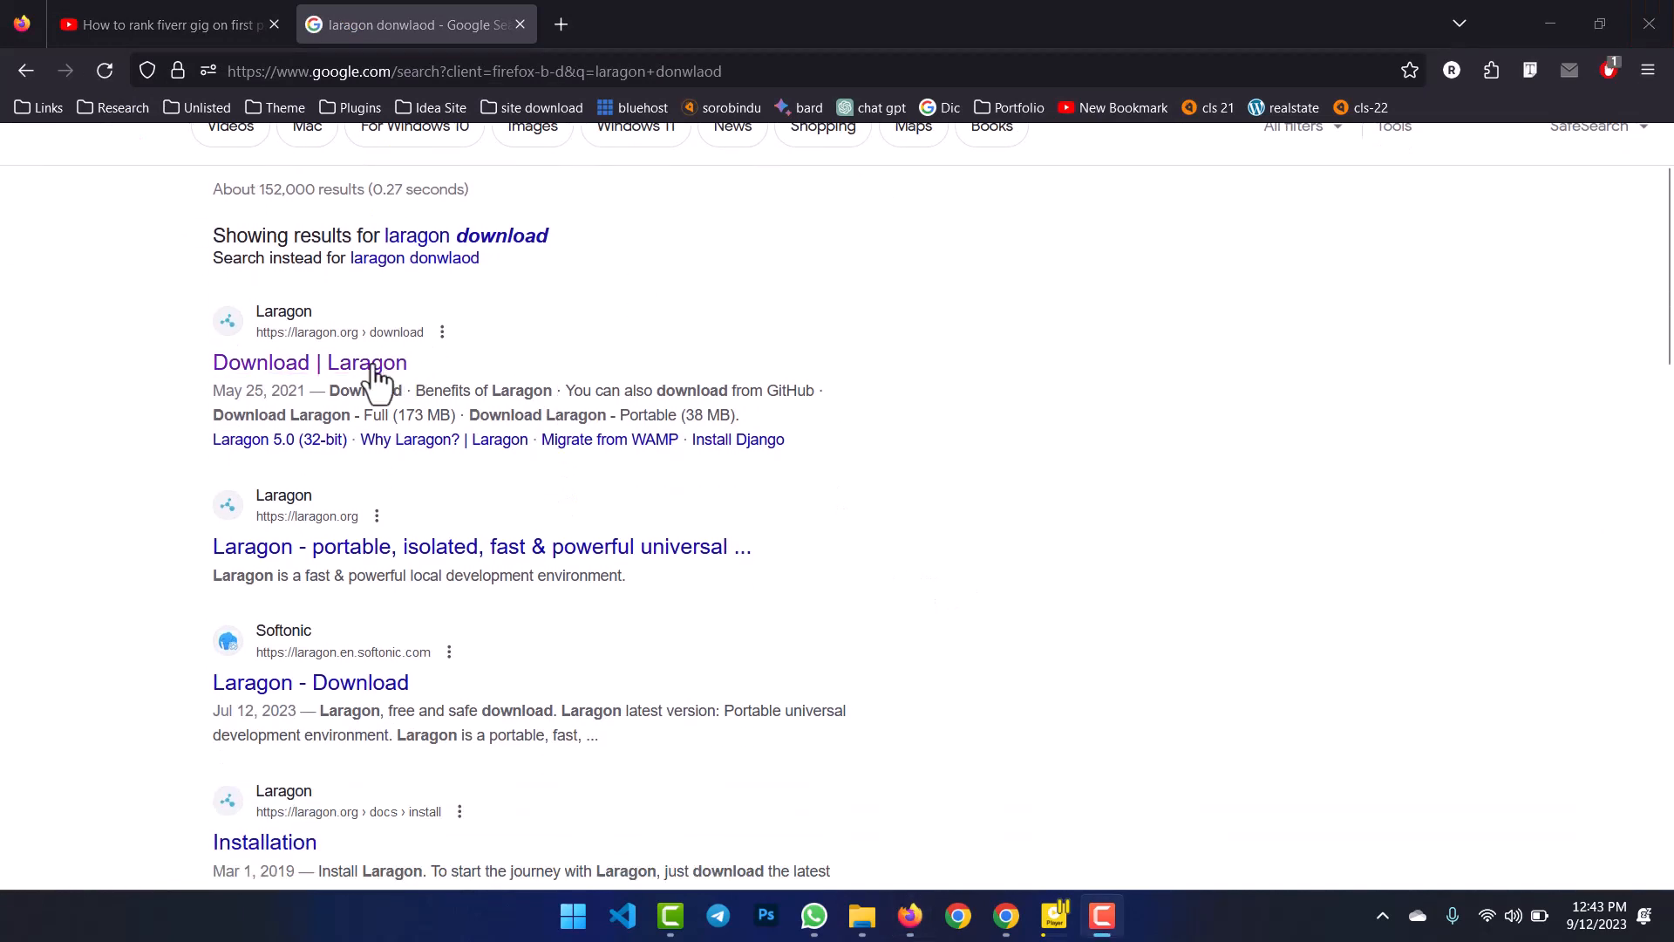
left_click(326, 344)
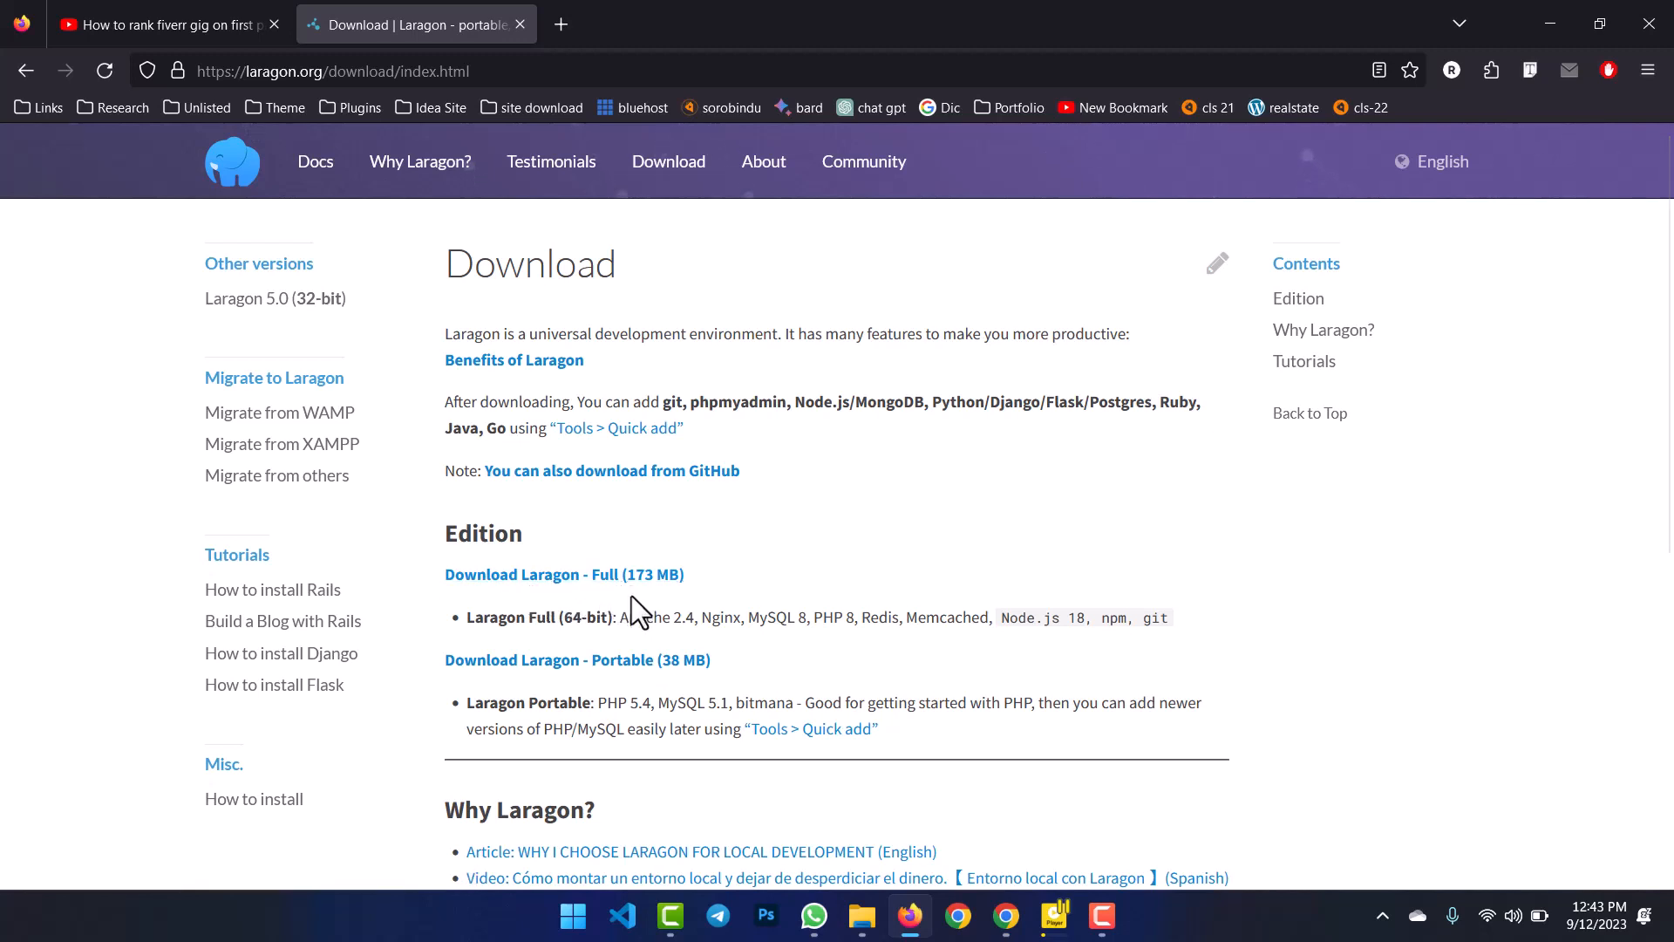
Start the Laragon Full download, cancel it in the download manager, and minimize Firefox.
left_click(551, 577)
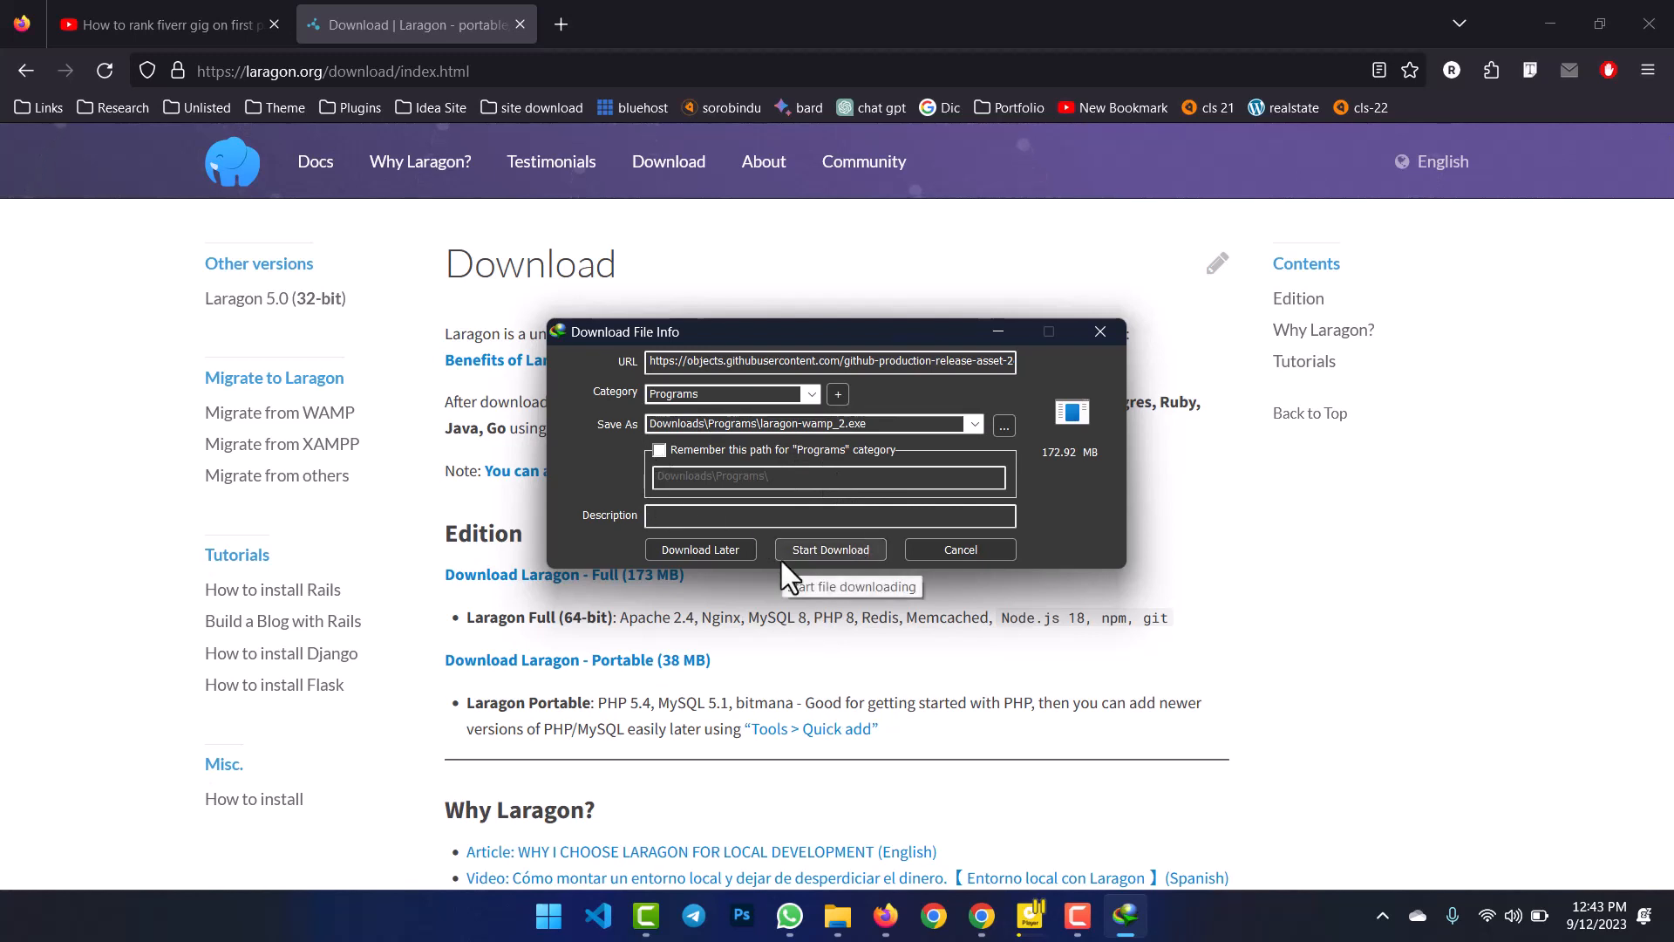
left_click(934, 547)
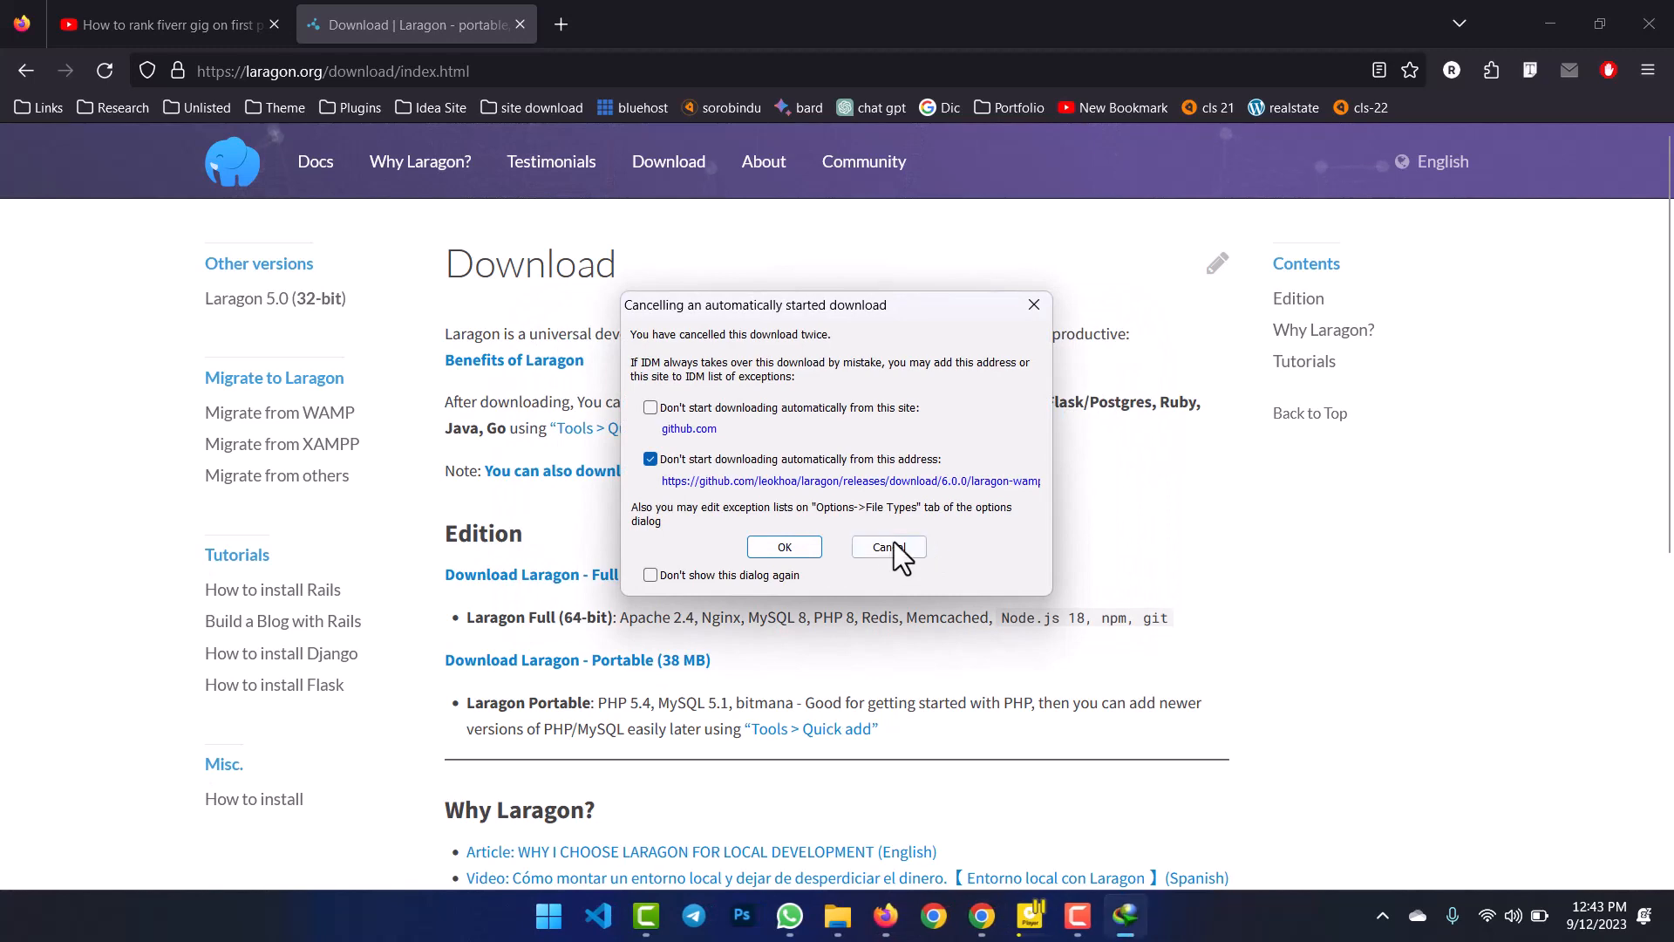
left_click(868, 547)
left_click(1532, 28)
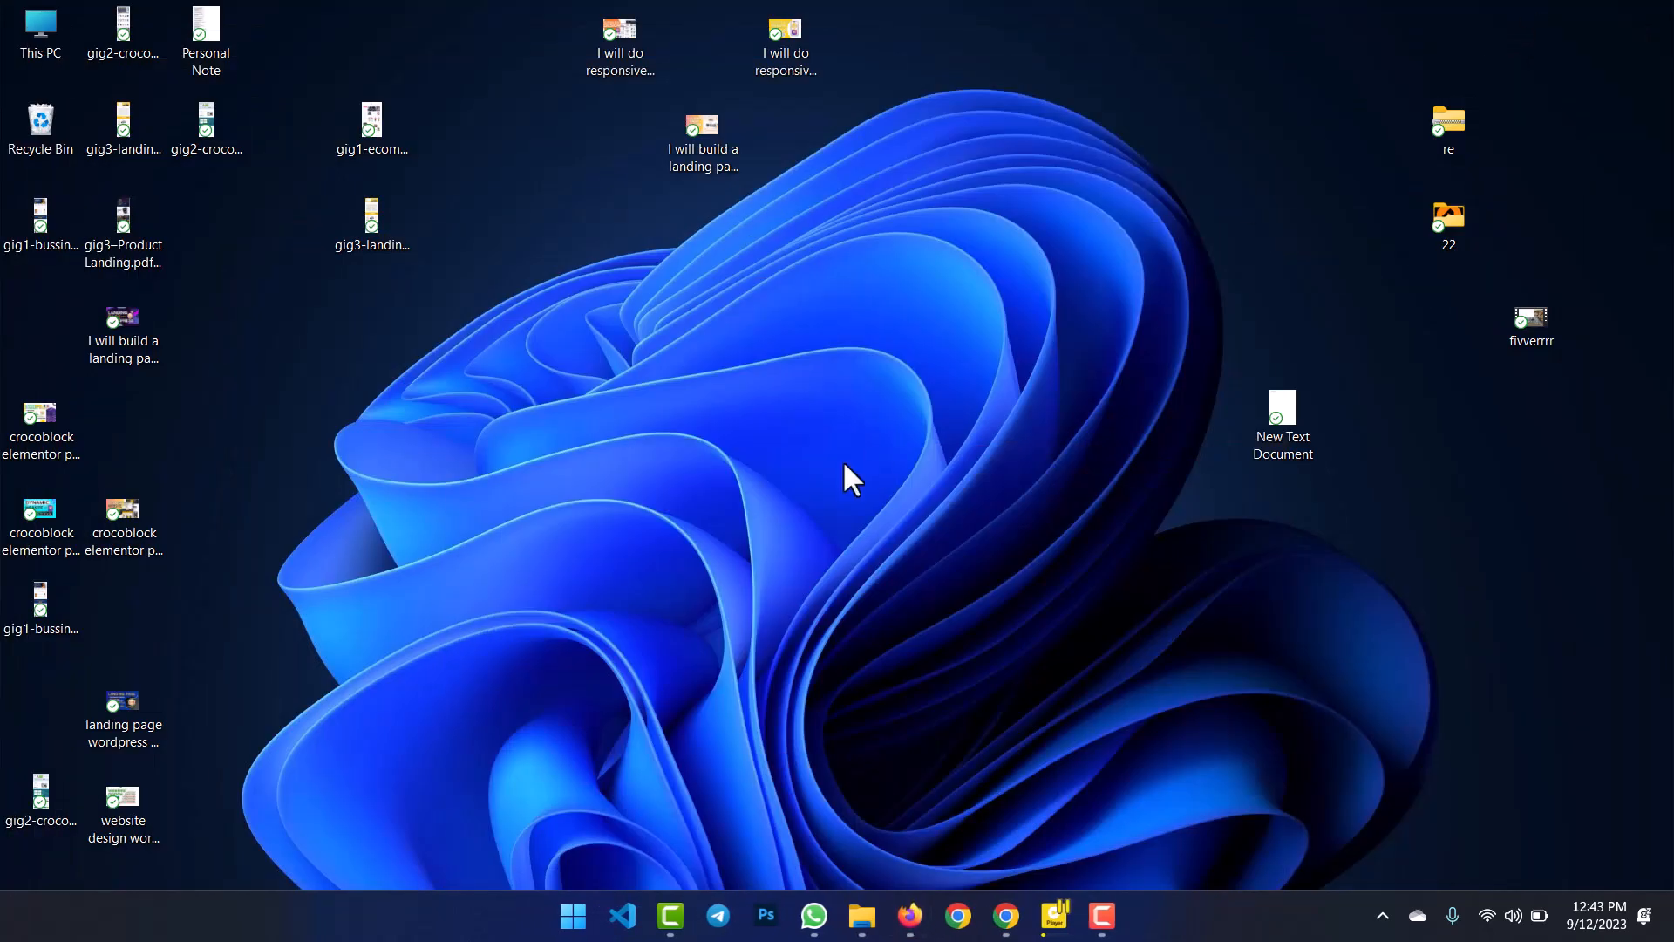
Run the laragon-wamp installer from the Downloads > Programs folder in File Explorer.
key("F5")
key("F5")
left_click(864, 922)
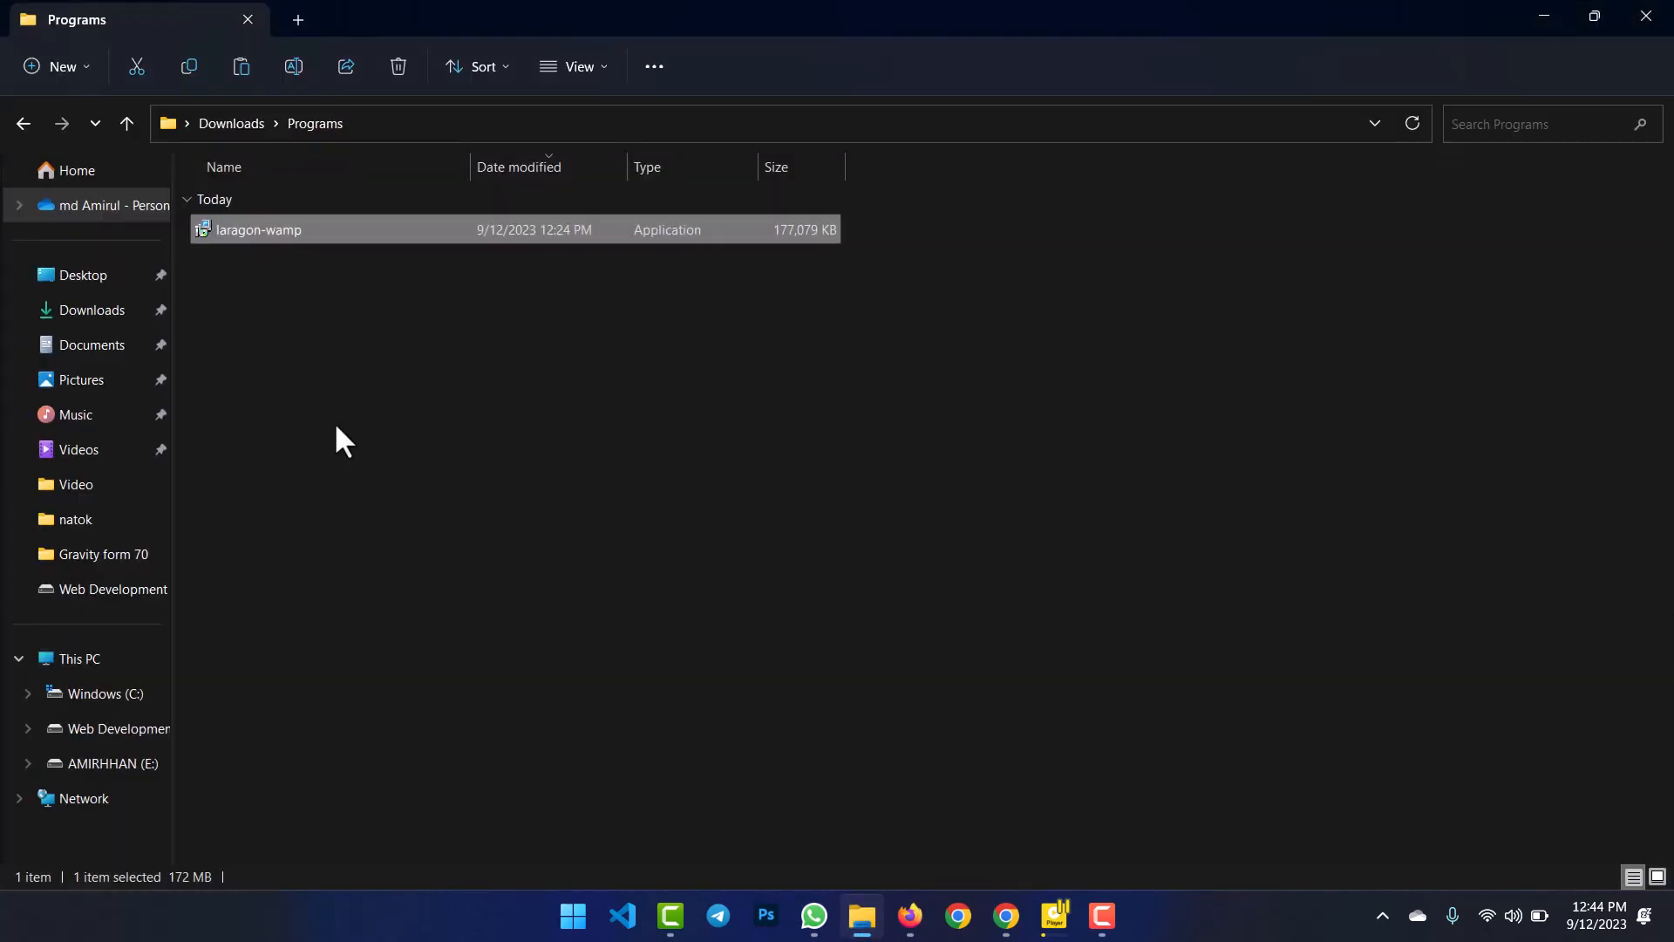
left_click(356, 354)
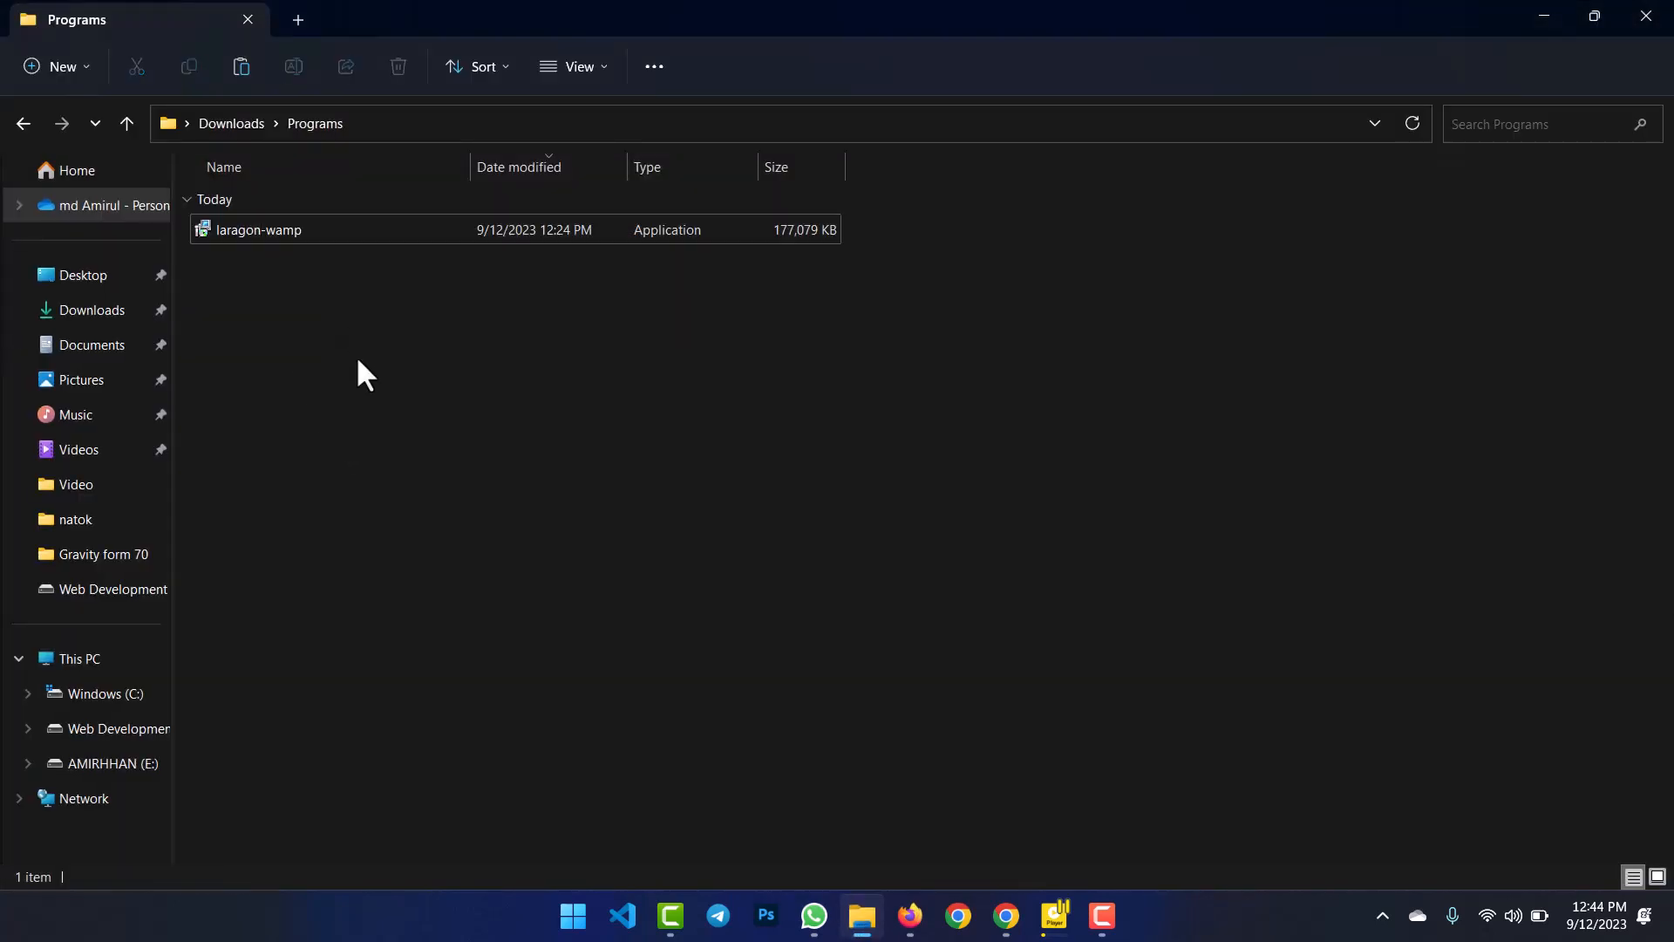
double_click(295, 232)
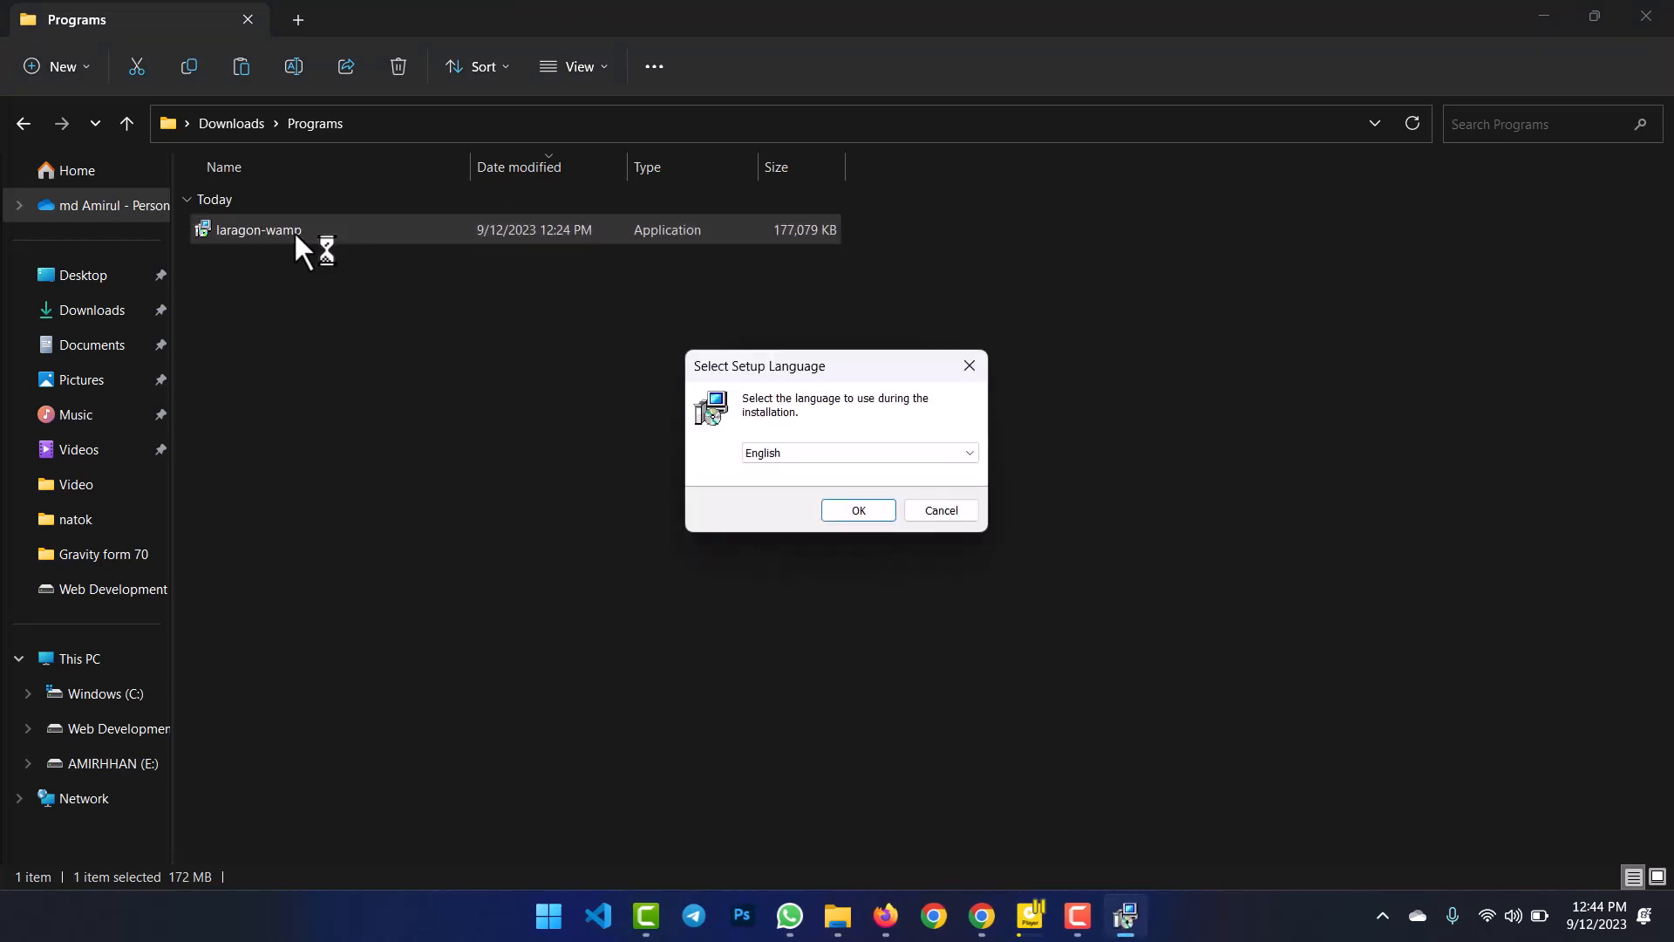
Install Laragon in English to C:\laragon with default auto-start options and launch it.
left_click(856, 512)
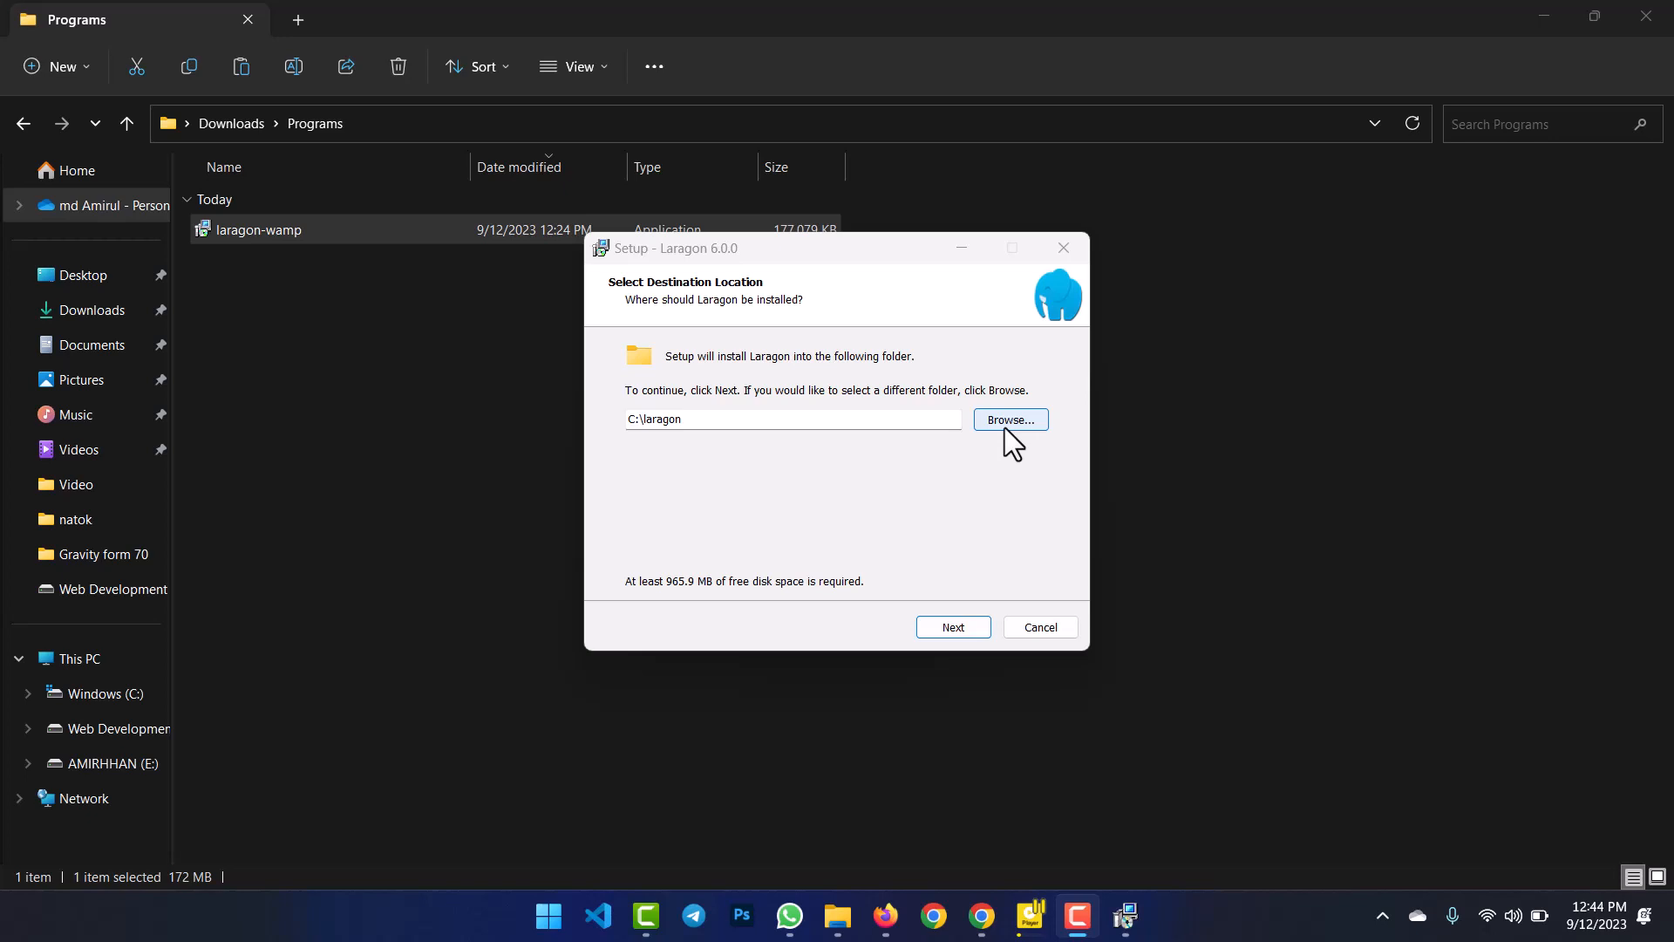
left_click(951, 628)
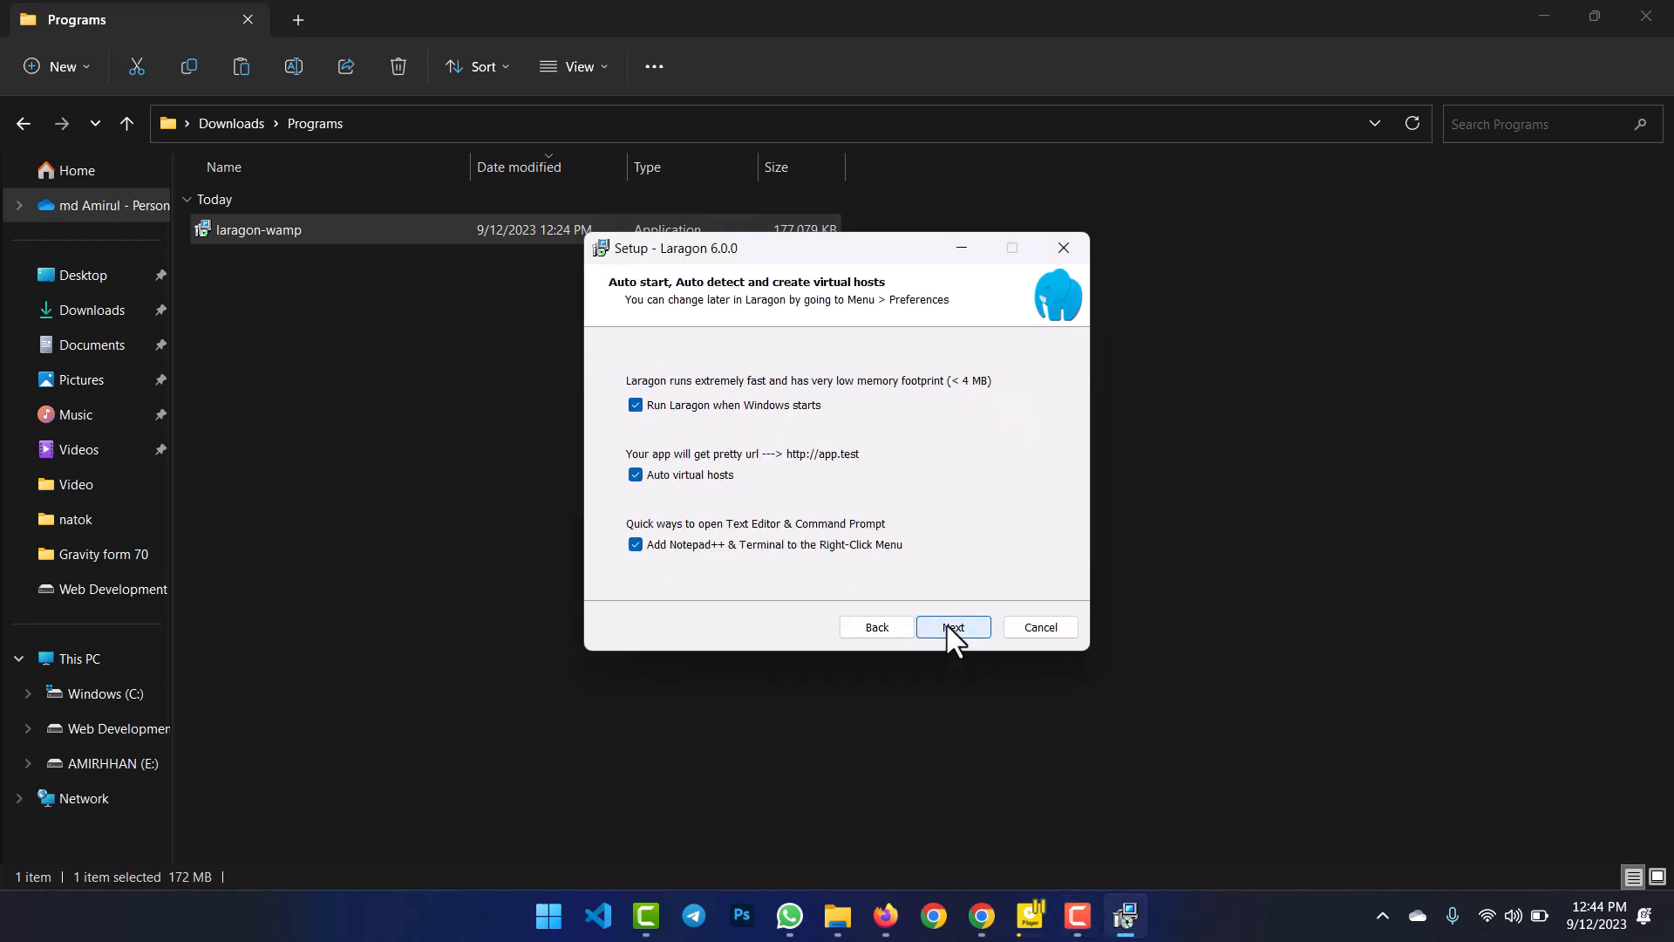
left_click(949, 625)
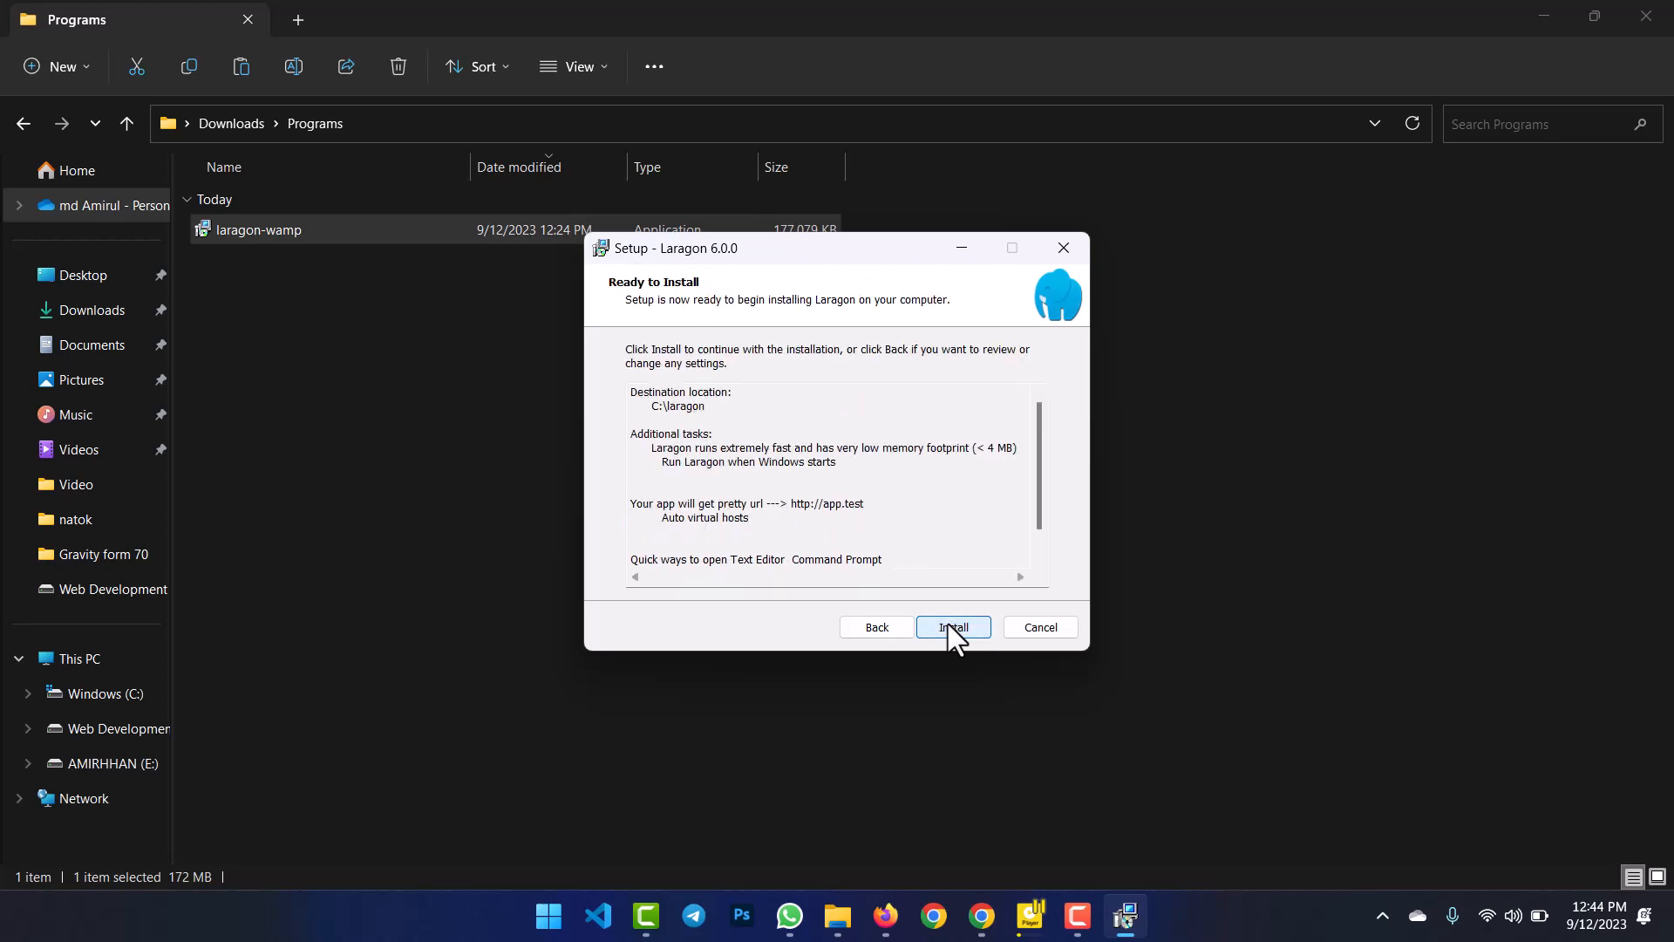
left_click(951, 628)
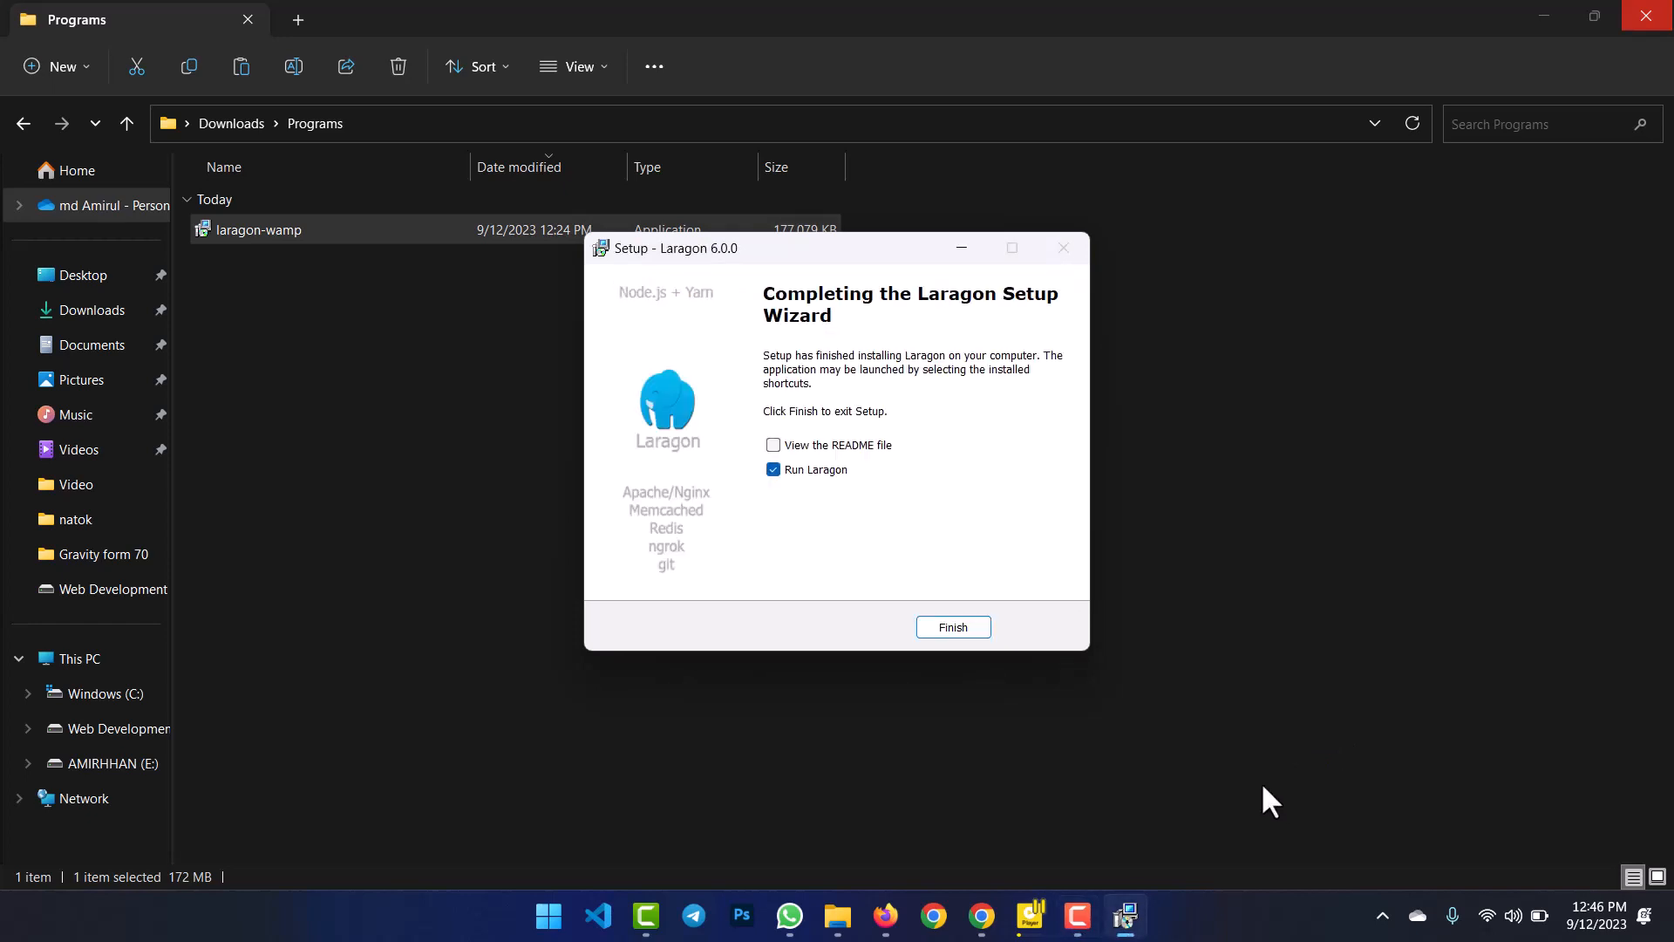
left_click(953, 628)
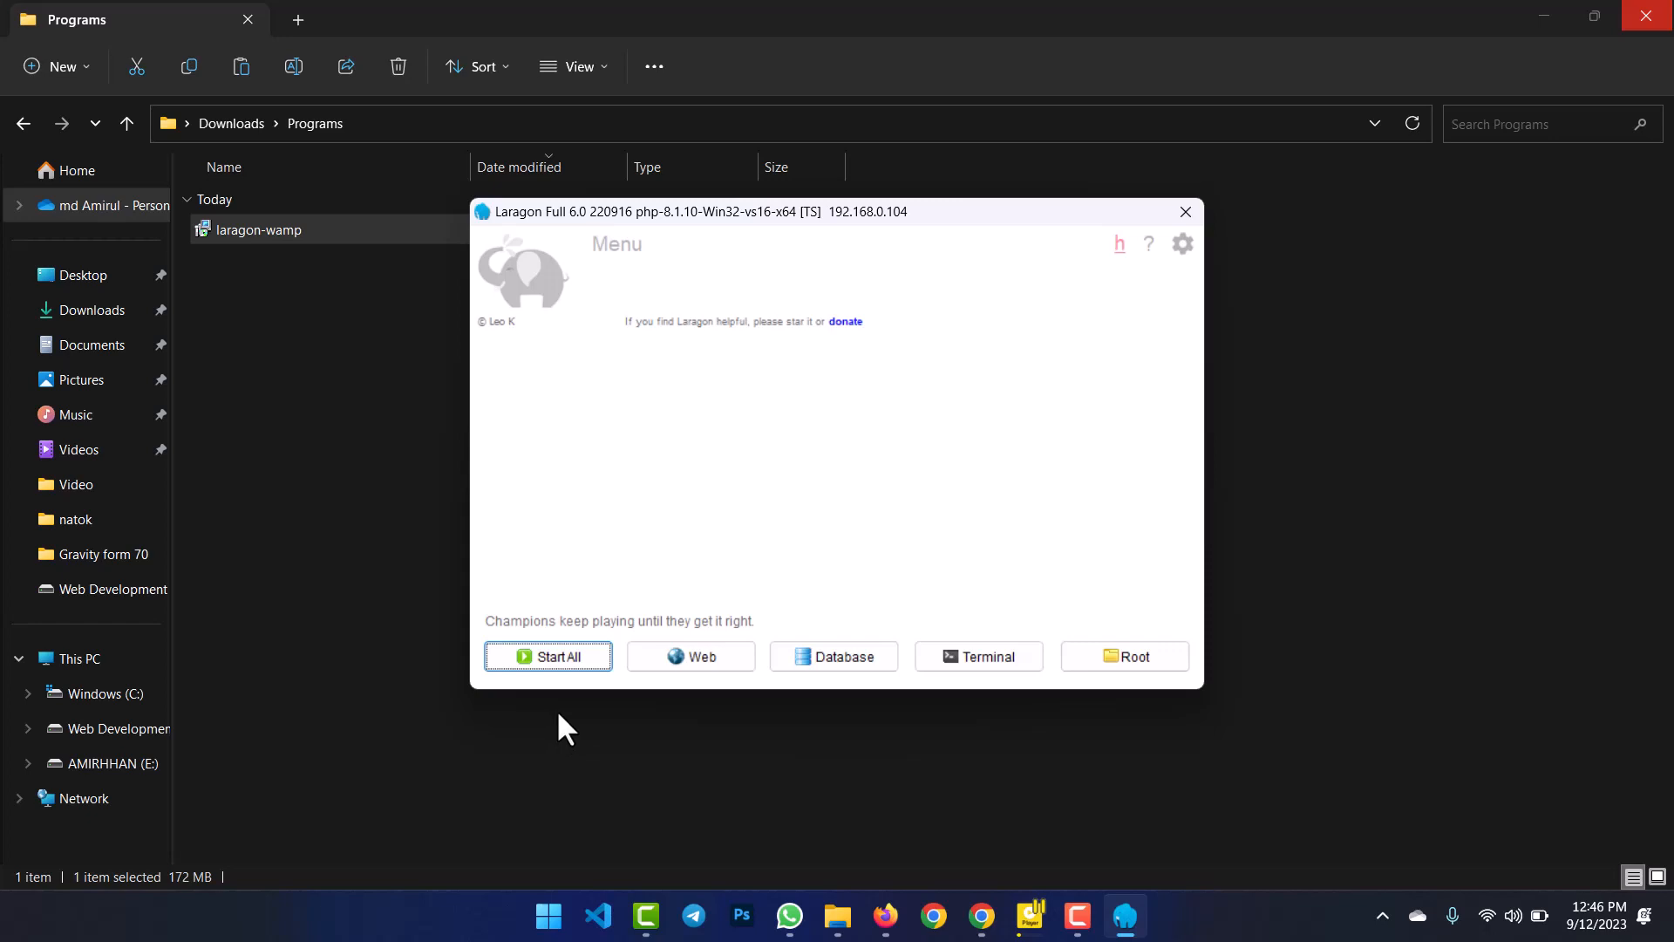
Start all Laragon services and allow mysqld and Apache through Windows Defender Firewall.
left_click(549, 655)
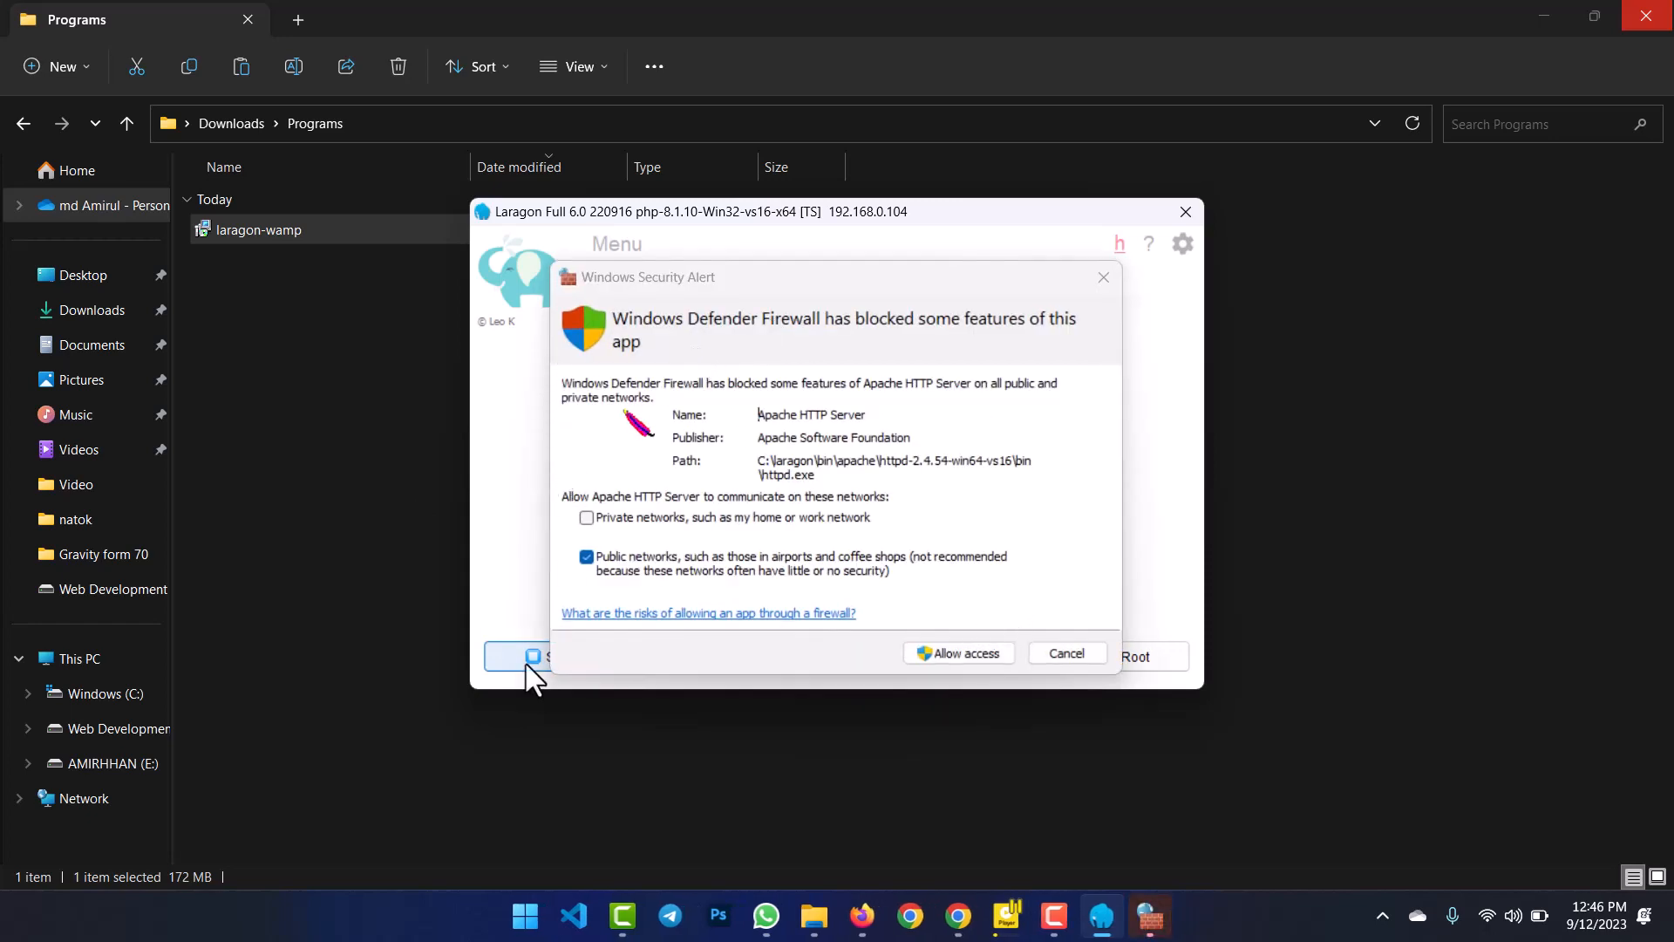
left_click_drag(750, 276, 867, 281)
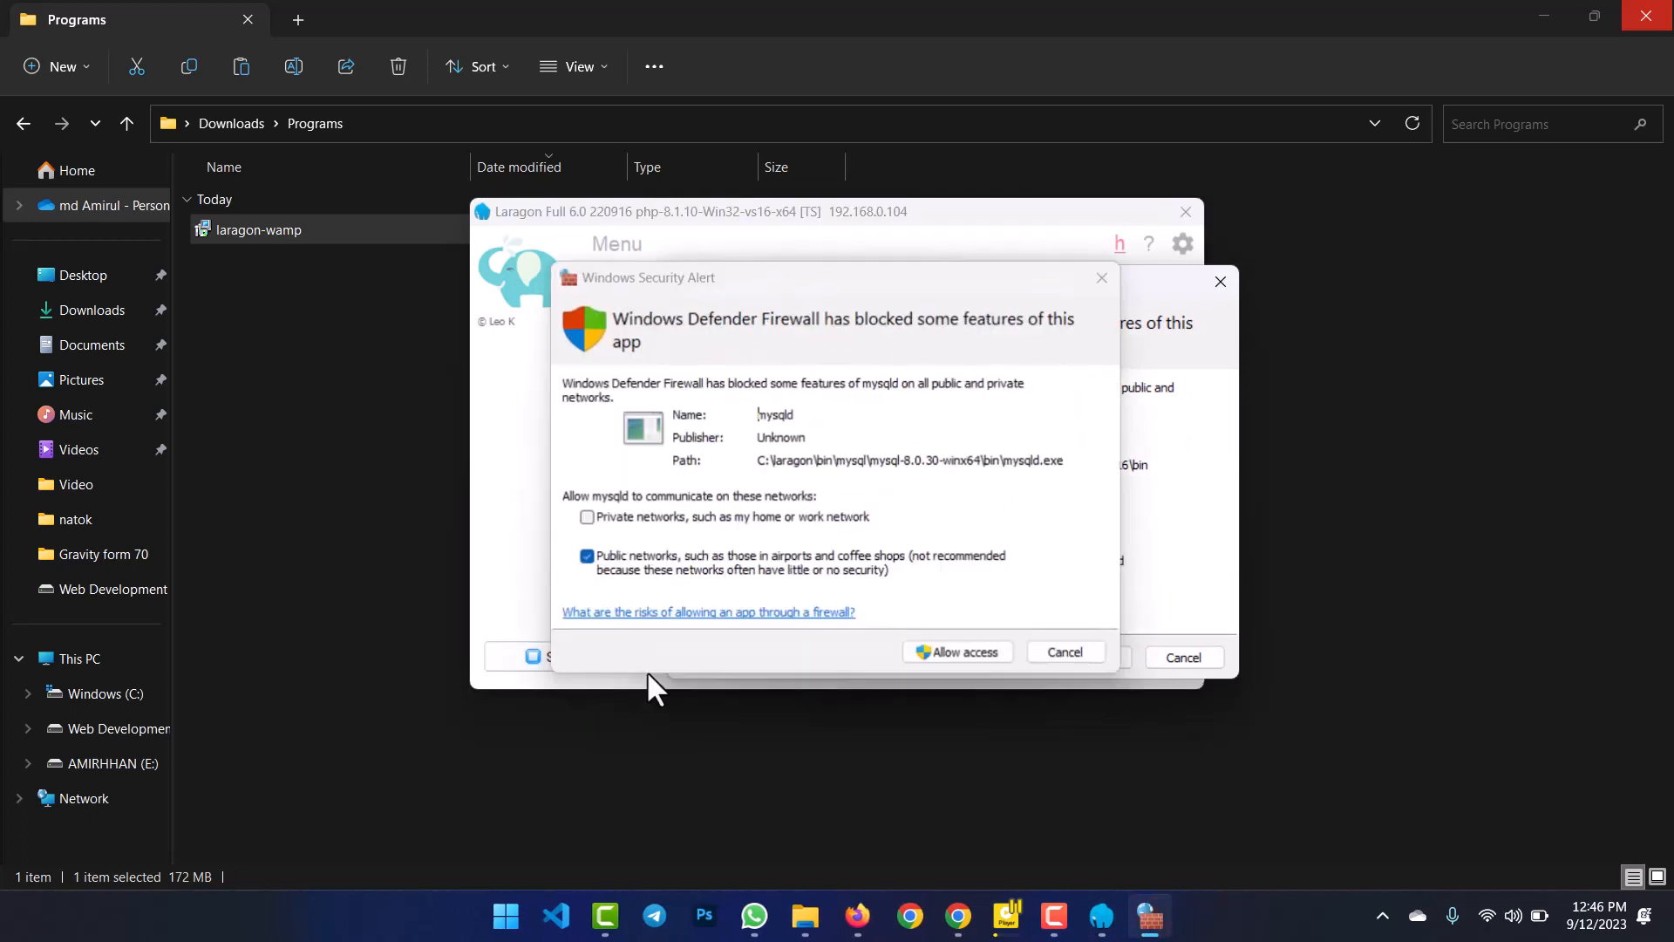
left_click(954, 657)
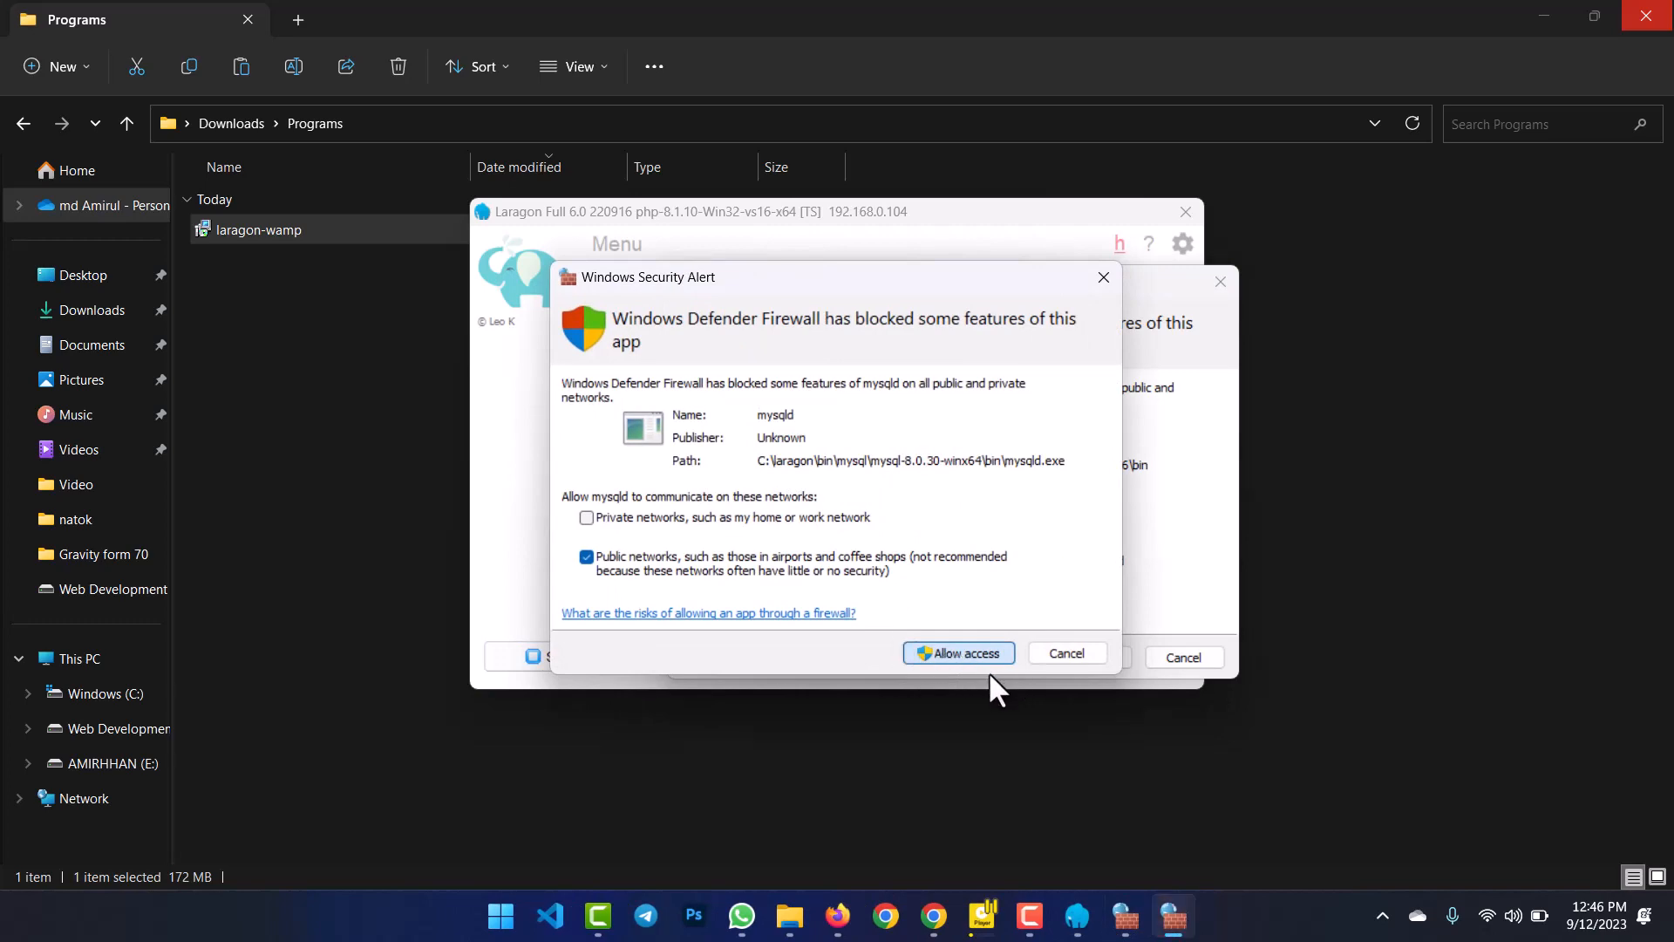
left_click(956, 653)
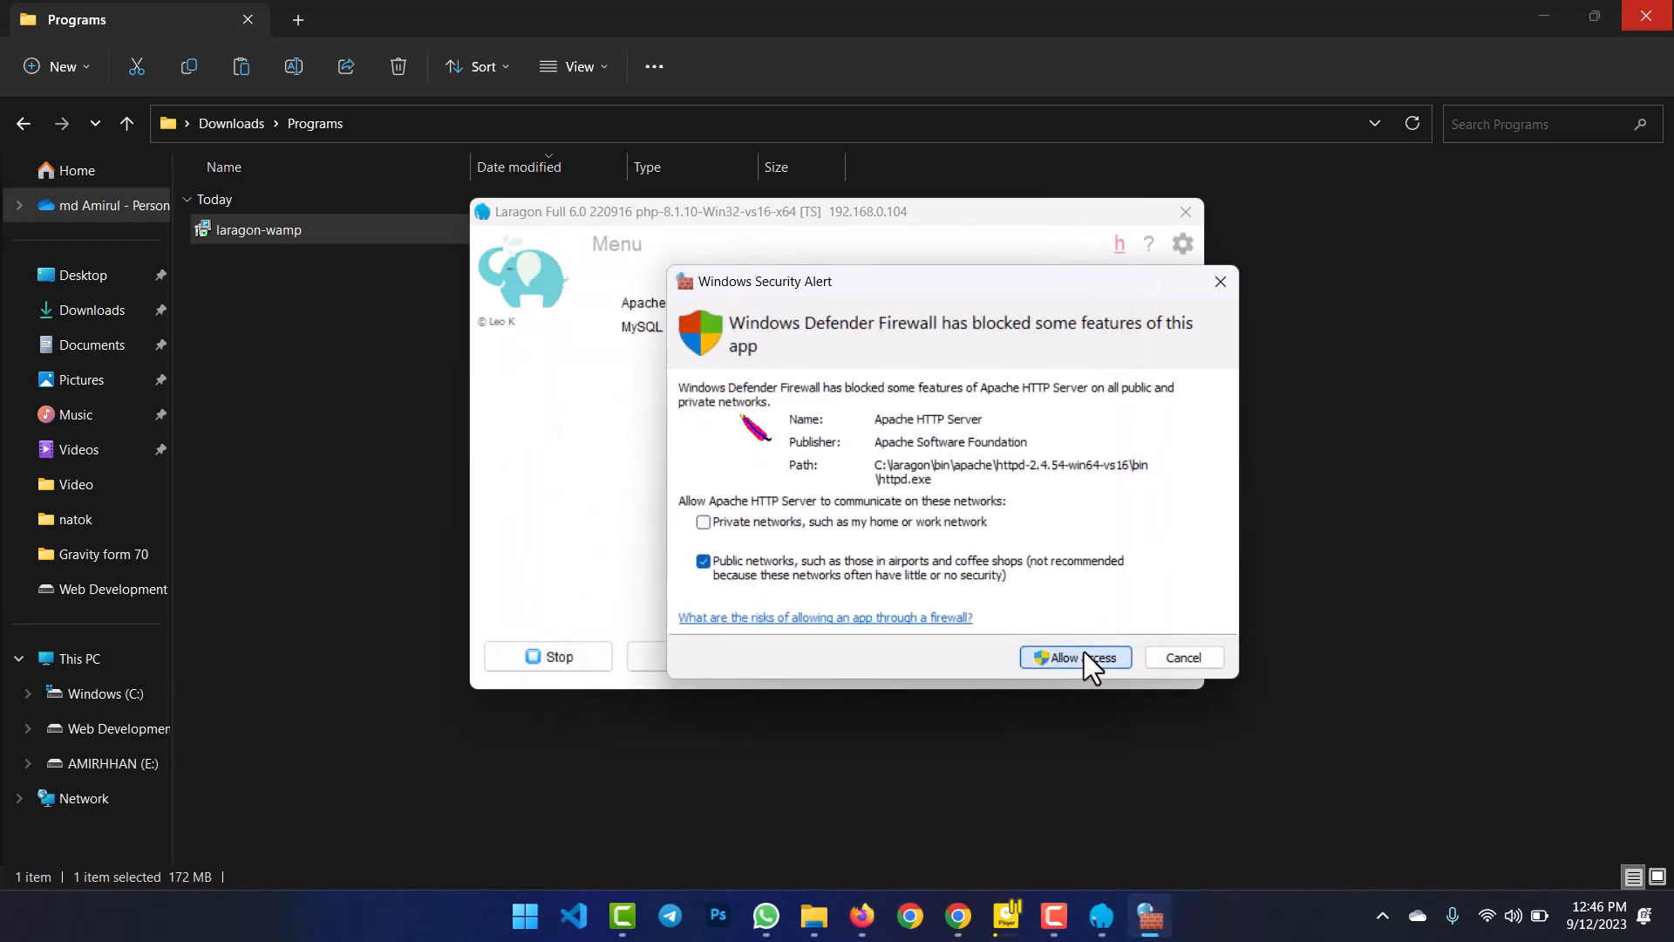
left_click(1039, 635)
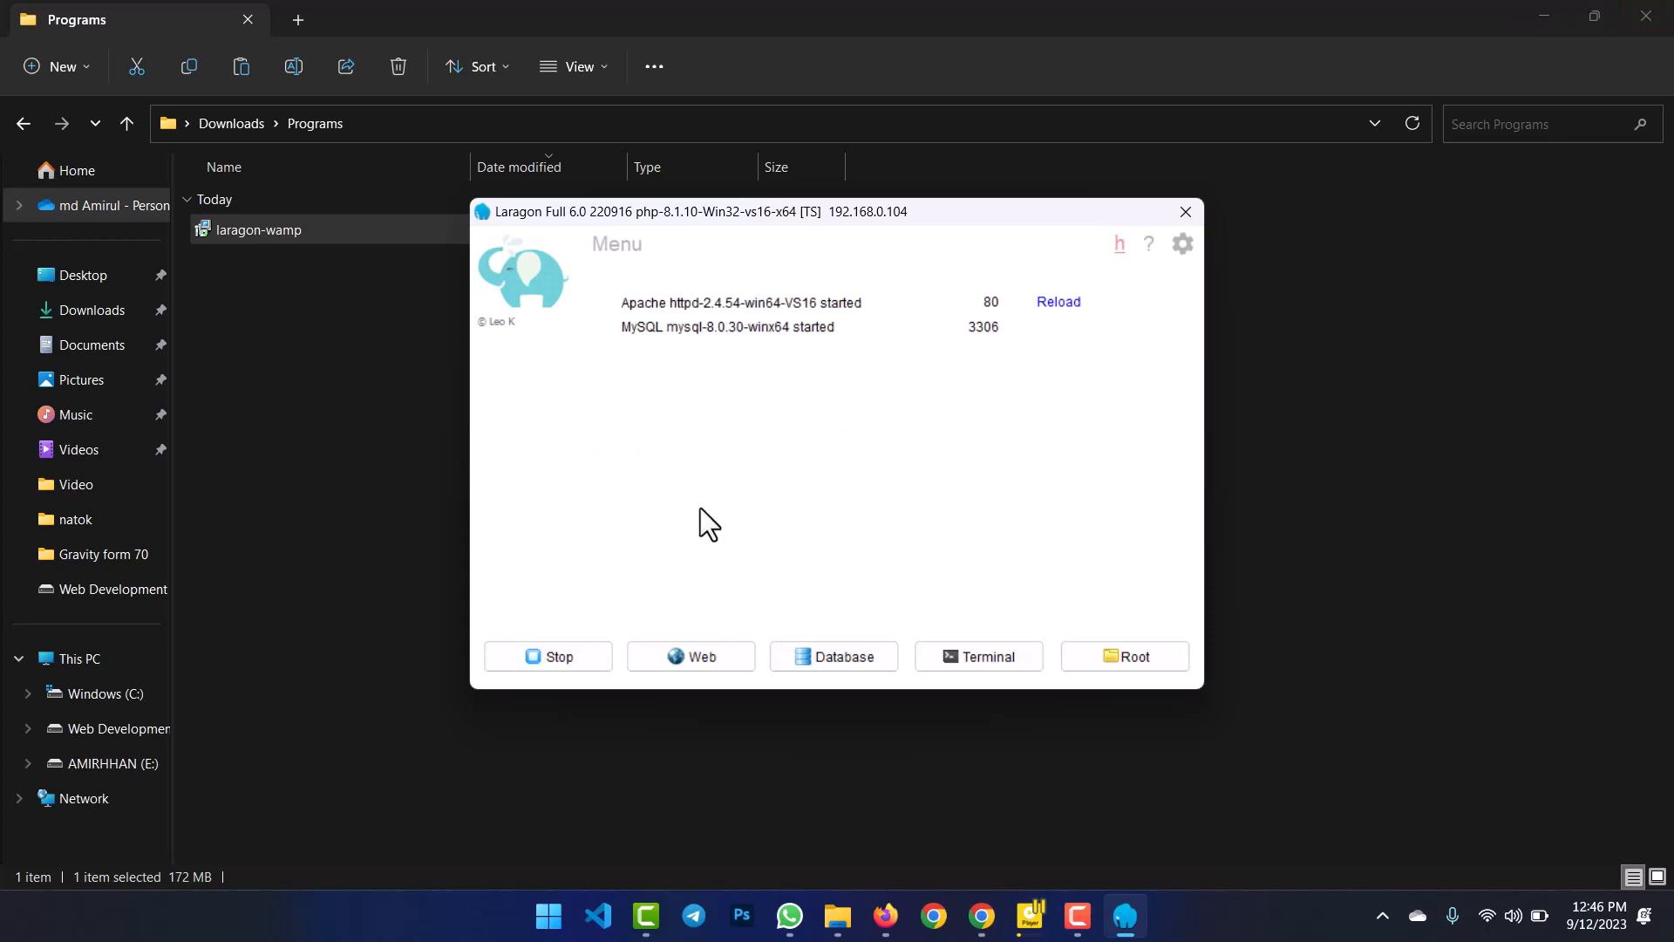
Choose Quick app > WordPress from Laragon's right-click menu to get the project name prompt.
right_click(836, 407)
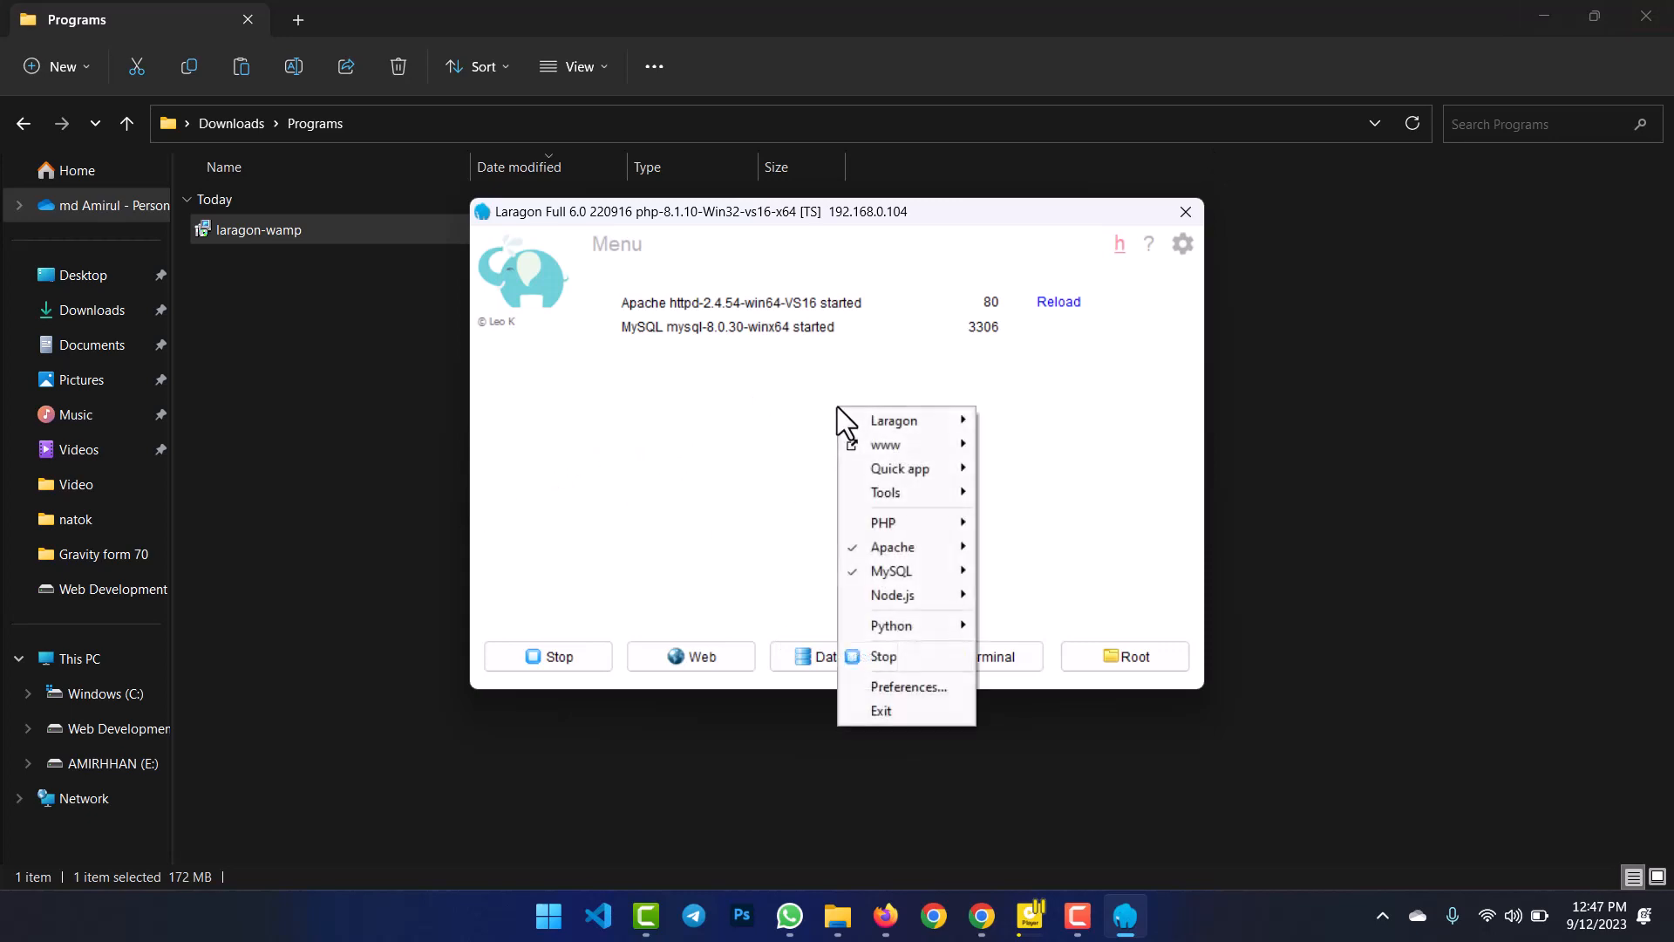
mouse_move(898, 468)
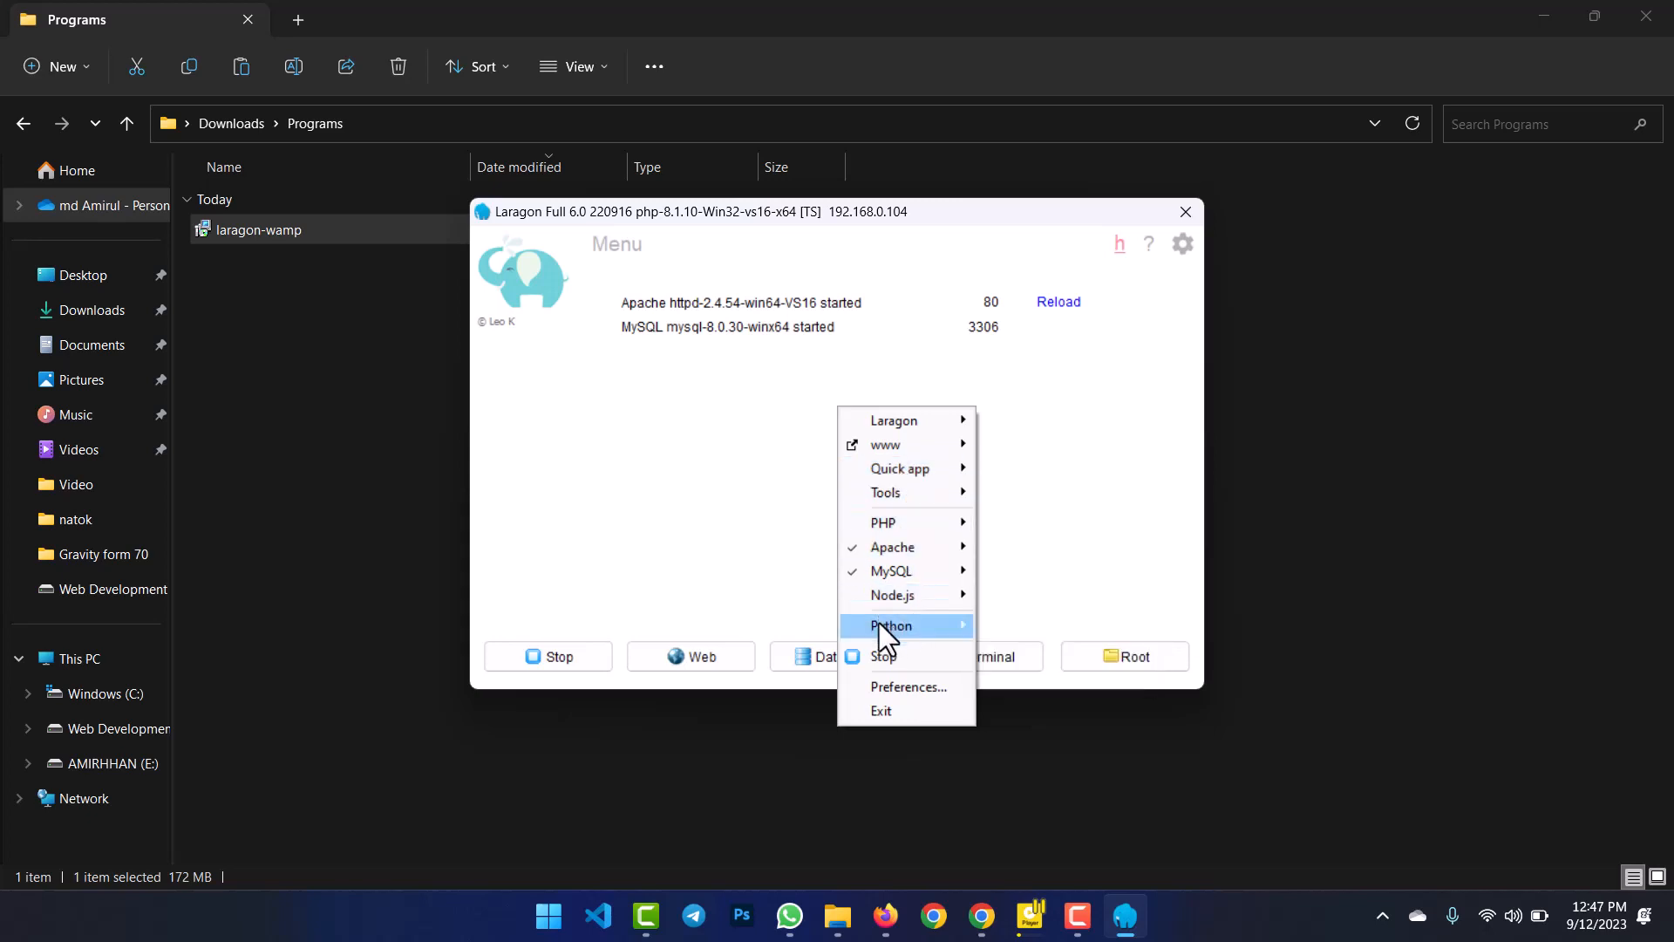
mouse_move(881, 628)
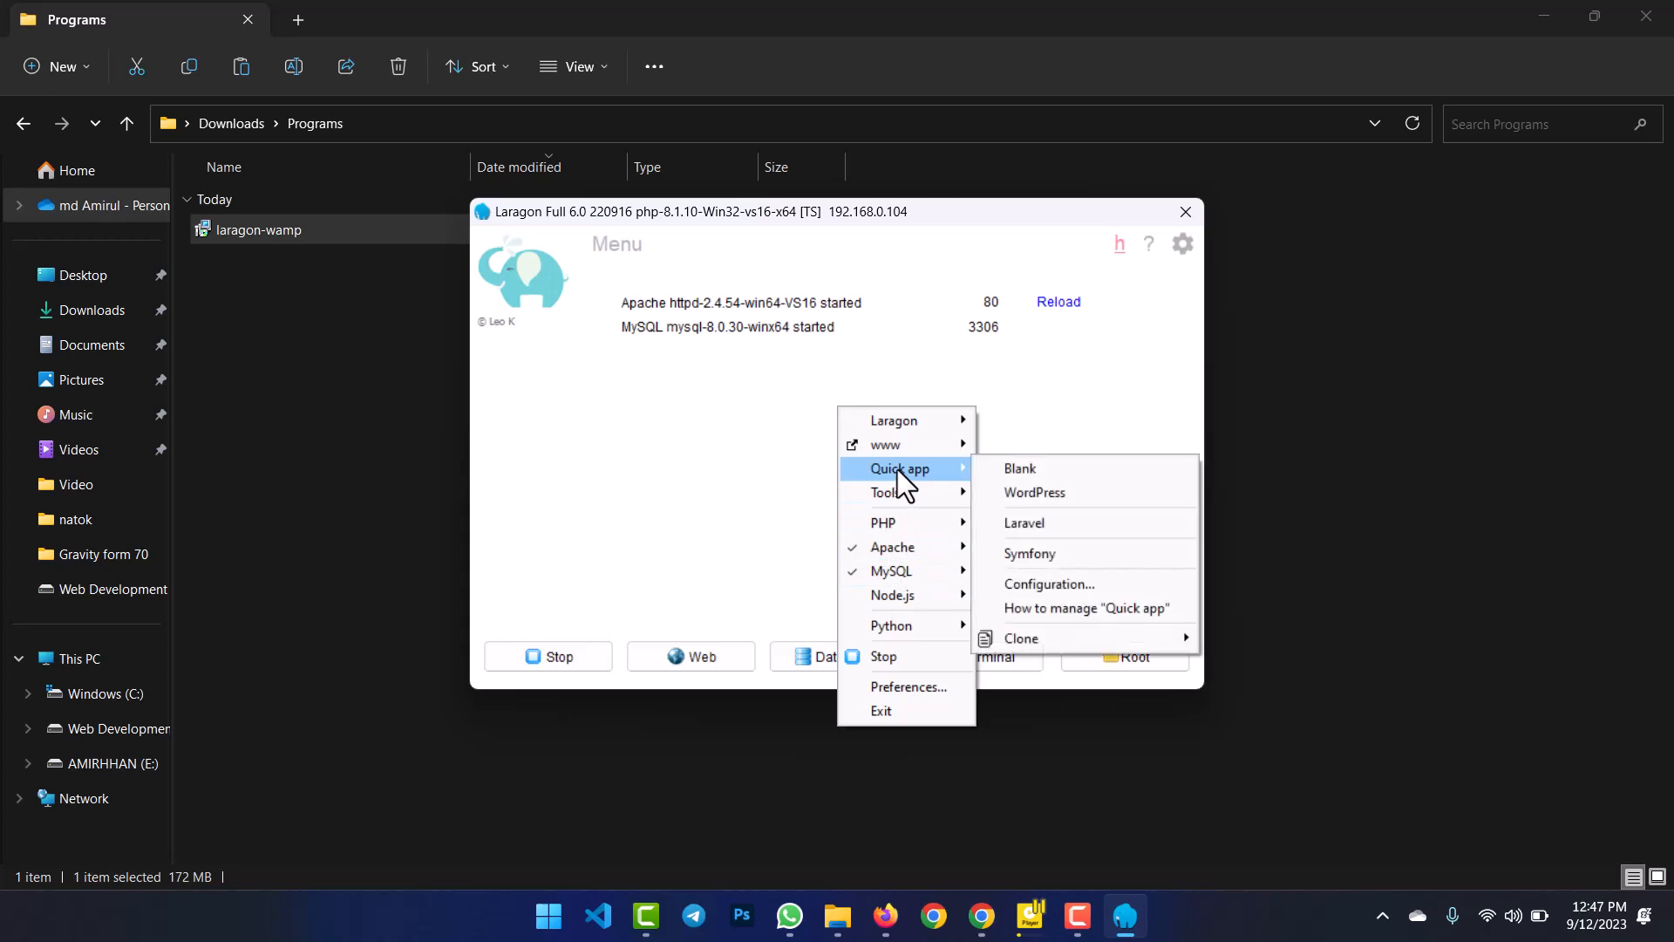
right_click(719, 408)
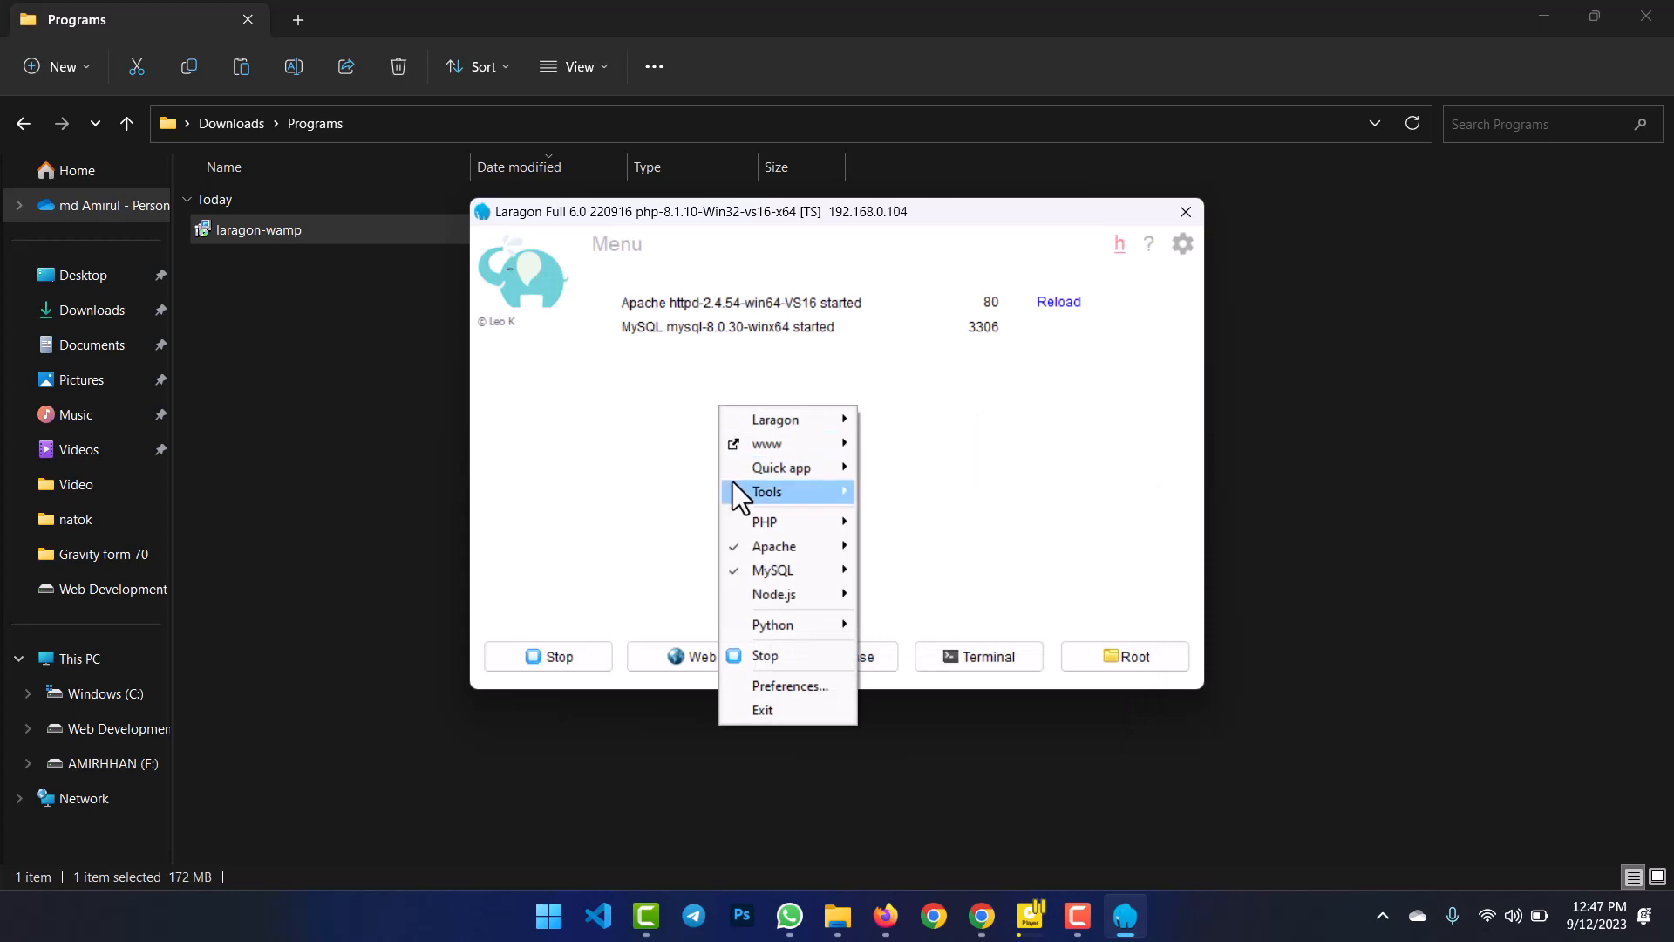
mouse_move(750, 476)
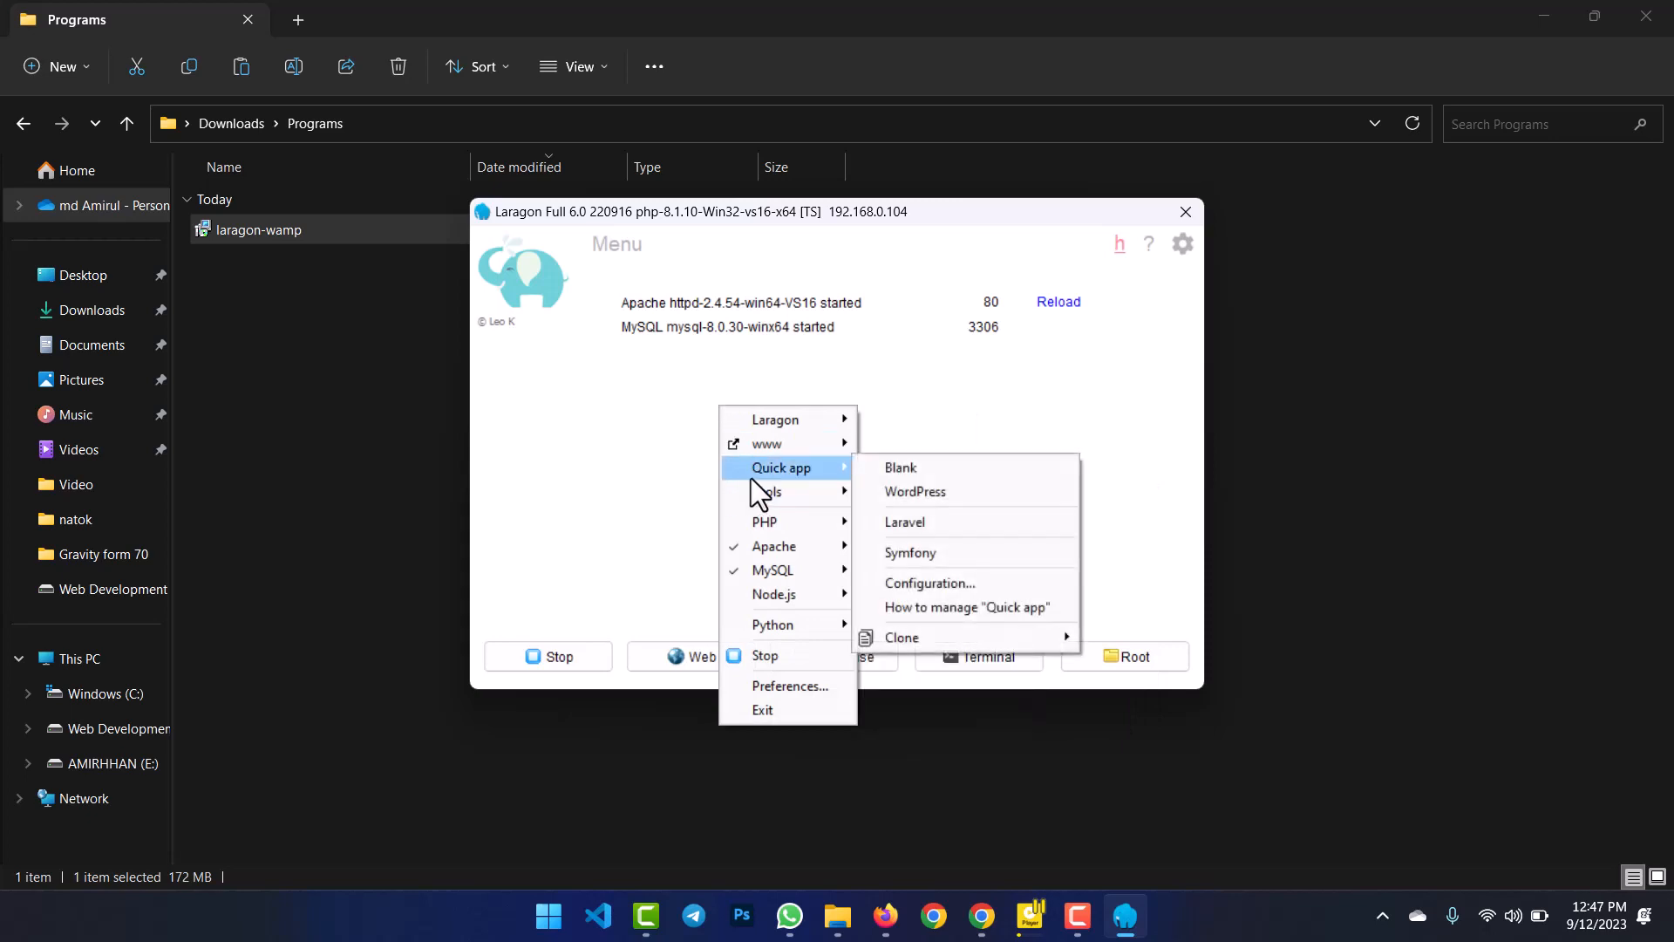
left_click(967, 493)
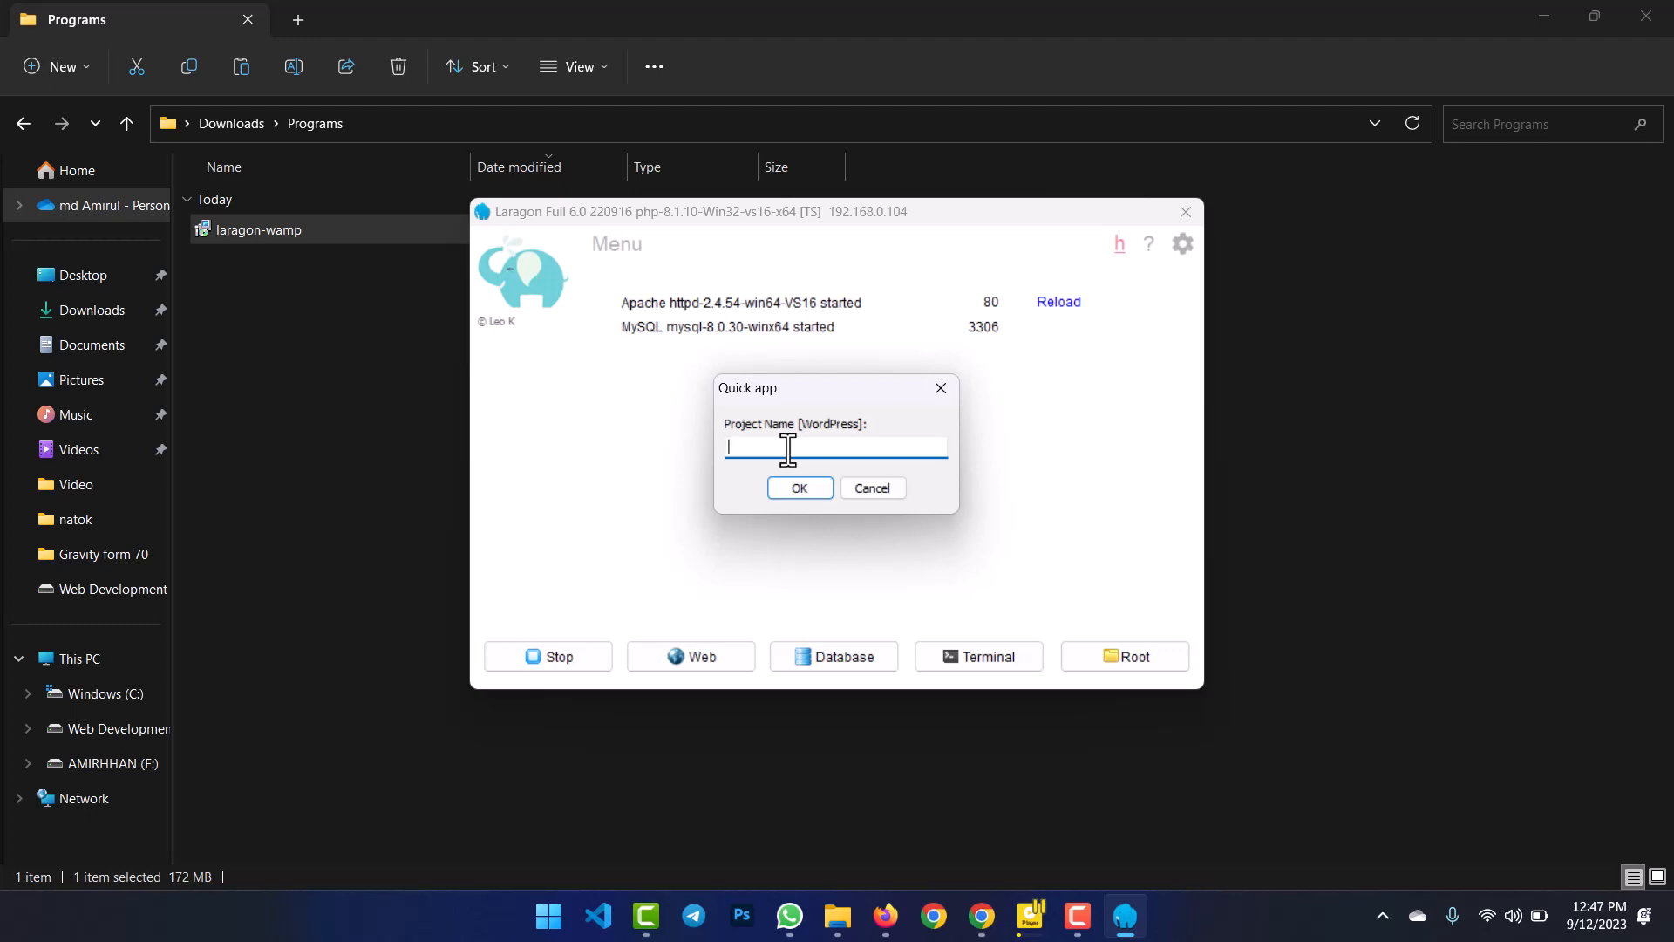
Create the WordPress quick app named crocoblock and visit the new crocoblock.test site.
type("t")
type("cro")
type("coblock")
left_click(799, 488)
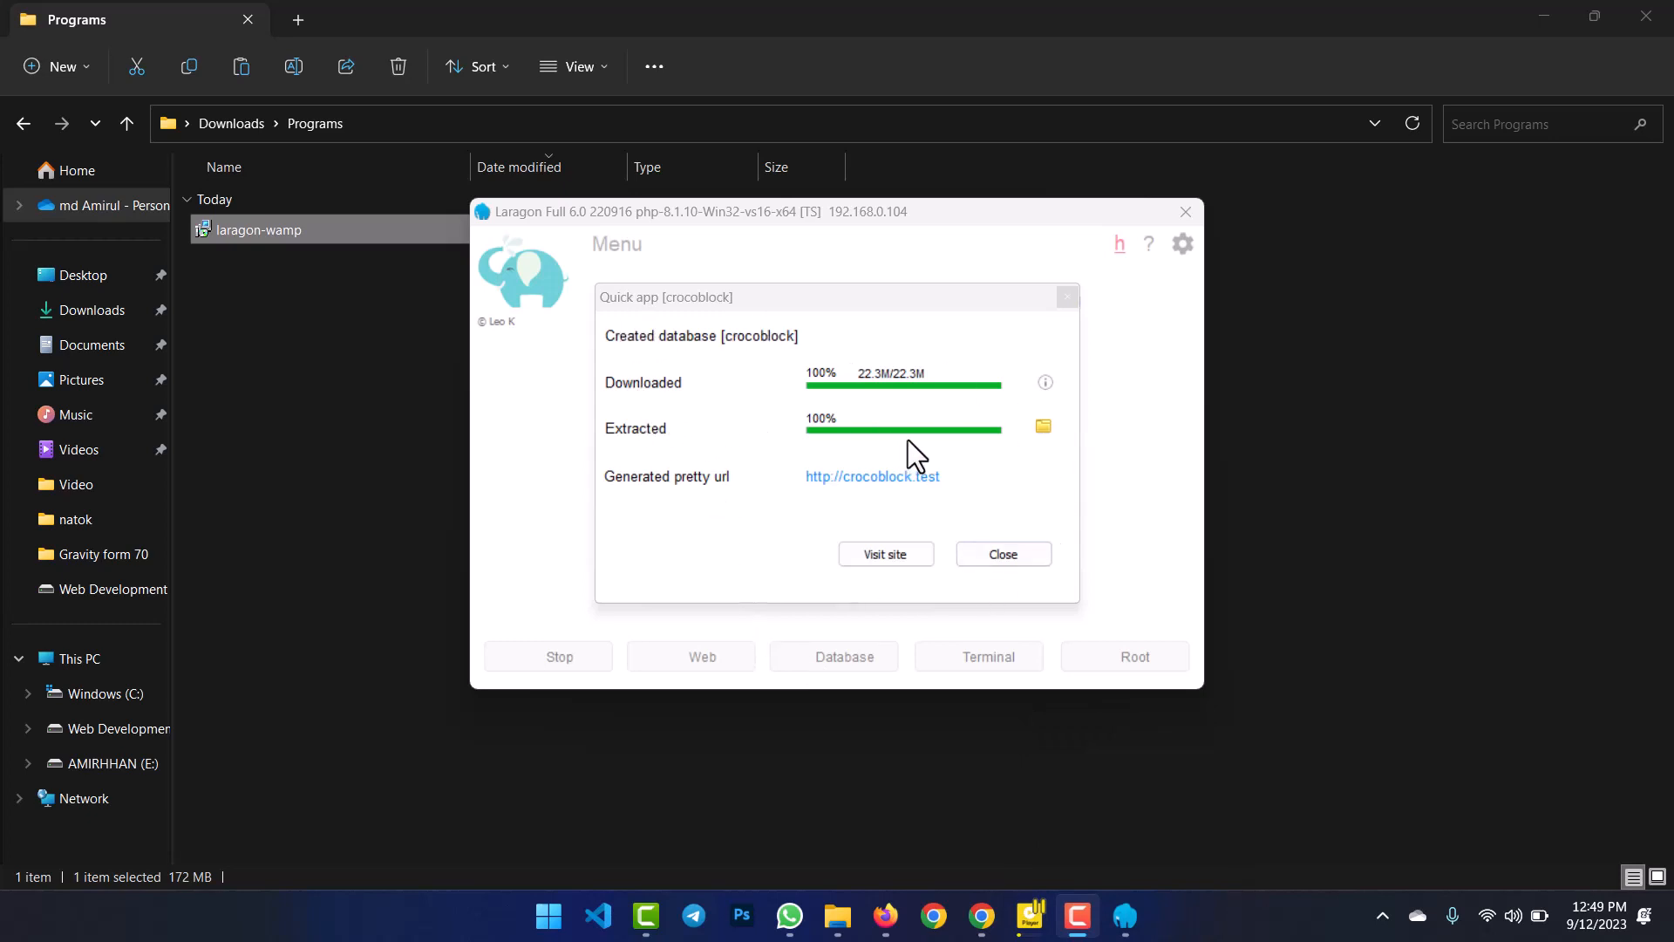
left_click(882, 554)
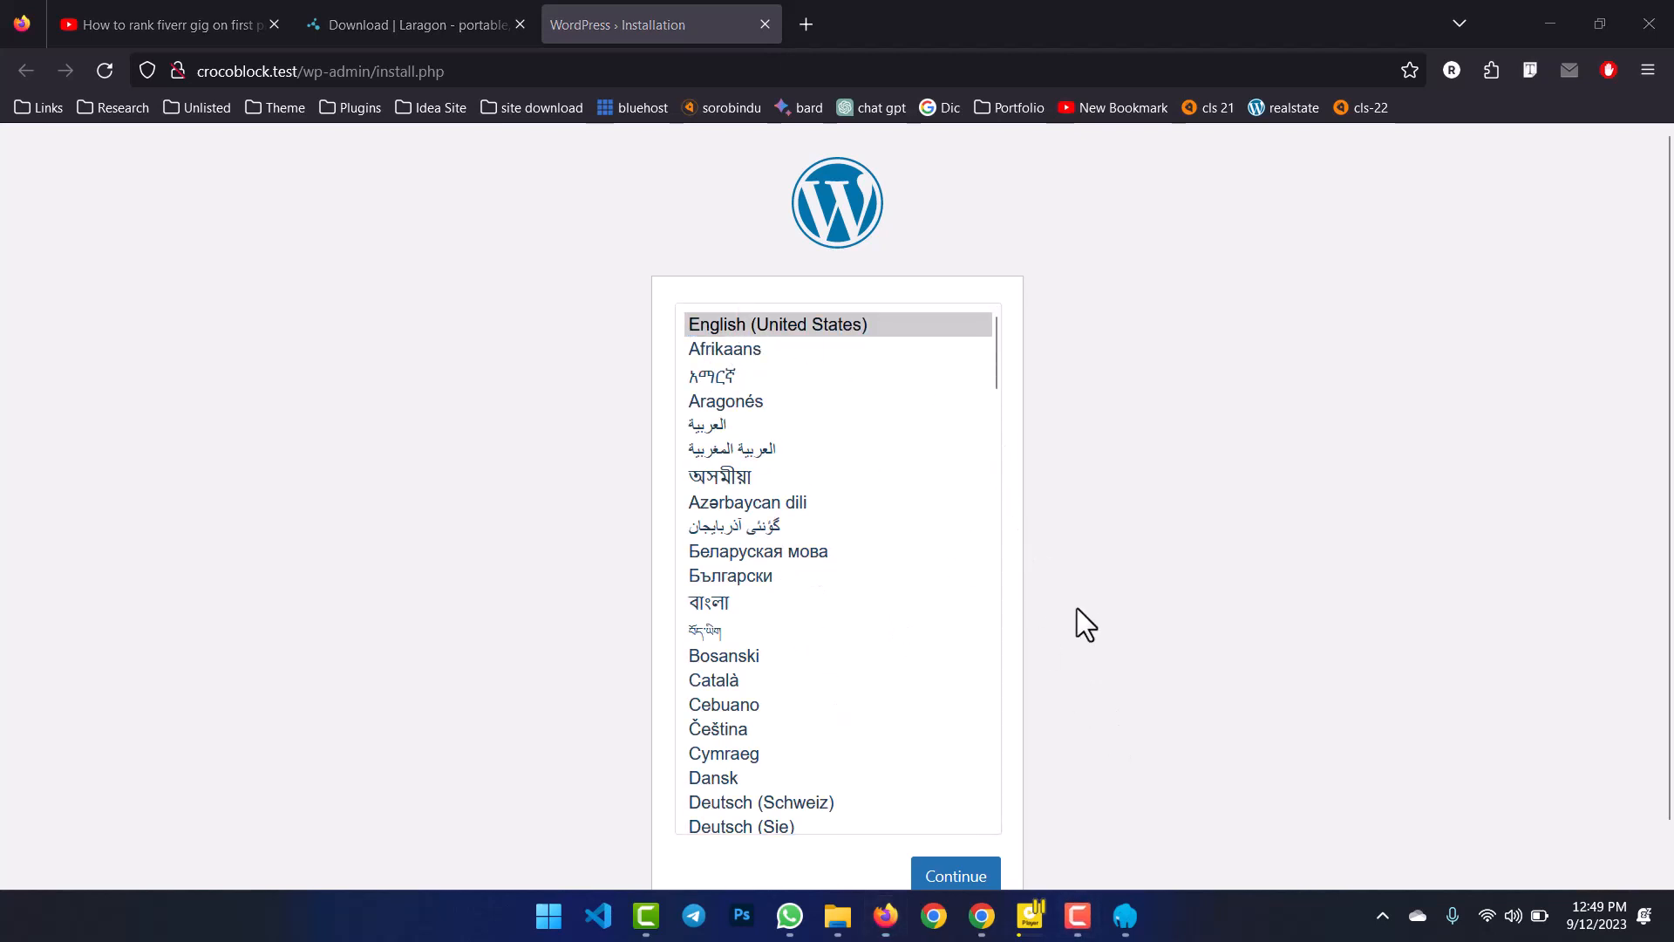
Continue the install in English, entering site title Crocoblock and username admin.
scroll(1098, 754, "down", 2)
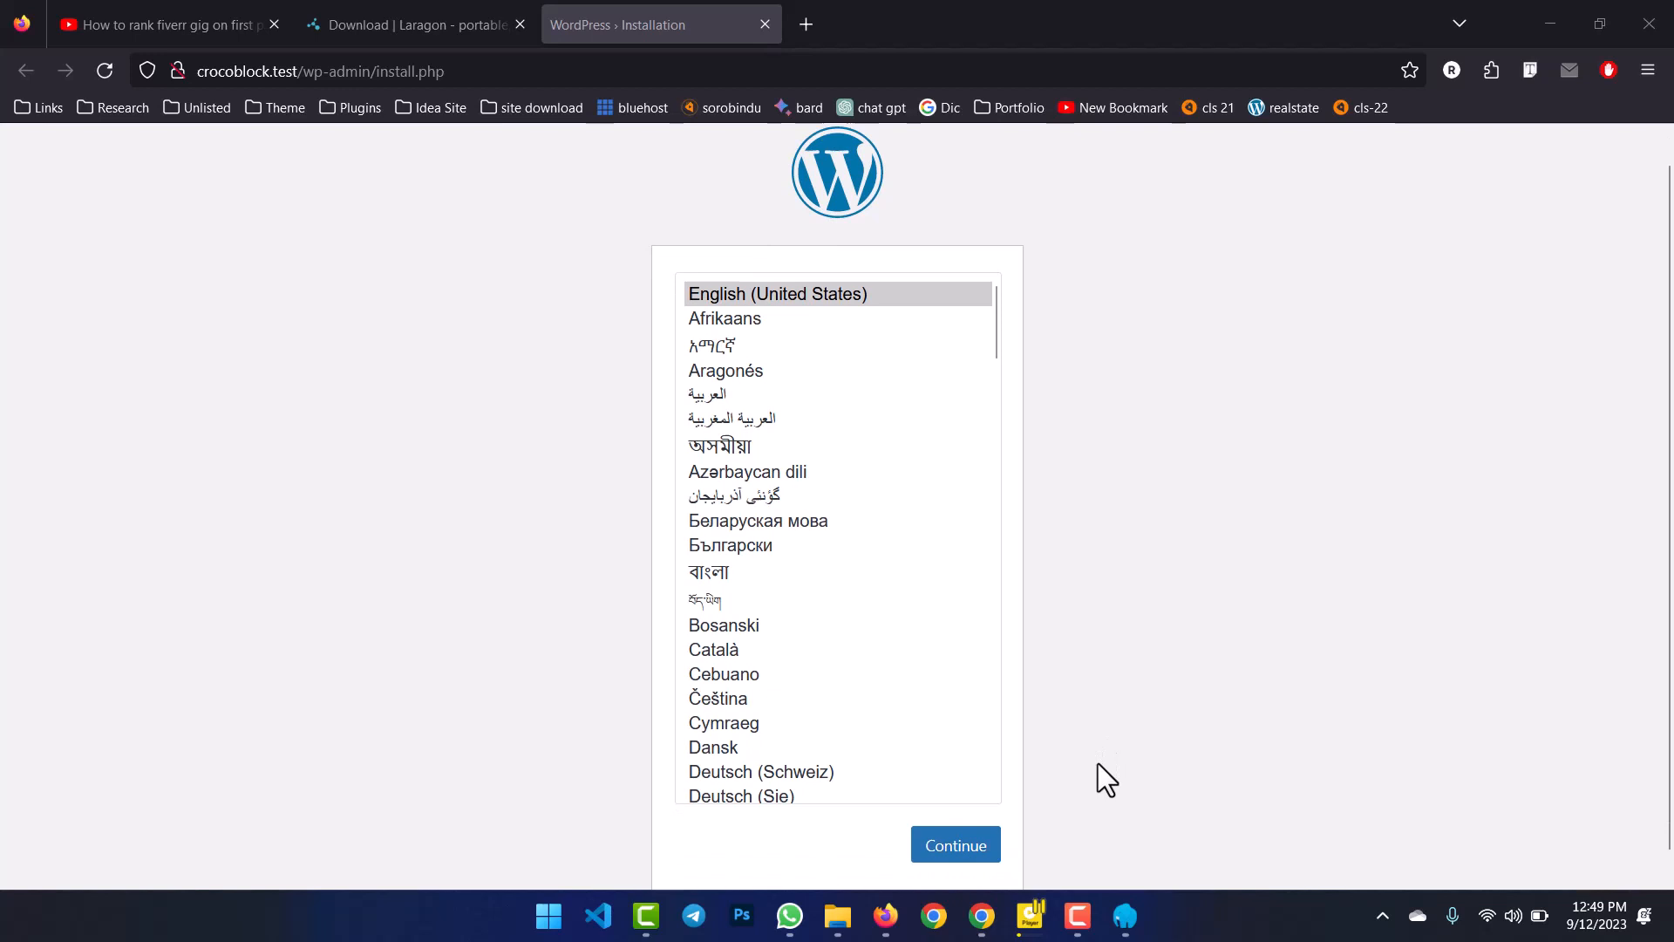
left_click(953, 823)
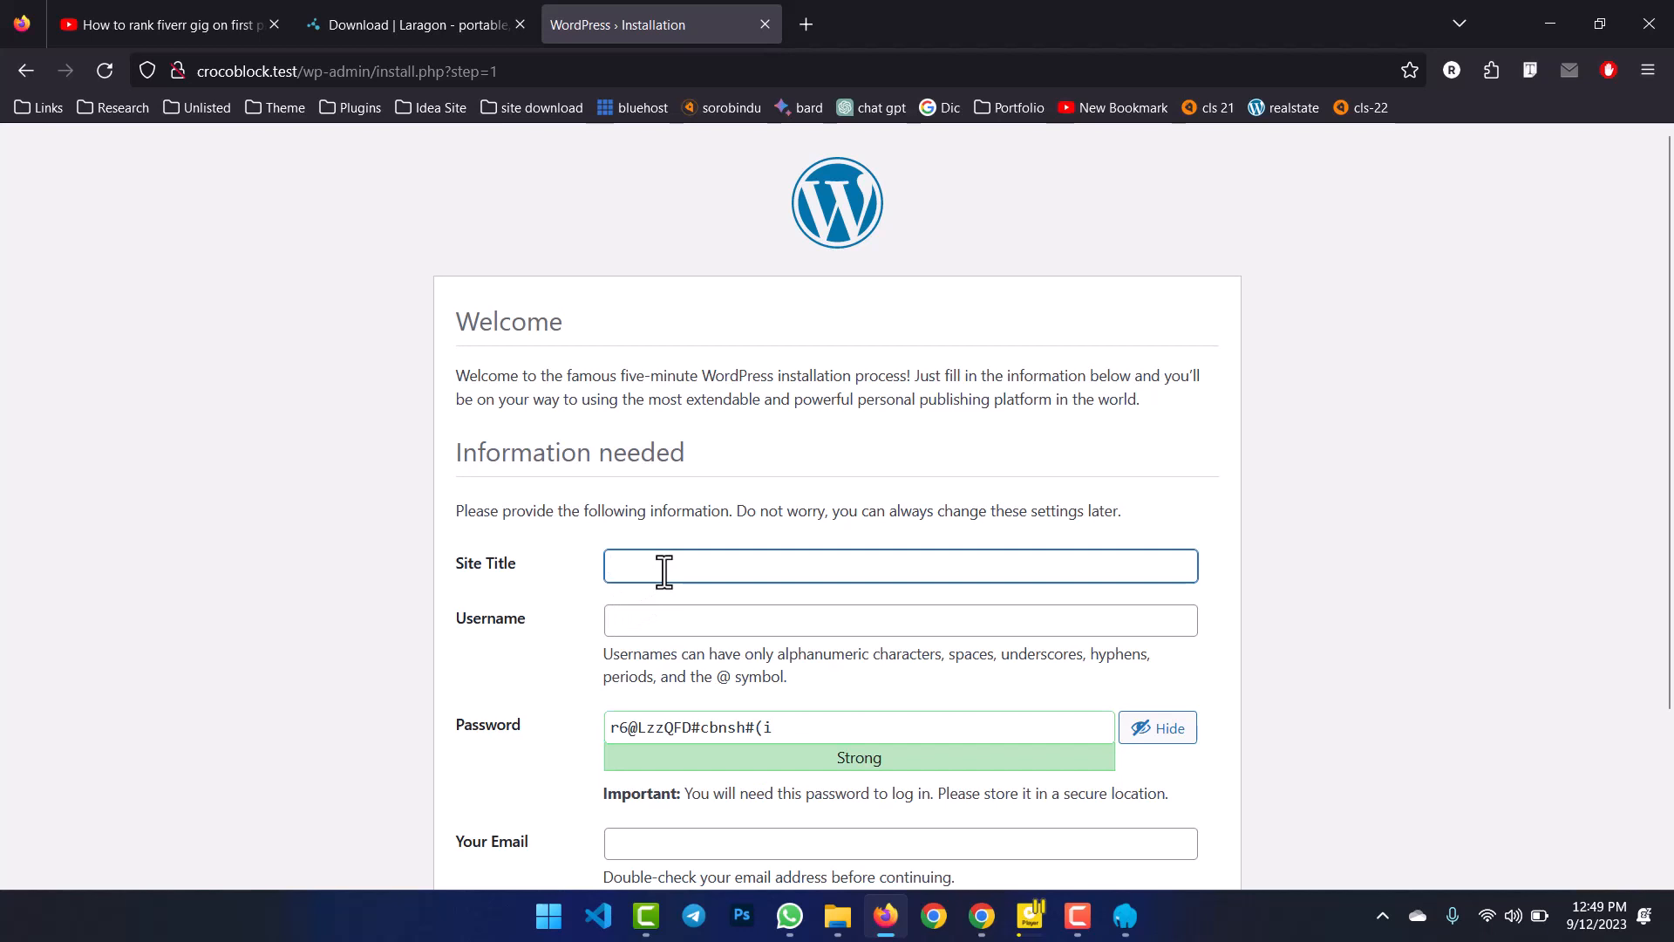
type("cro")
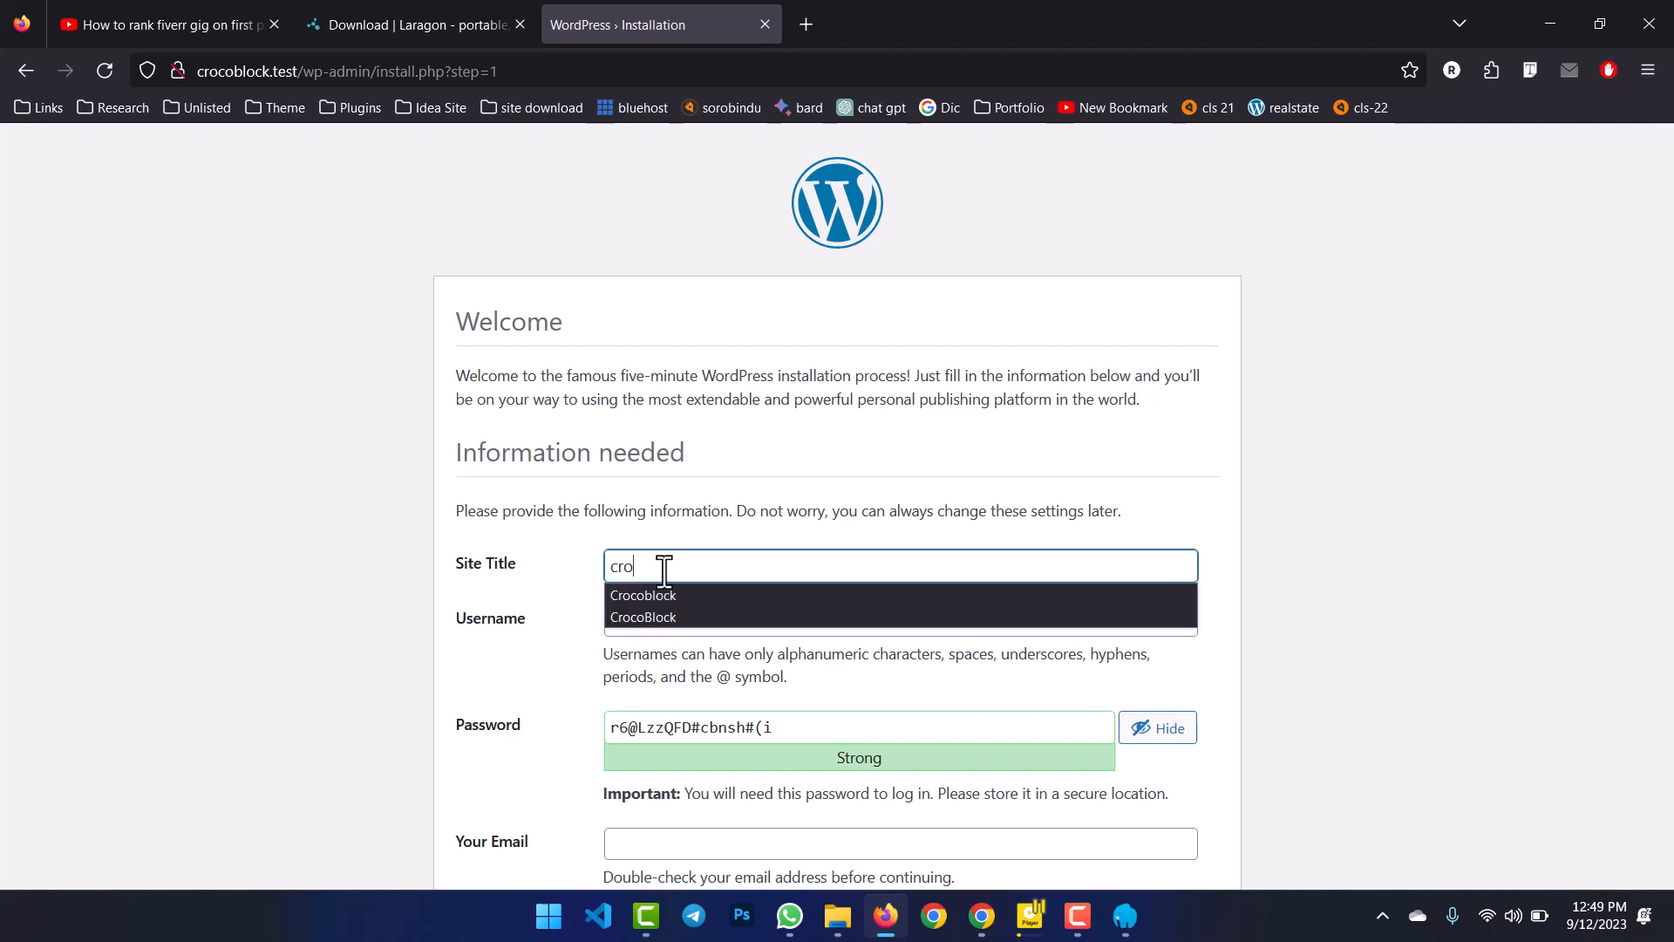
left_click(659, 596)
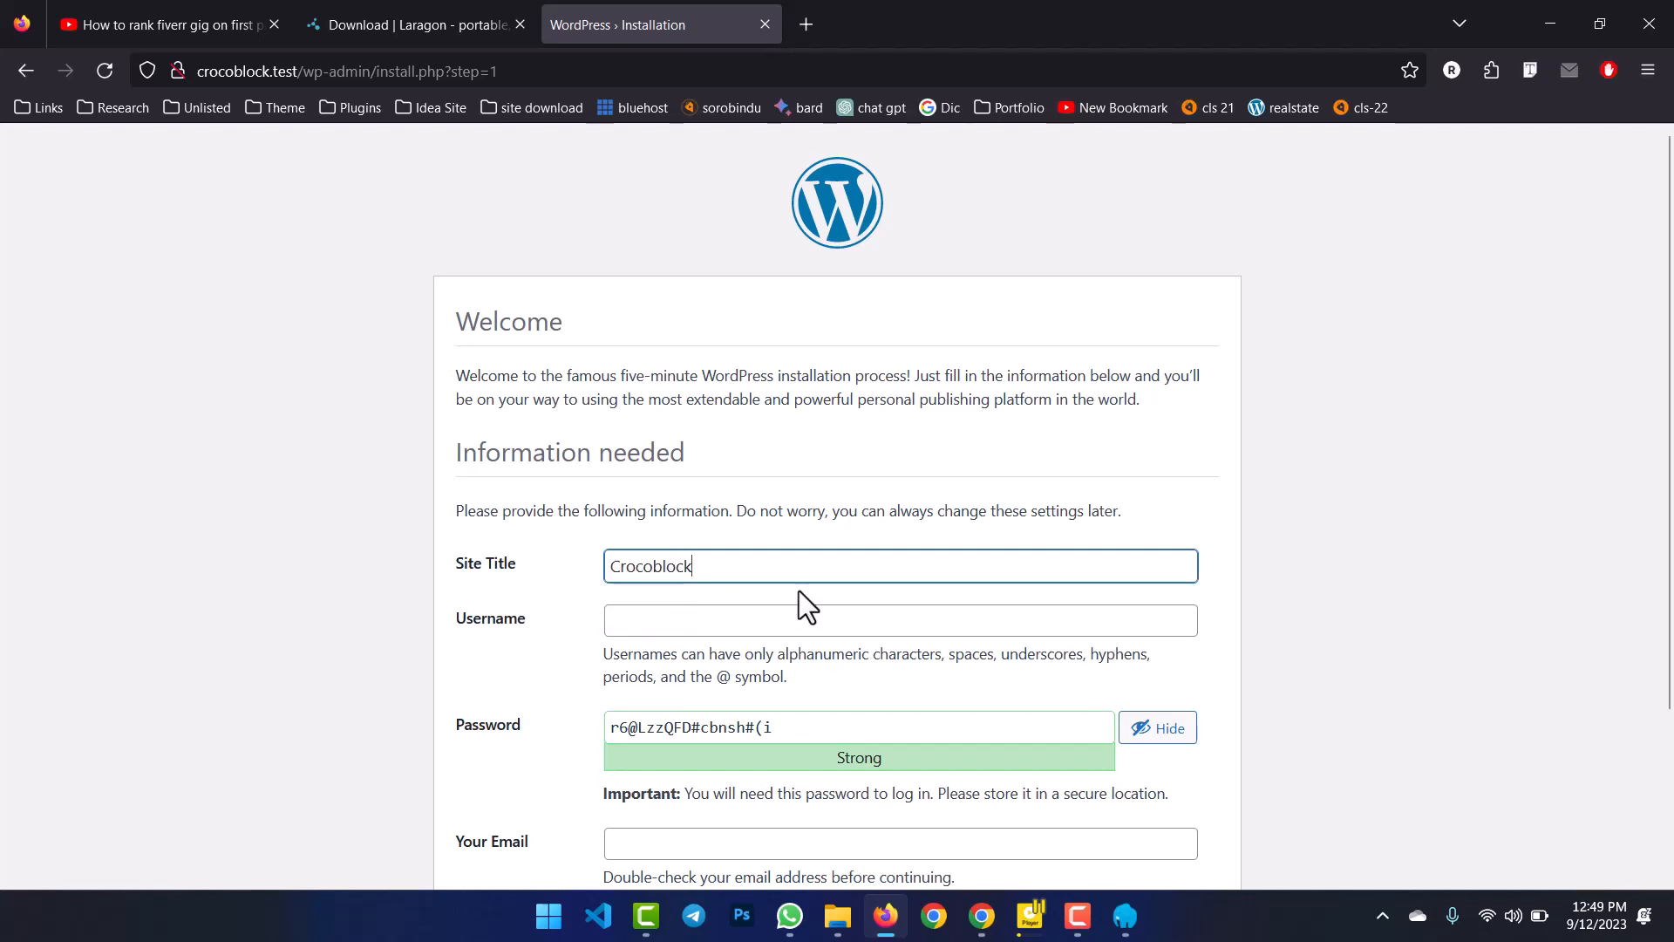
key("ctrl+a")
left_click(728, 622)
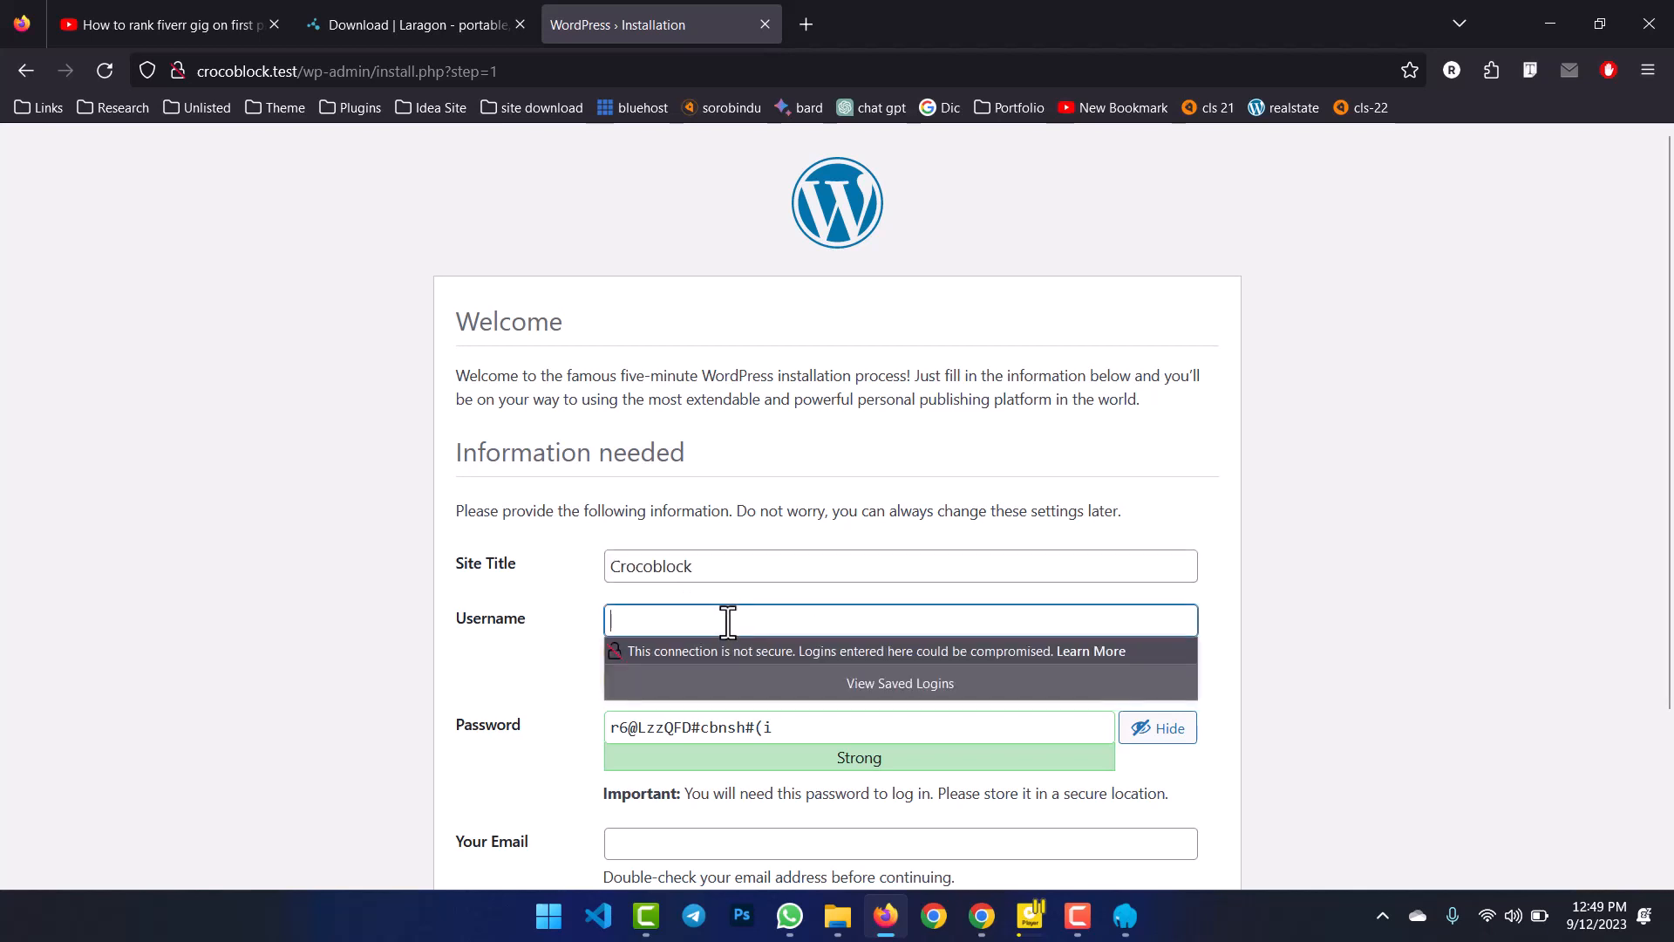
type("admin")
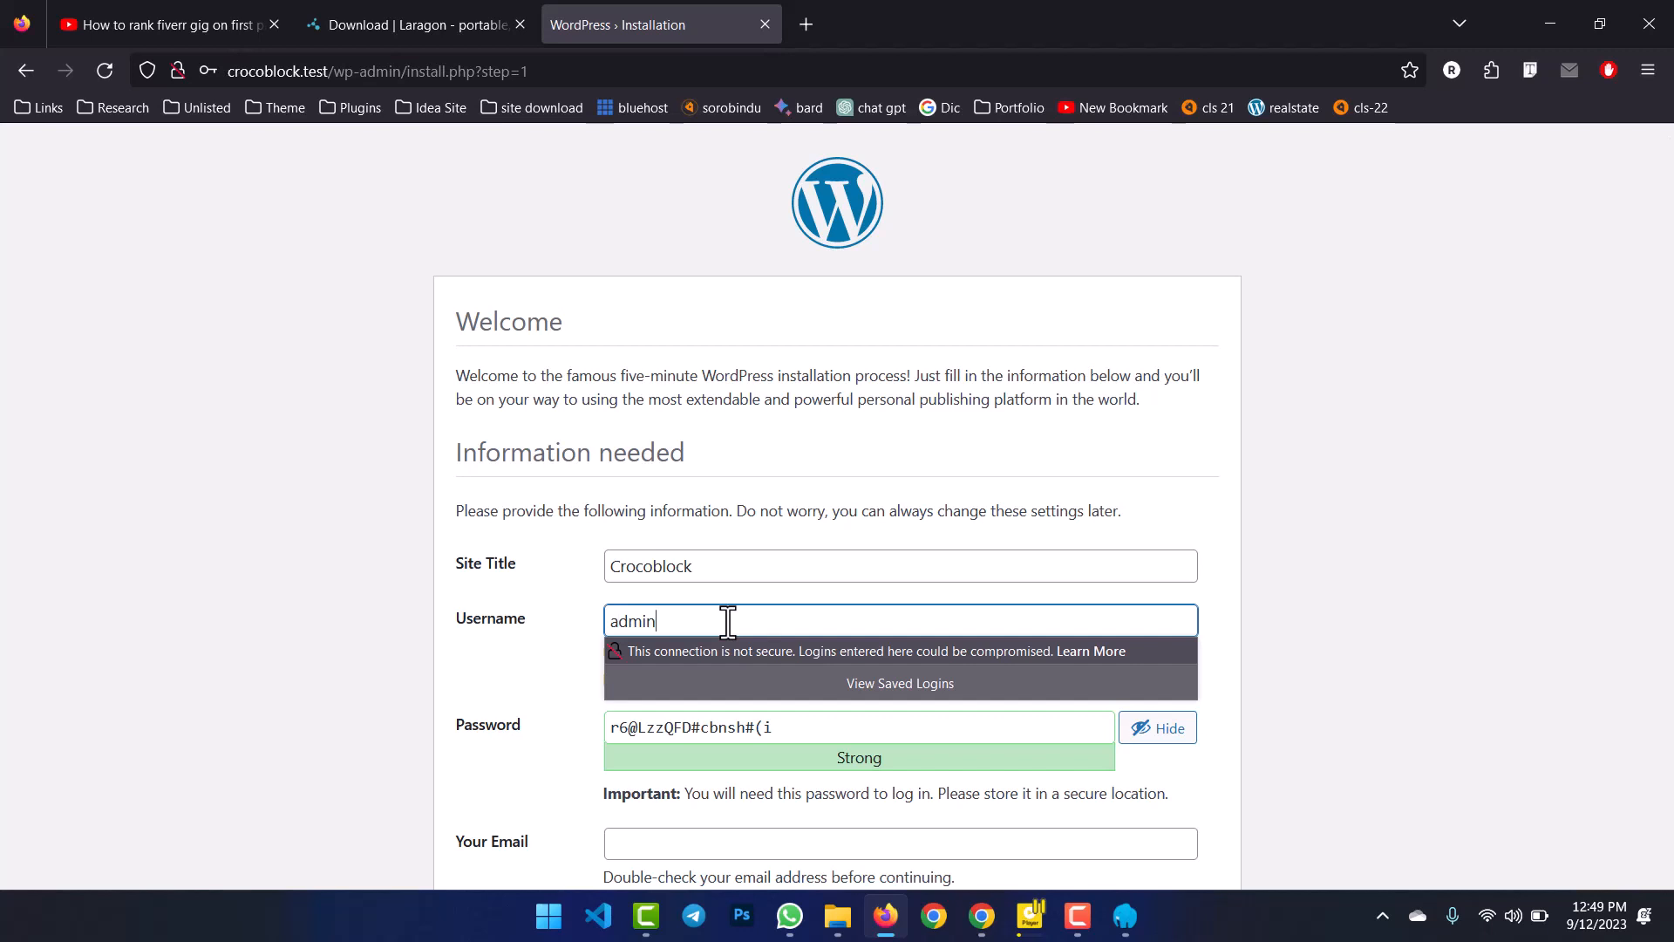
type("a")
key("BackSpace")
key("ctrl+a")
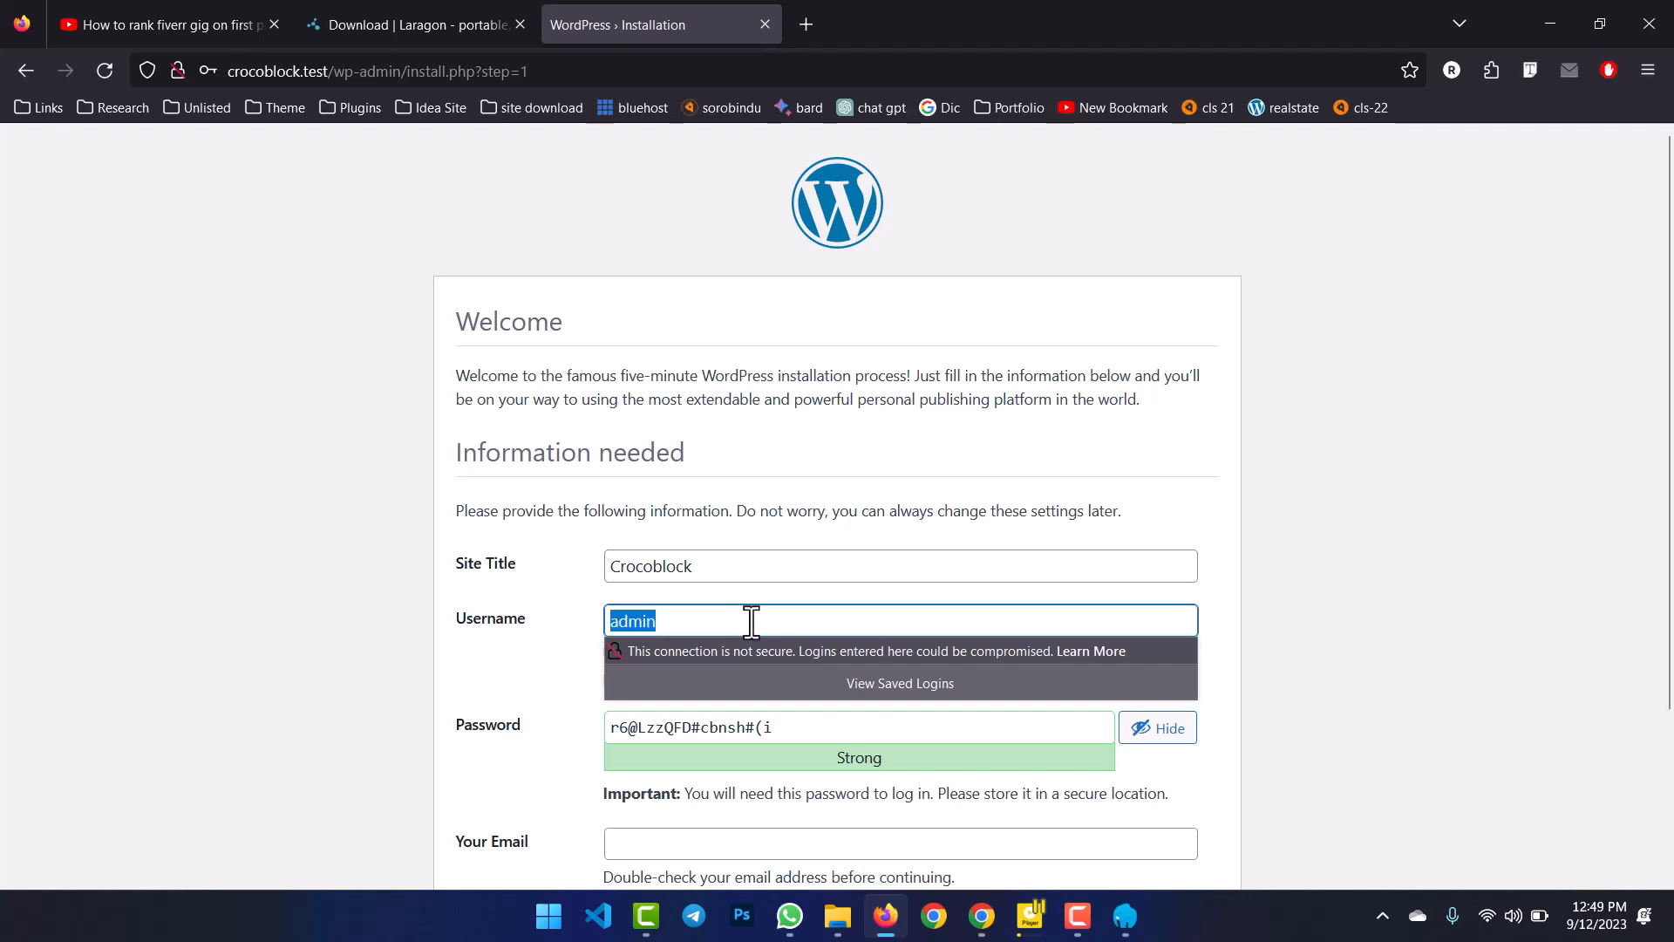
left_click(1232, 562)
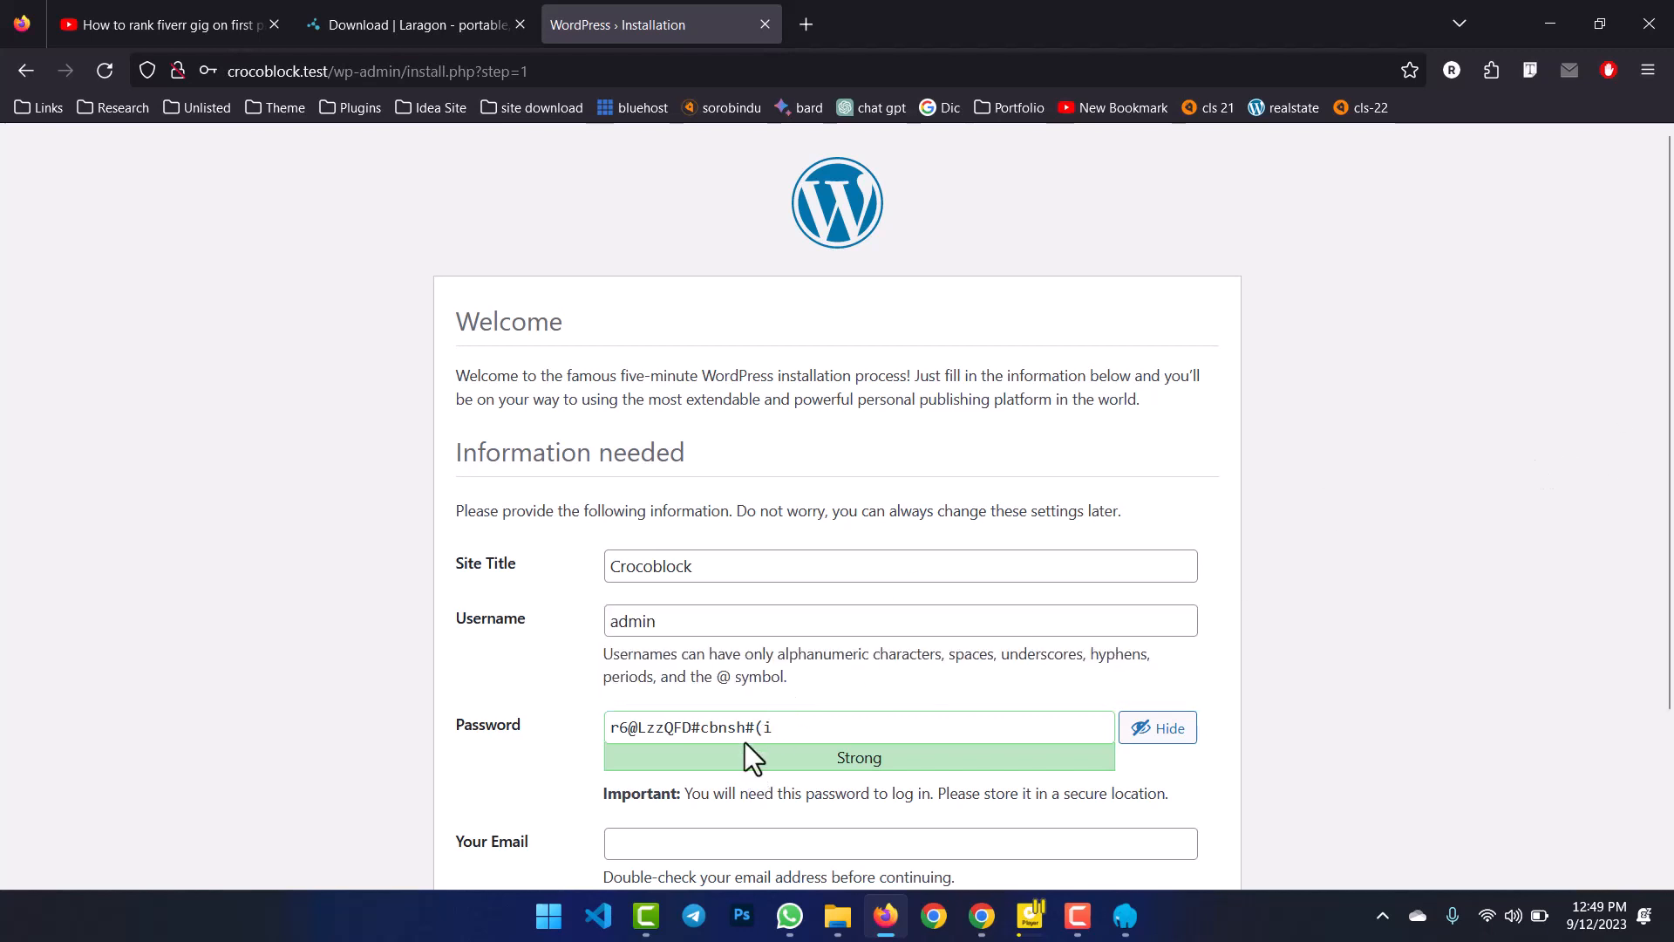
Set and confirm a weak password, fill in the owner's e-mail, and install WordPress.
left_click(766, 725)
key("ctrl+a")
type("admin")
scroll(614, 696, "down", 2)
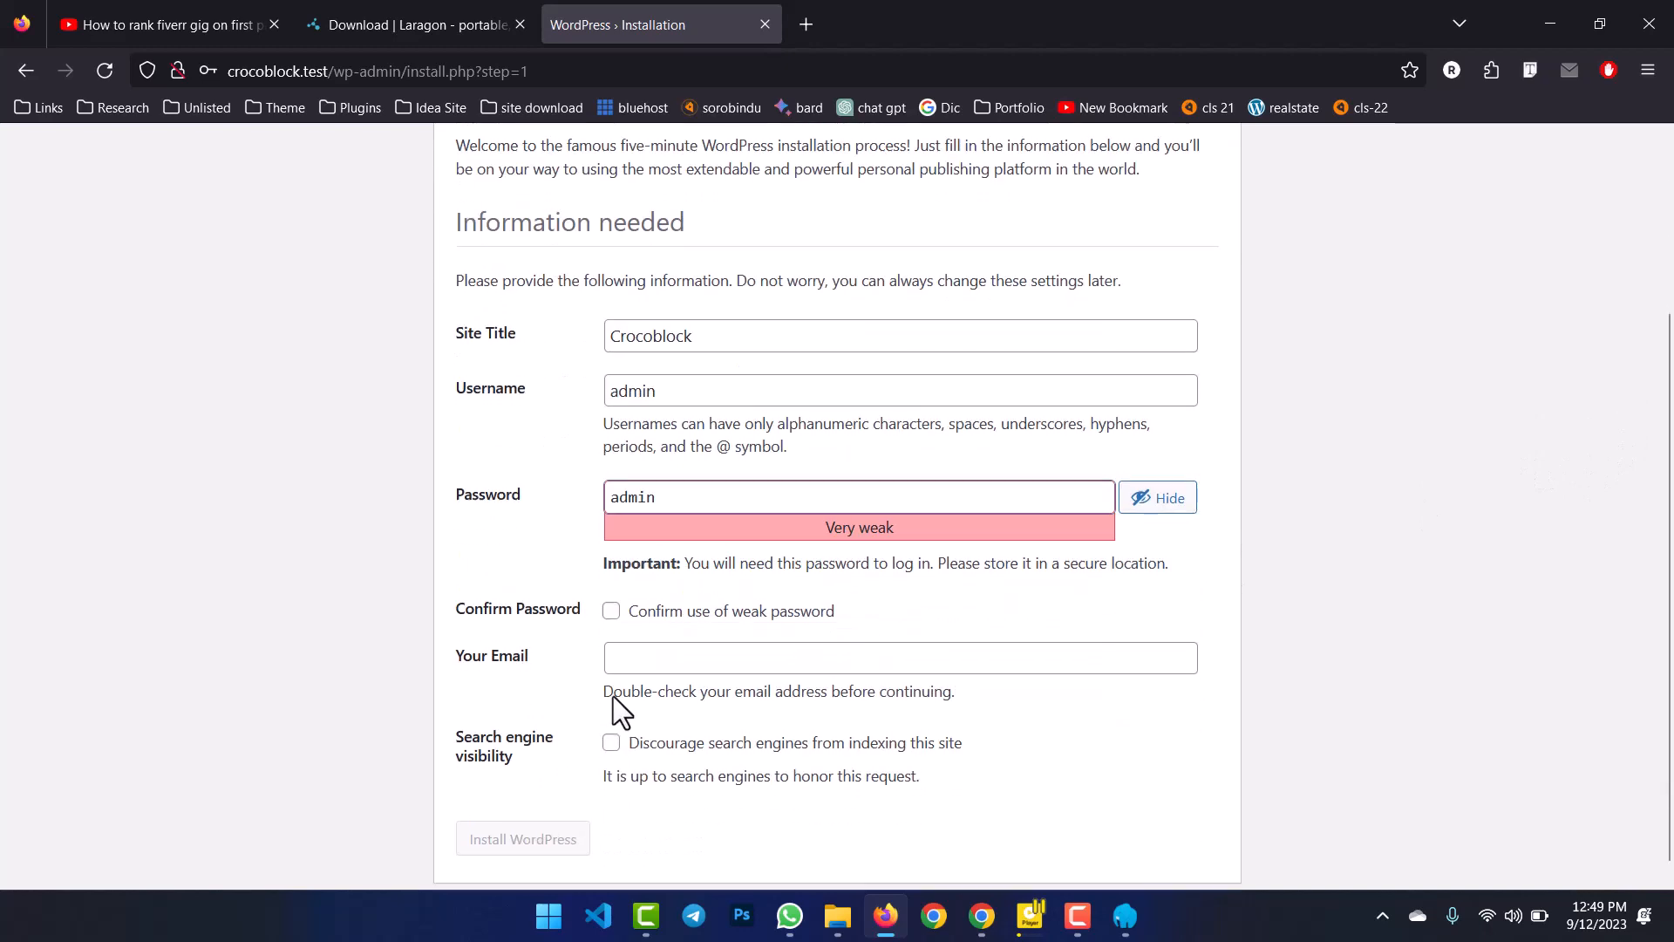
left_click(611, 620)
scroll(654, 649, "down", 1)
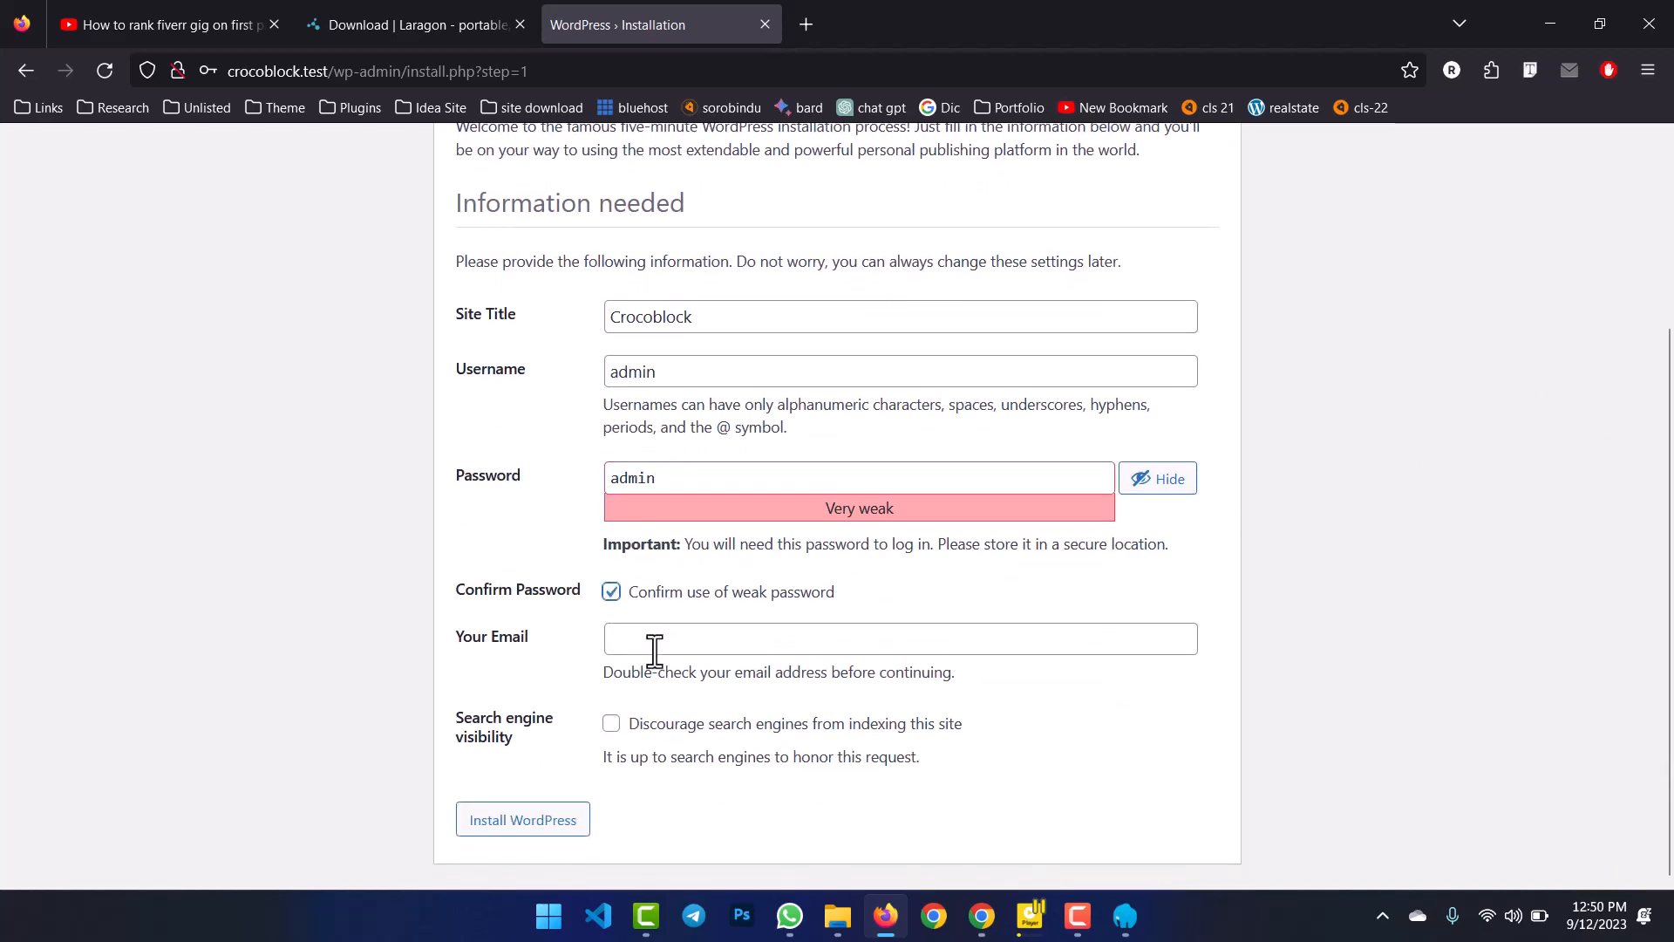
left_click(659, 643)
type("rong")
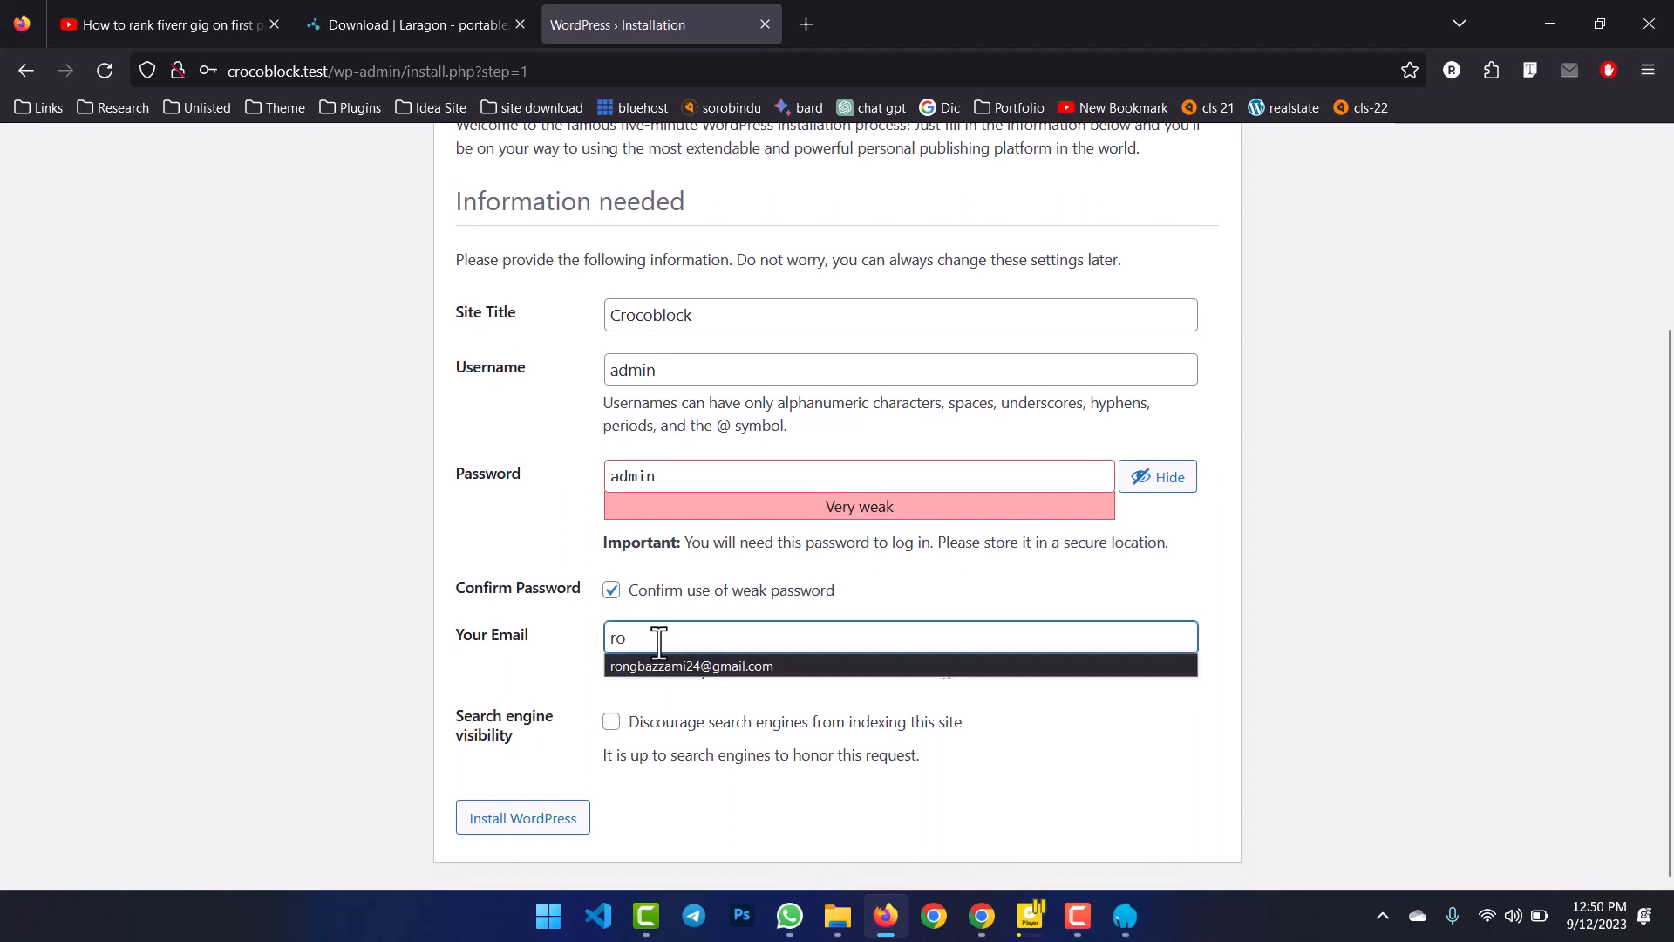
left_click(679, 665)
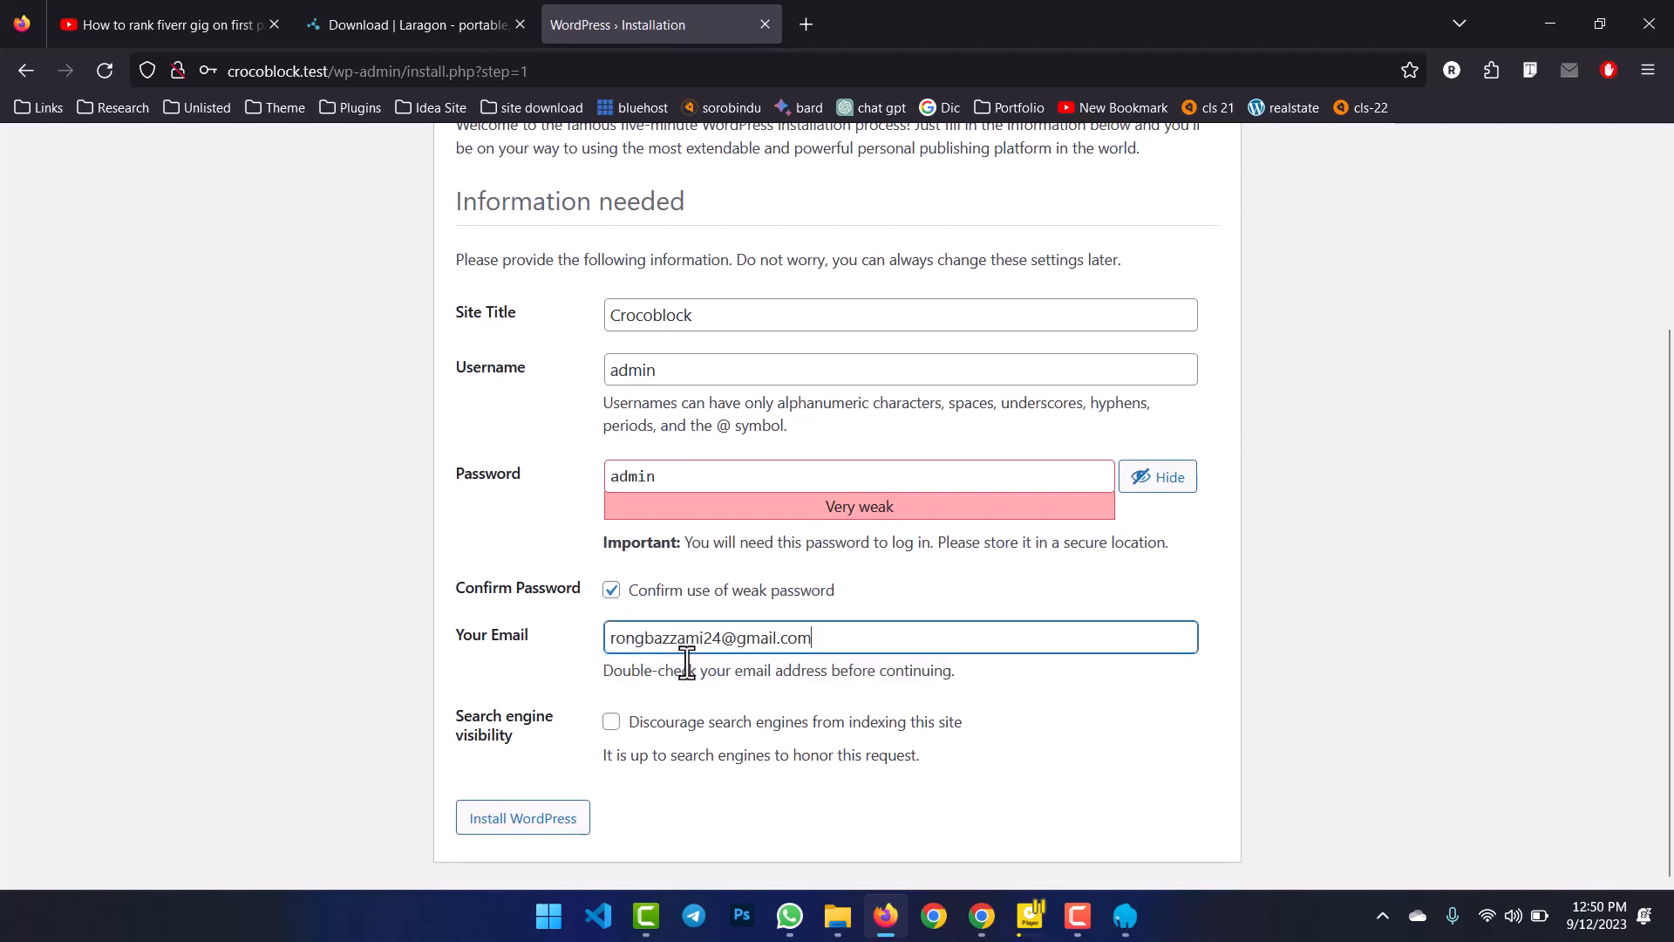
left_click(546, 824)
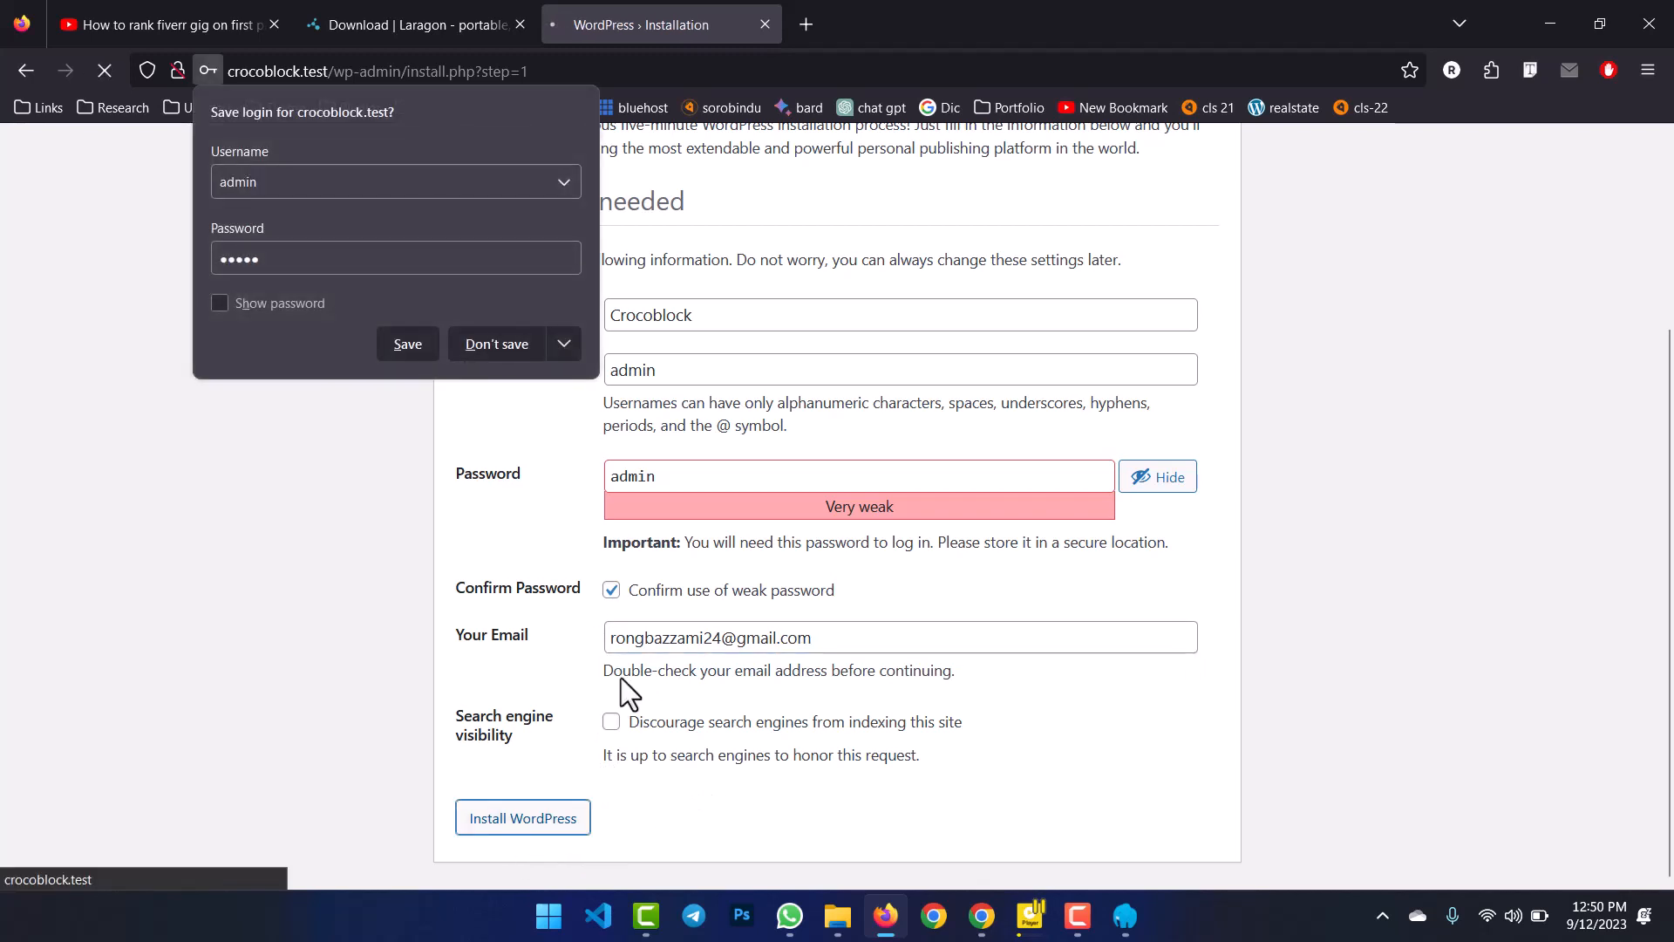
Save the new login in Firefox and go to the WordPress login page.
left_click(414, 342)
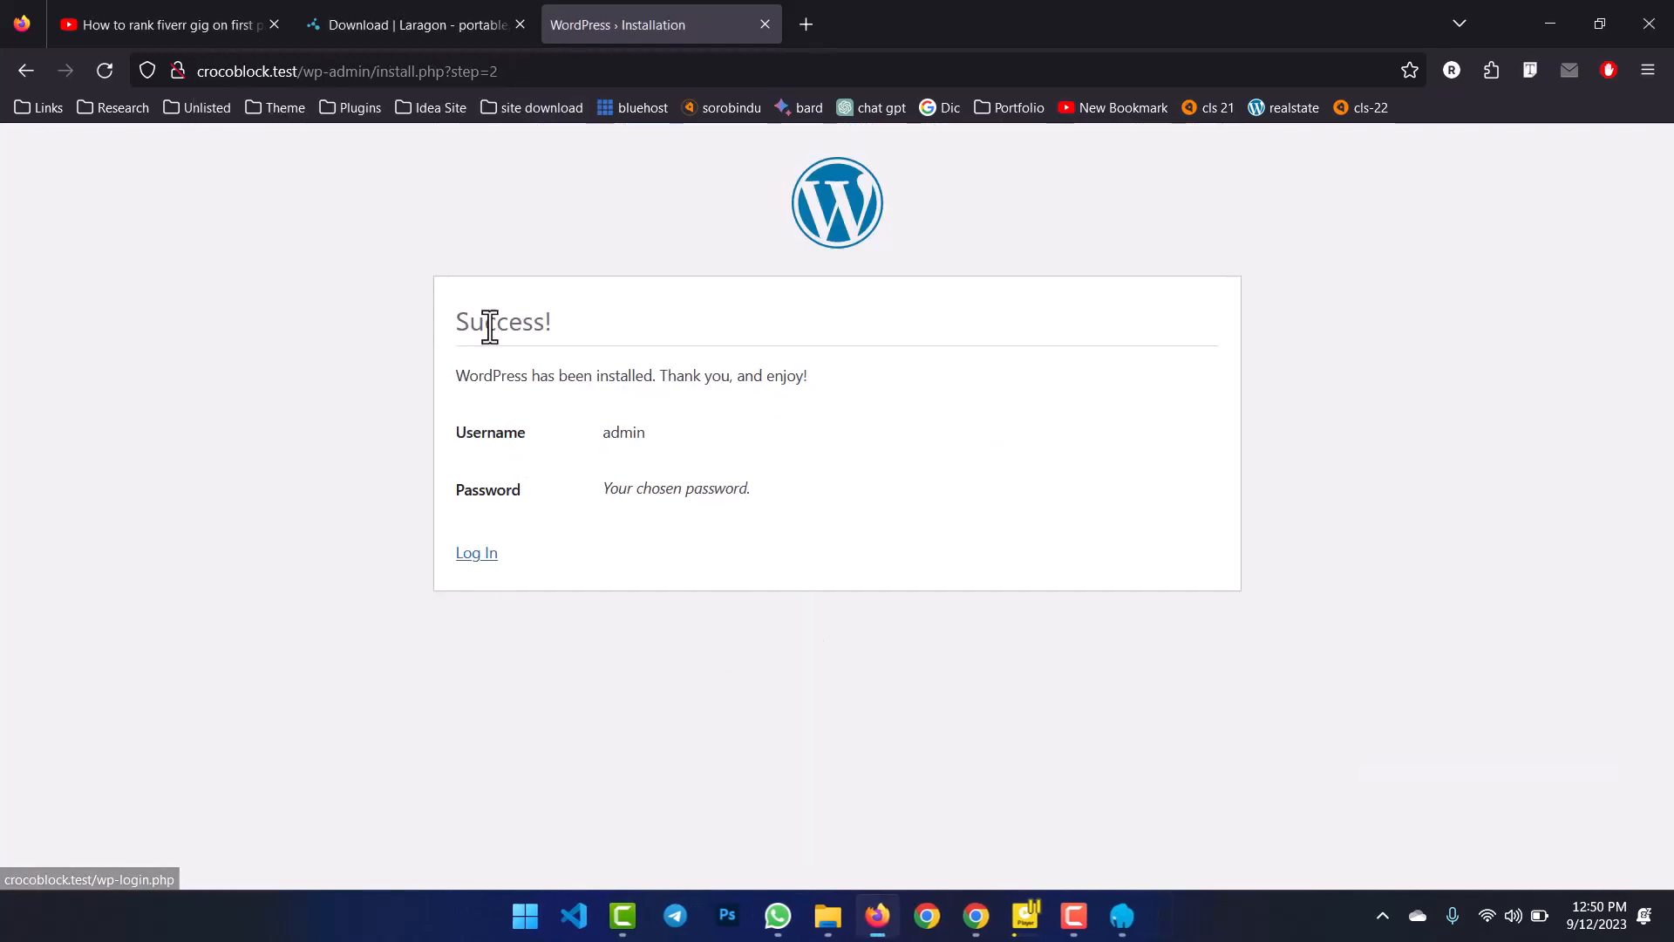
left_click_drag(561, 327, 462, 329)
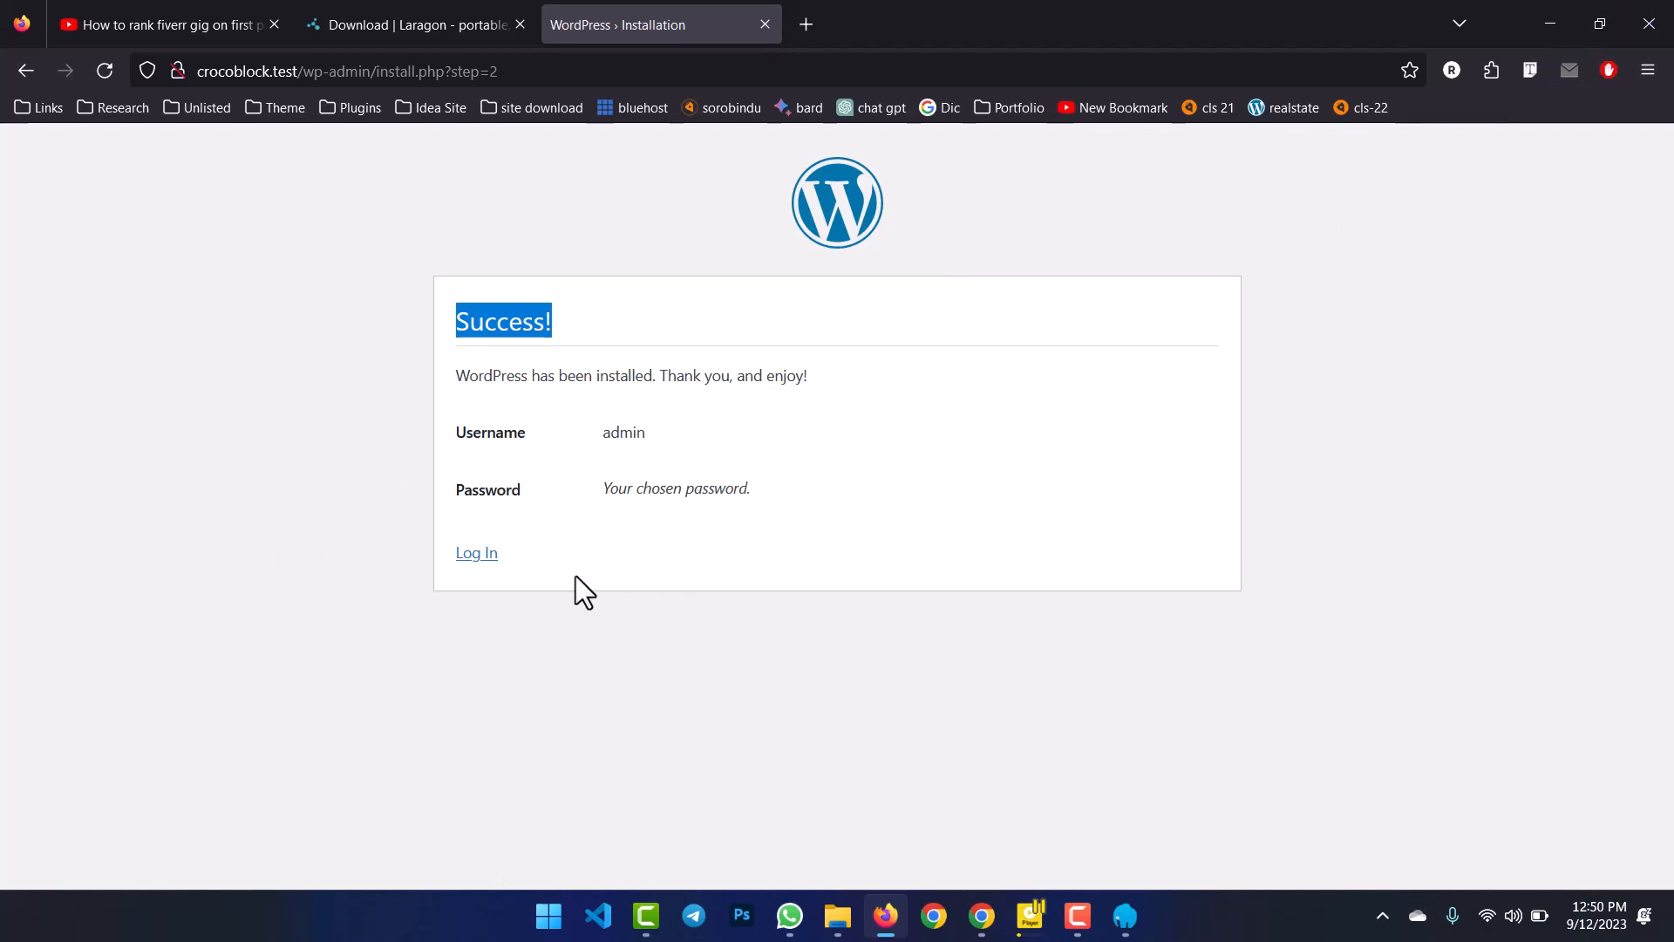
left_click(574, 305)
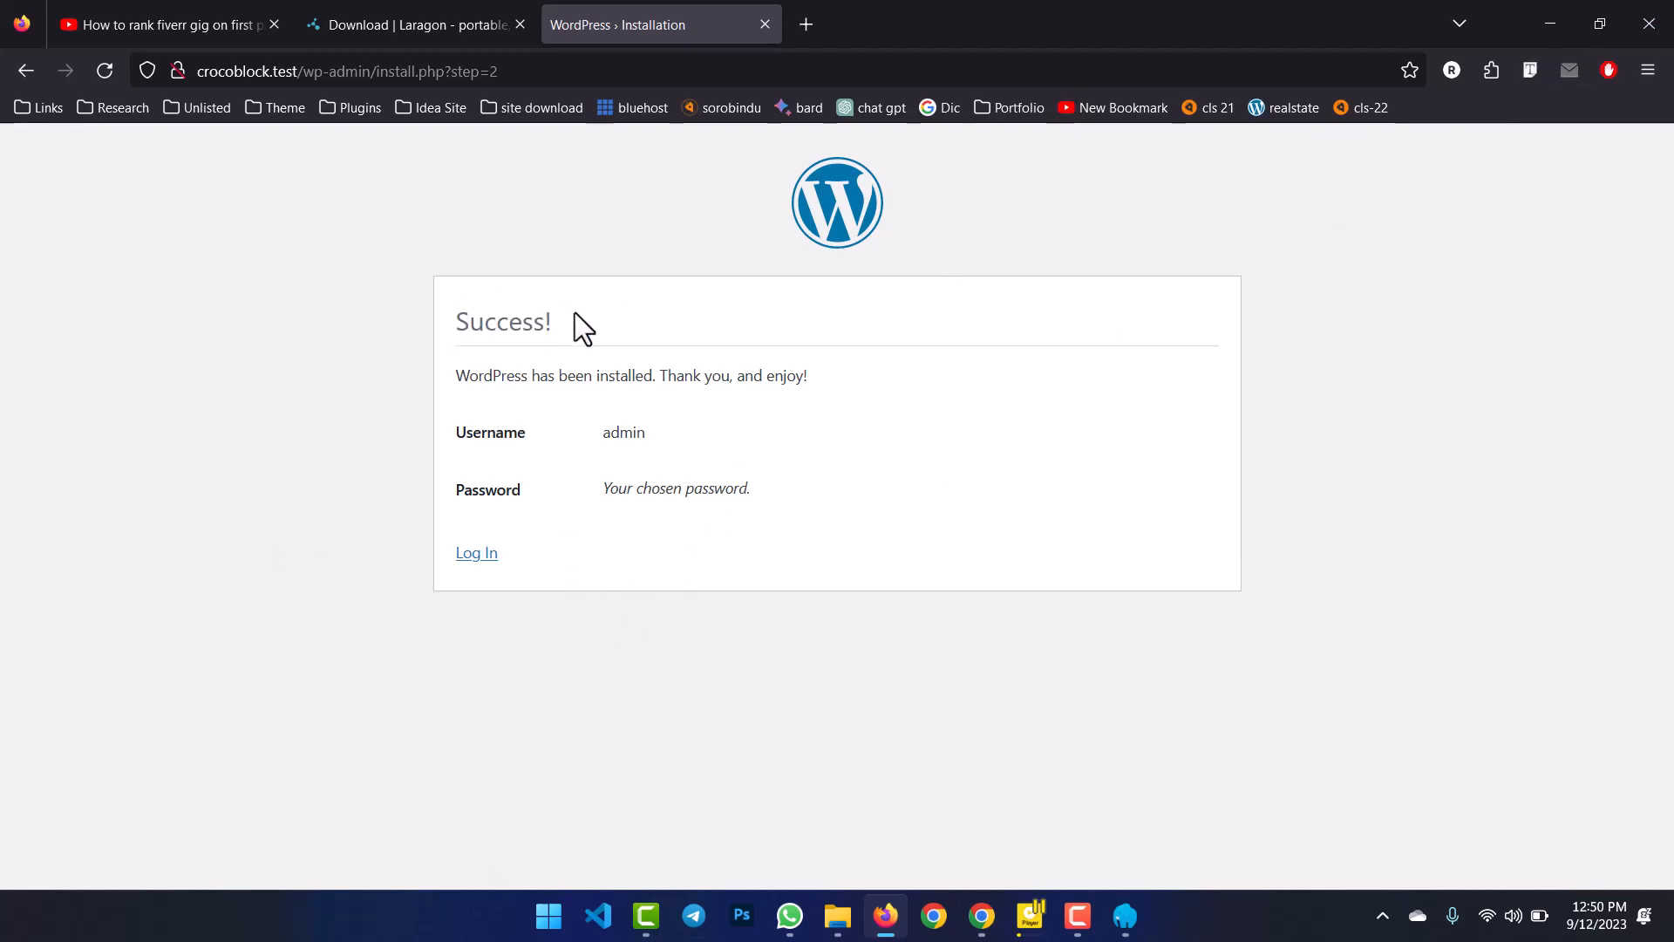
left_click(479, 556)
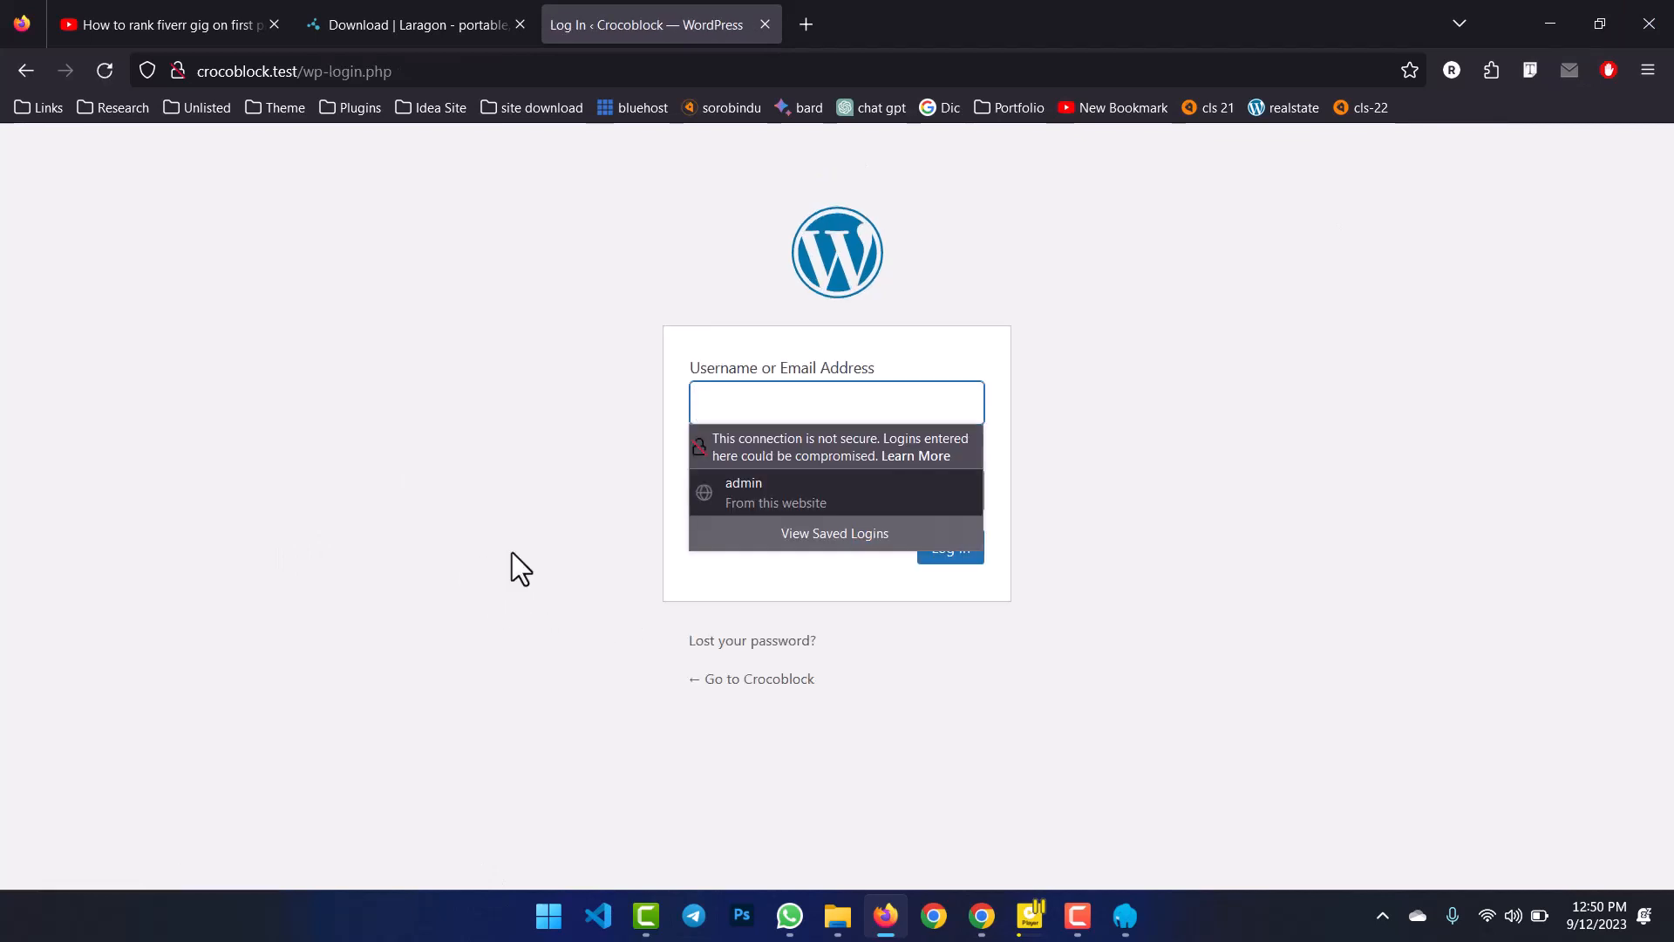
Log in with username admin and the administrator password.
left_click(856, 420)
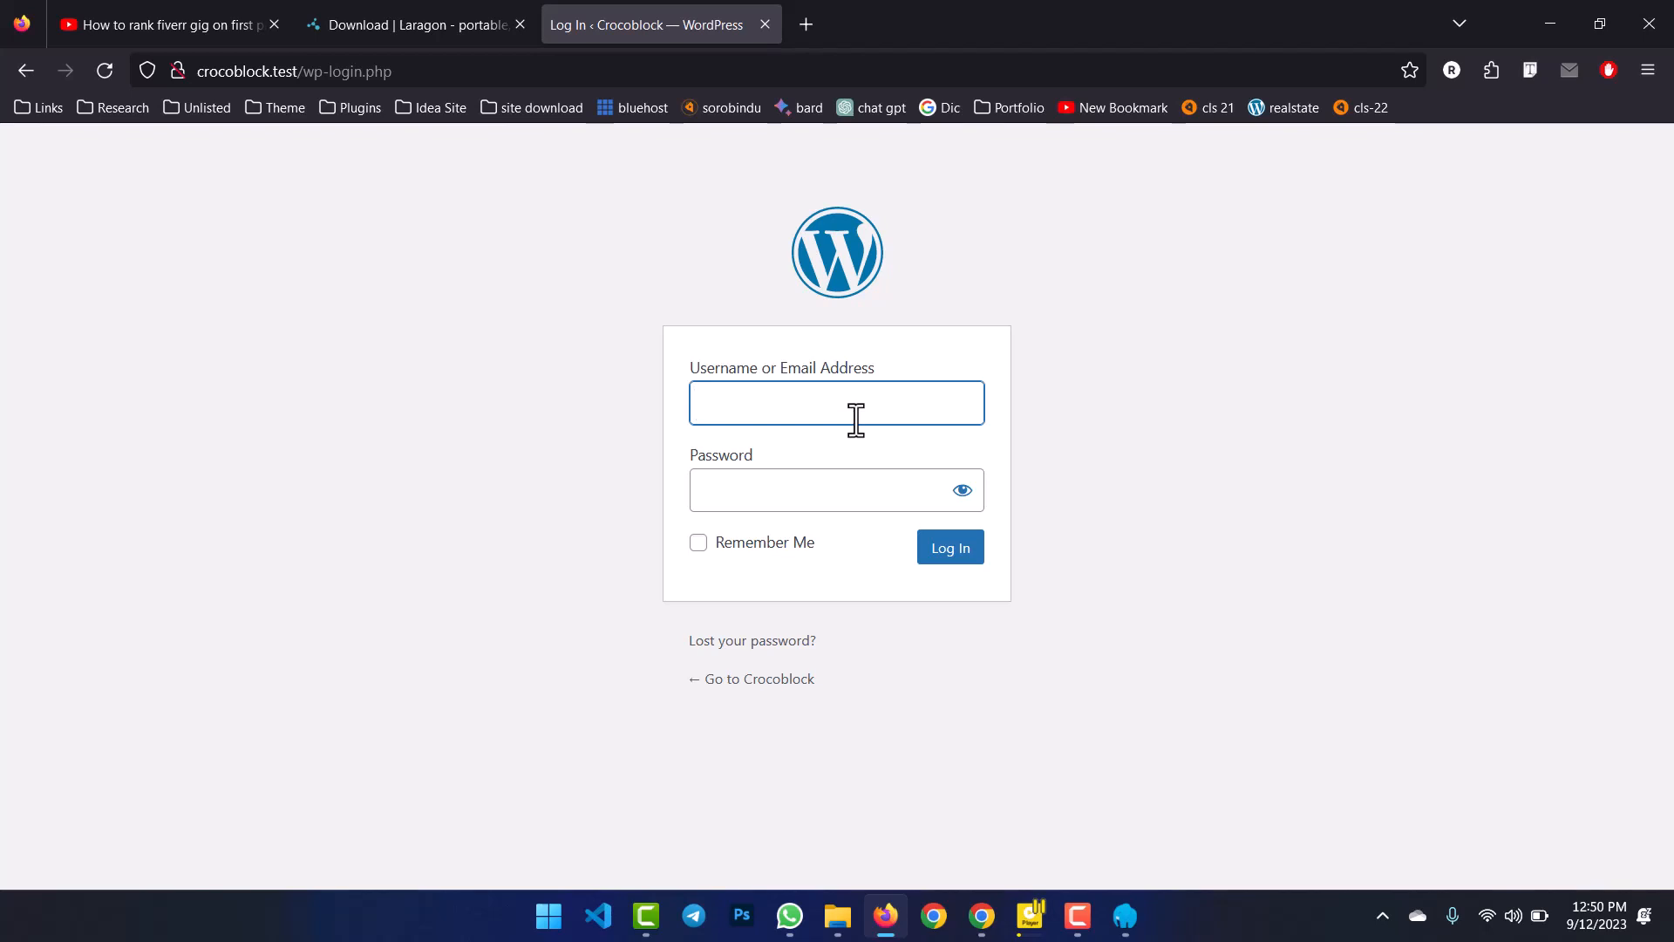
type("admin")
left_click(1226, 415)
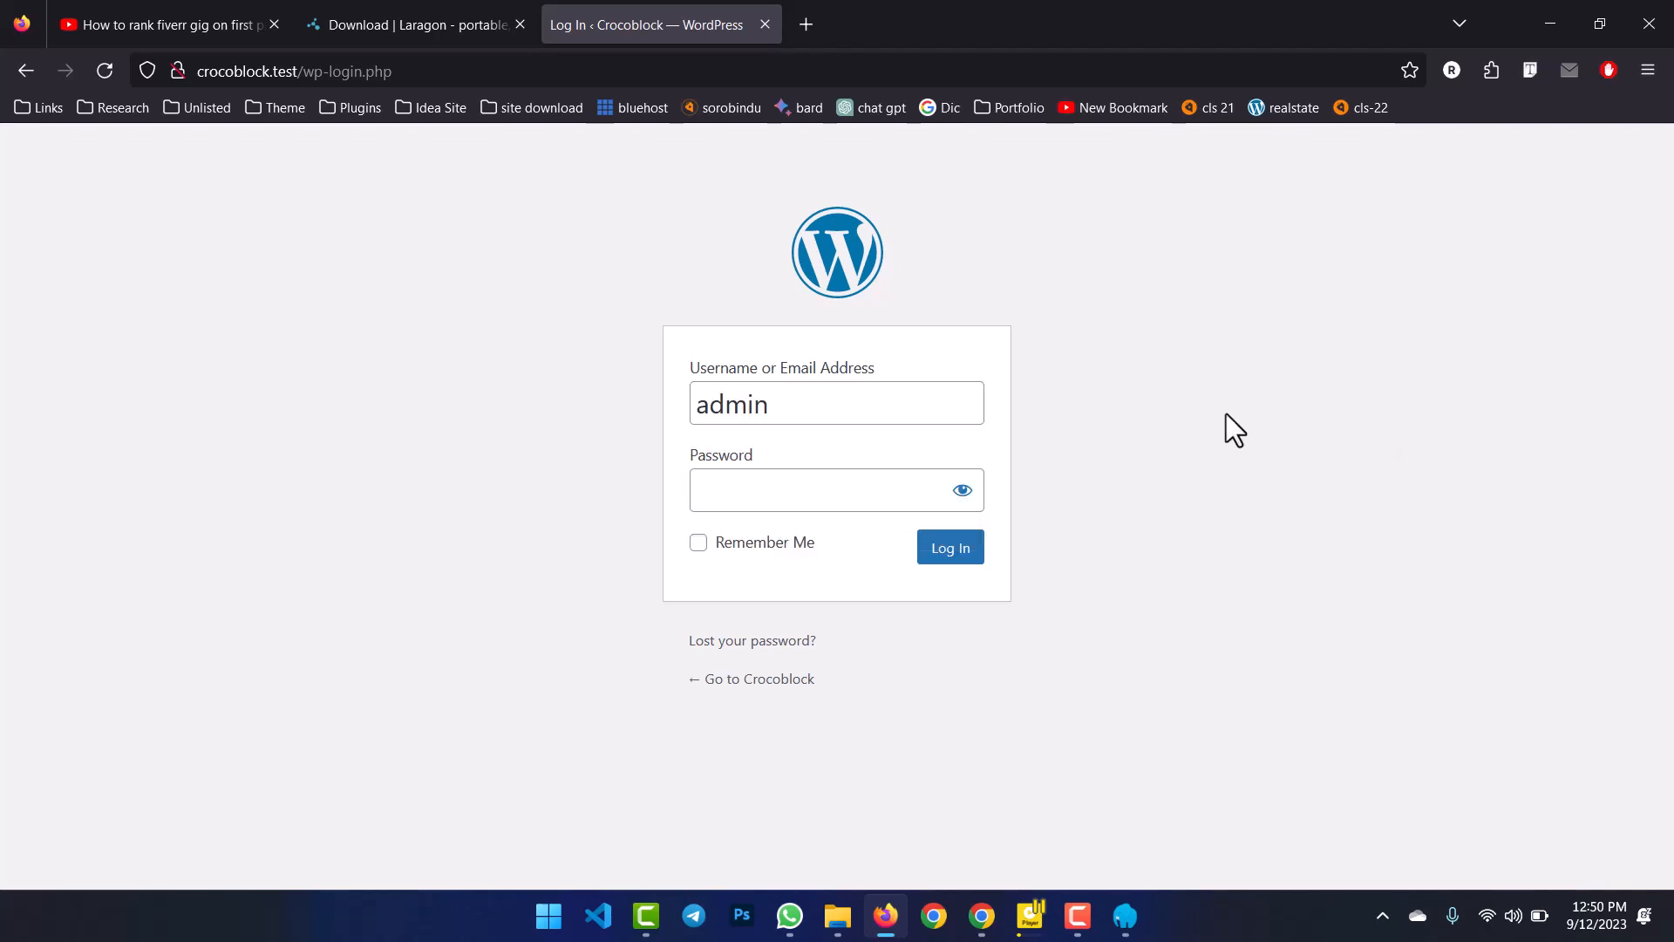
left_click(817, 493)
type("admin")
left_click(952, 560)
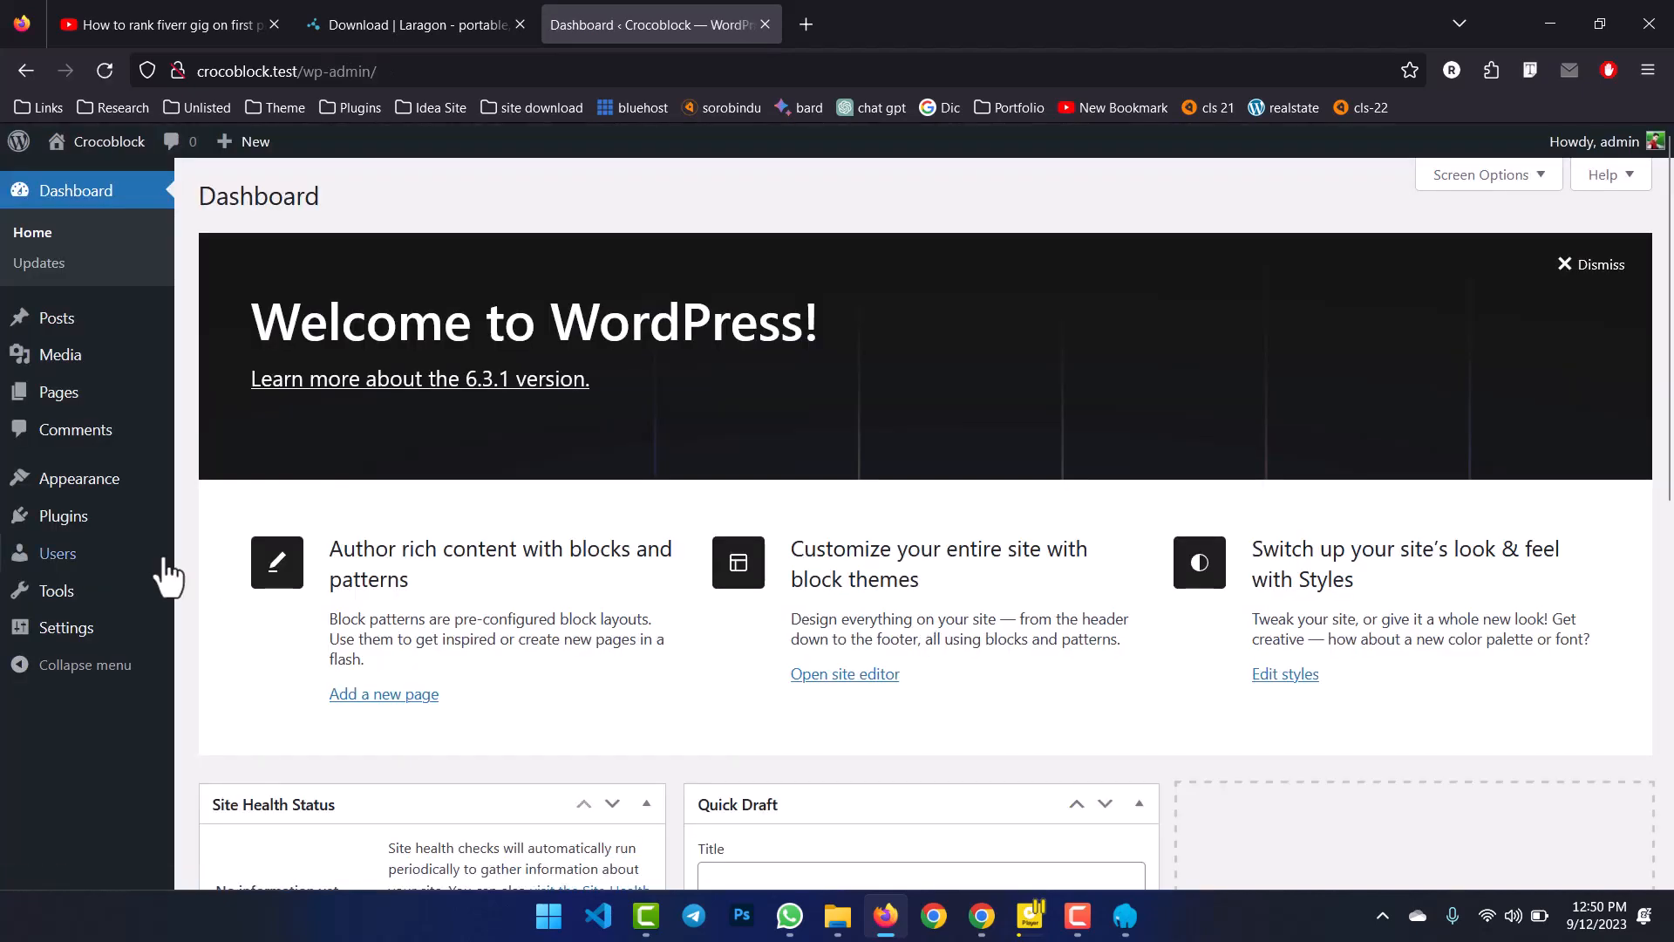
Open Installed Plugins in a new tab and bulk-deactivate Akismet Anti-Spam and Hello Dolly.
scroll(734, 646, "down", 6)
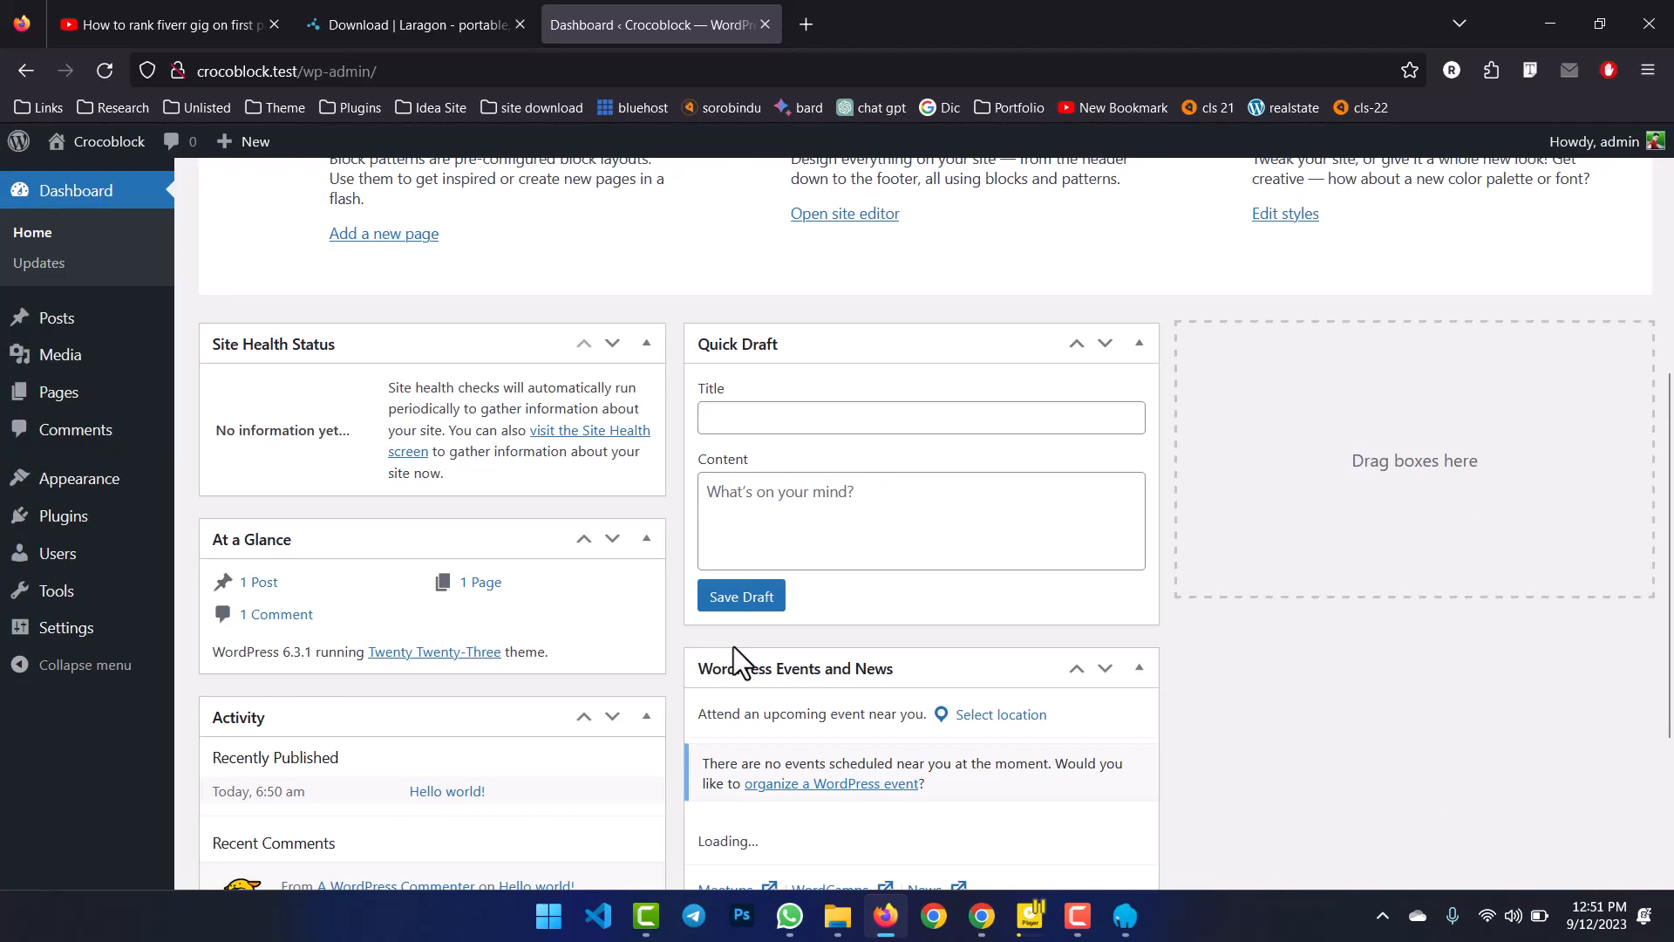
scroll(724, 649, "up", 6)
mouse_move(80, 528)
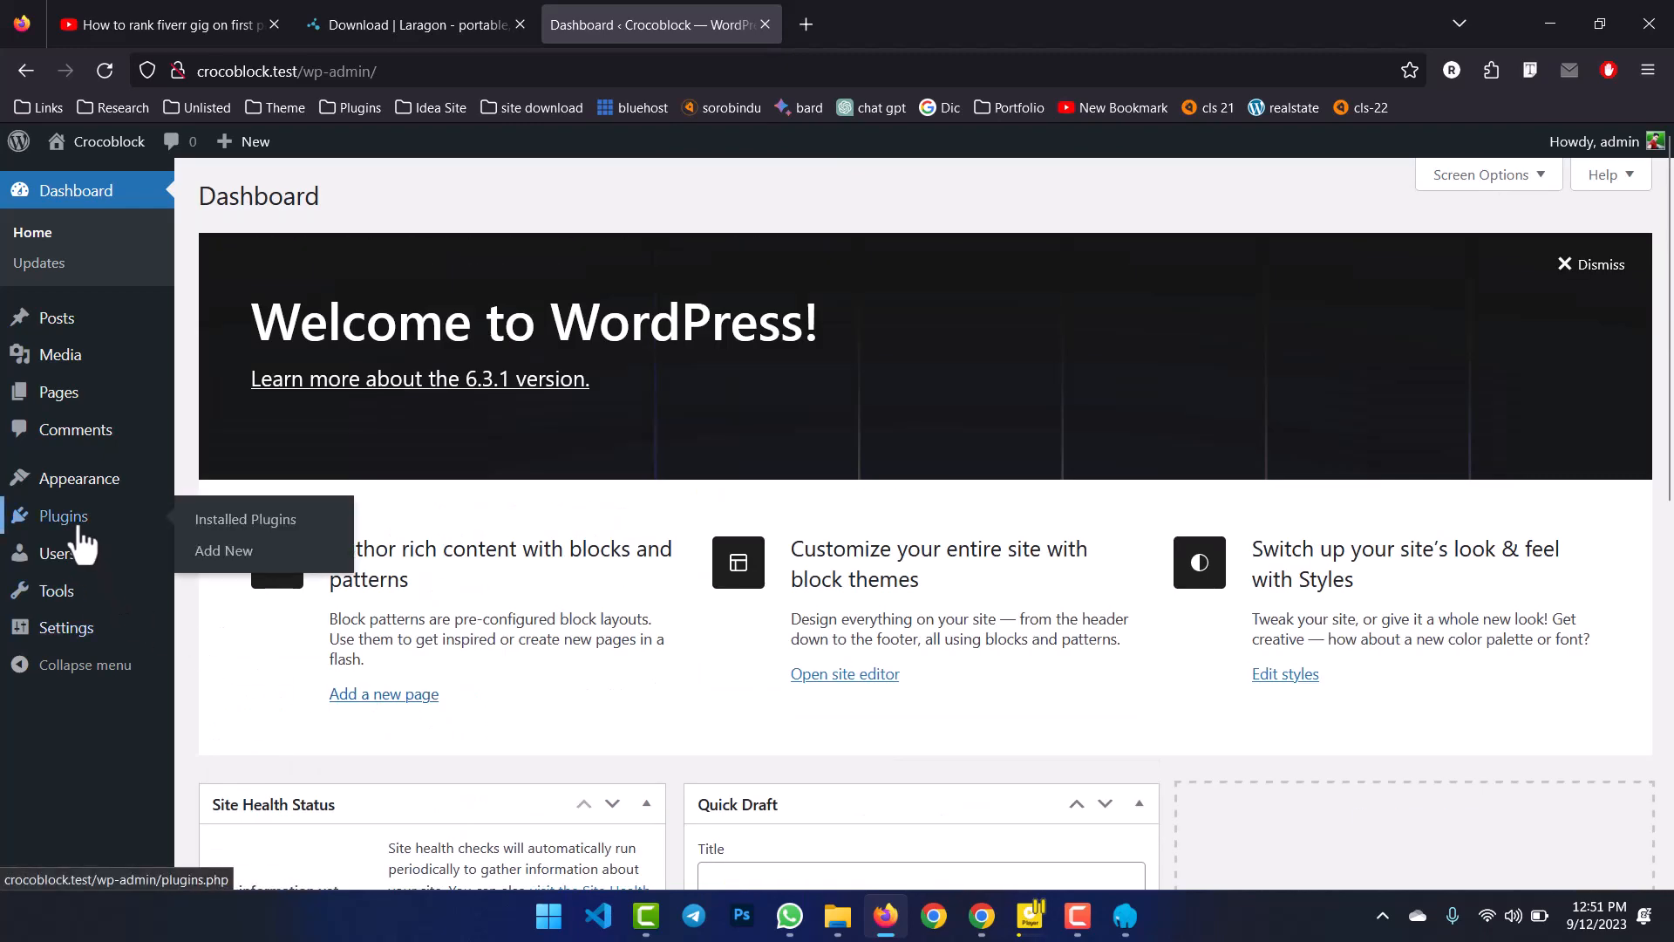
middle_click(241, 523)
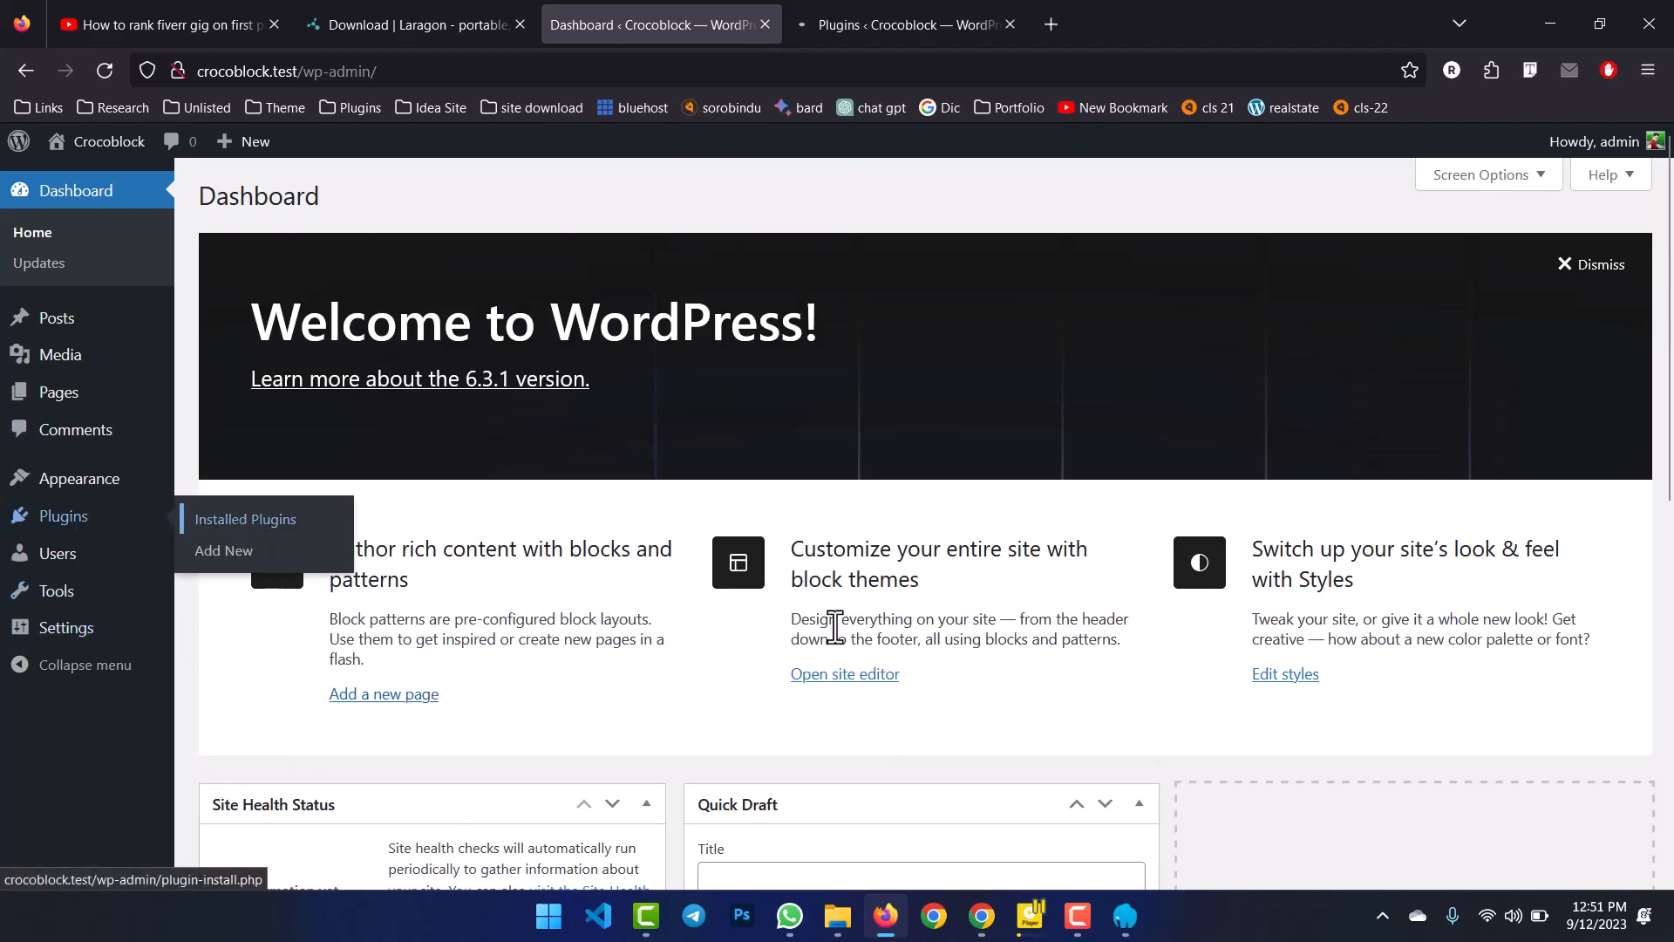
left_click(872, 25)
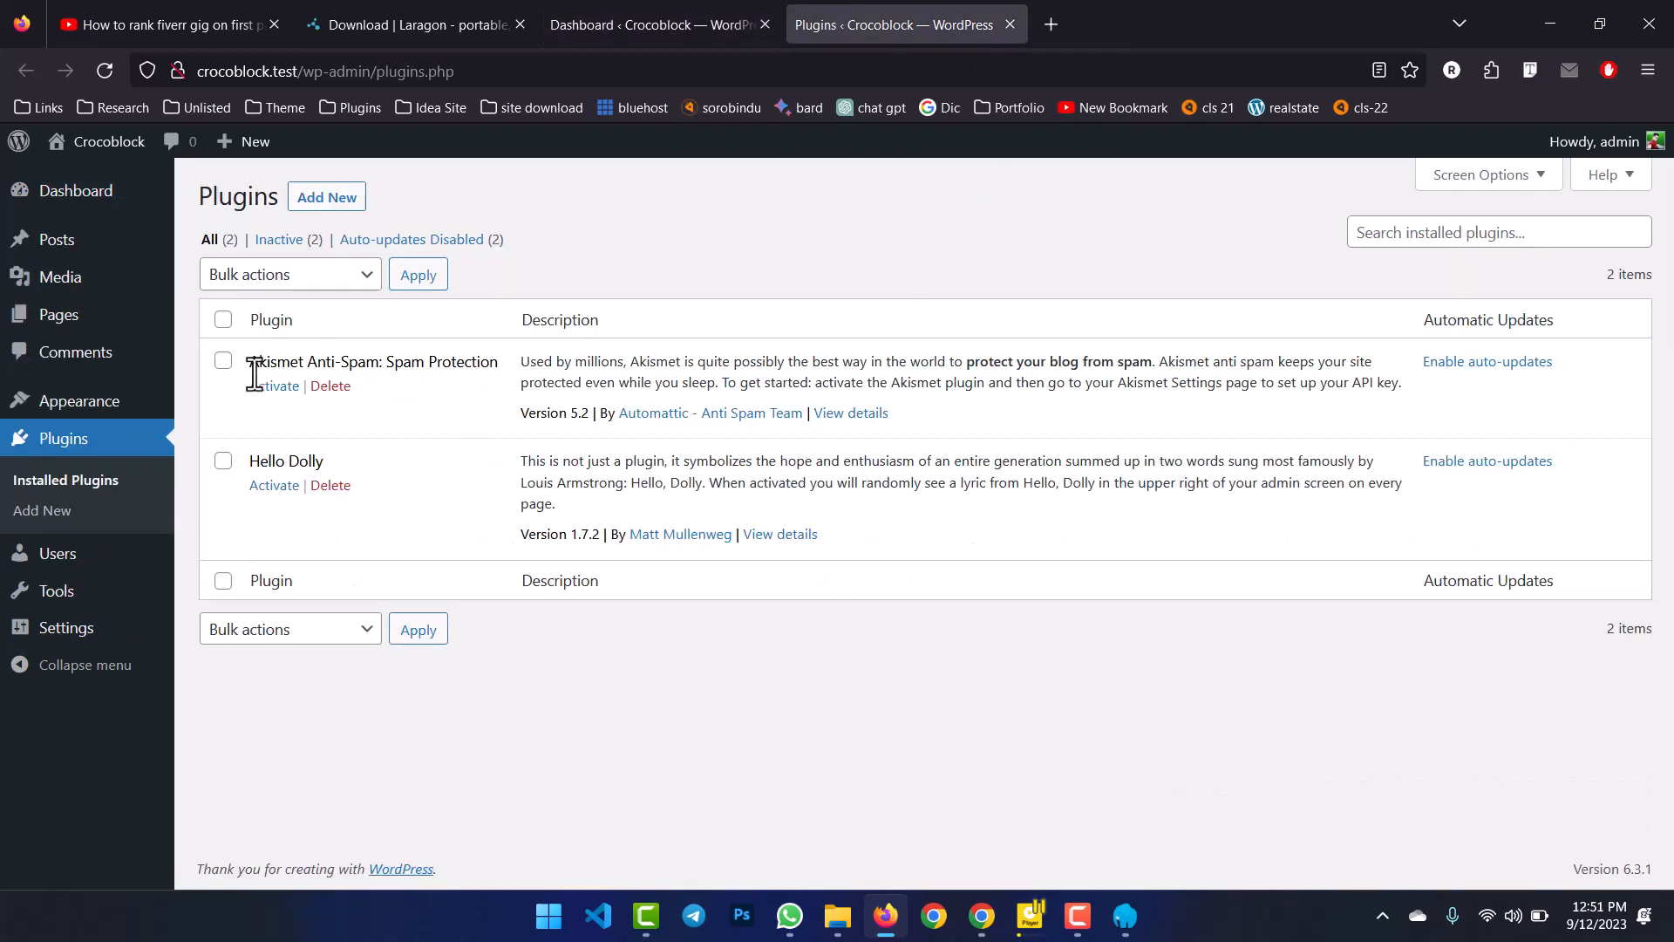
left_click(224, 321)
left_click(305, 276)
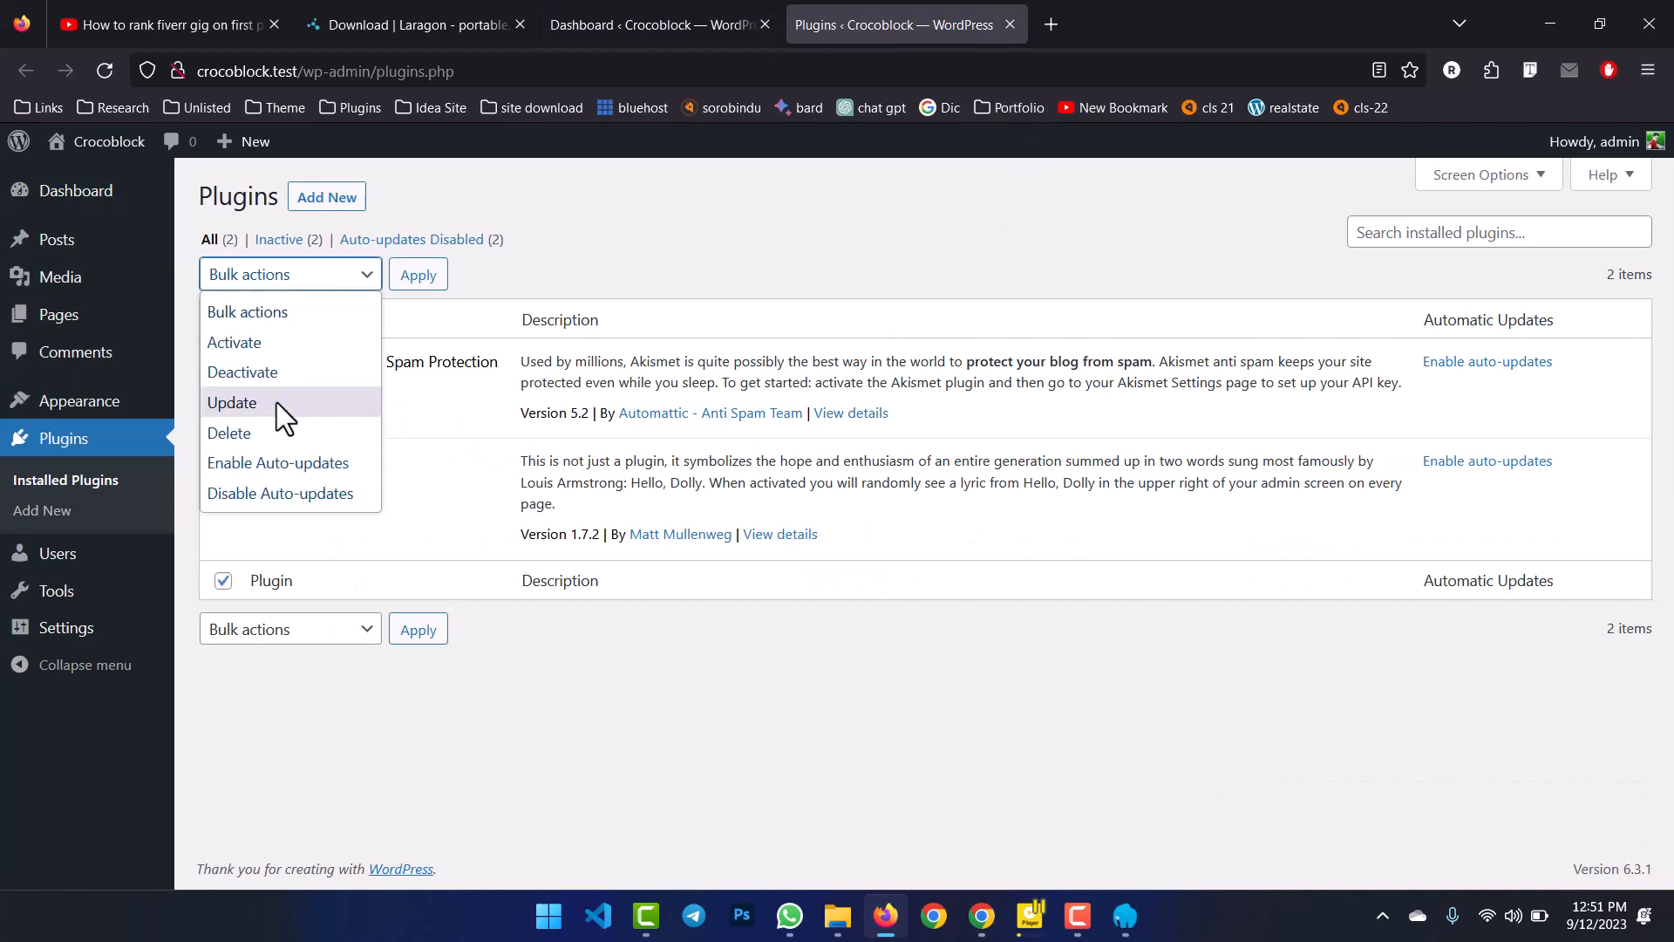
left_click(278, 342)
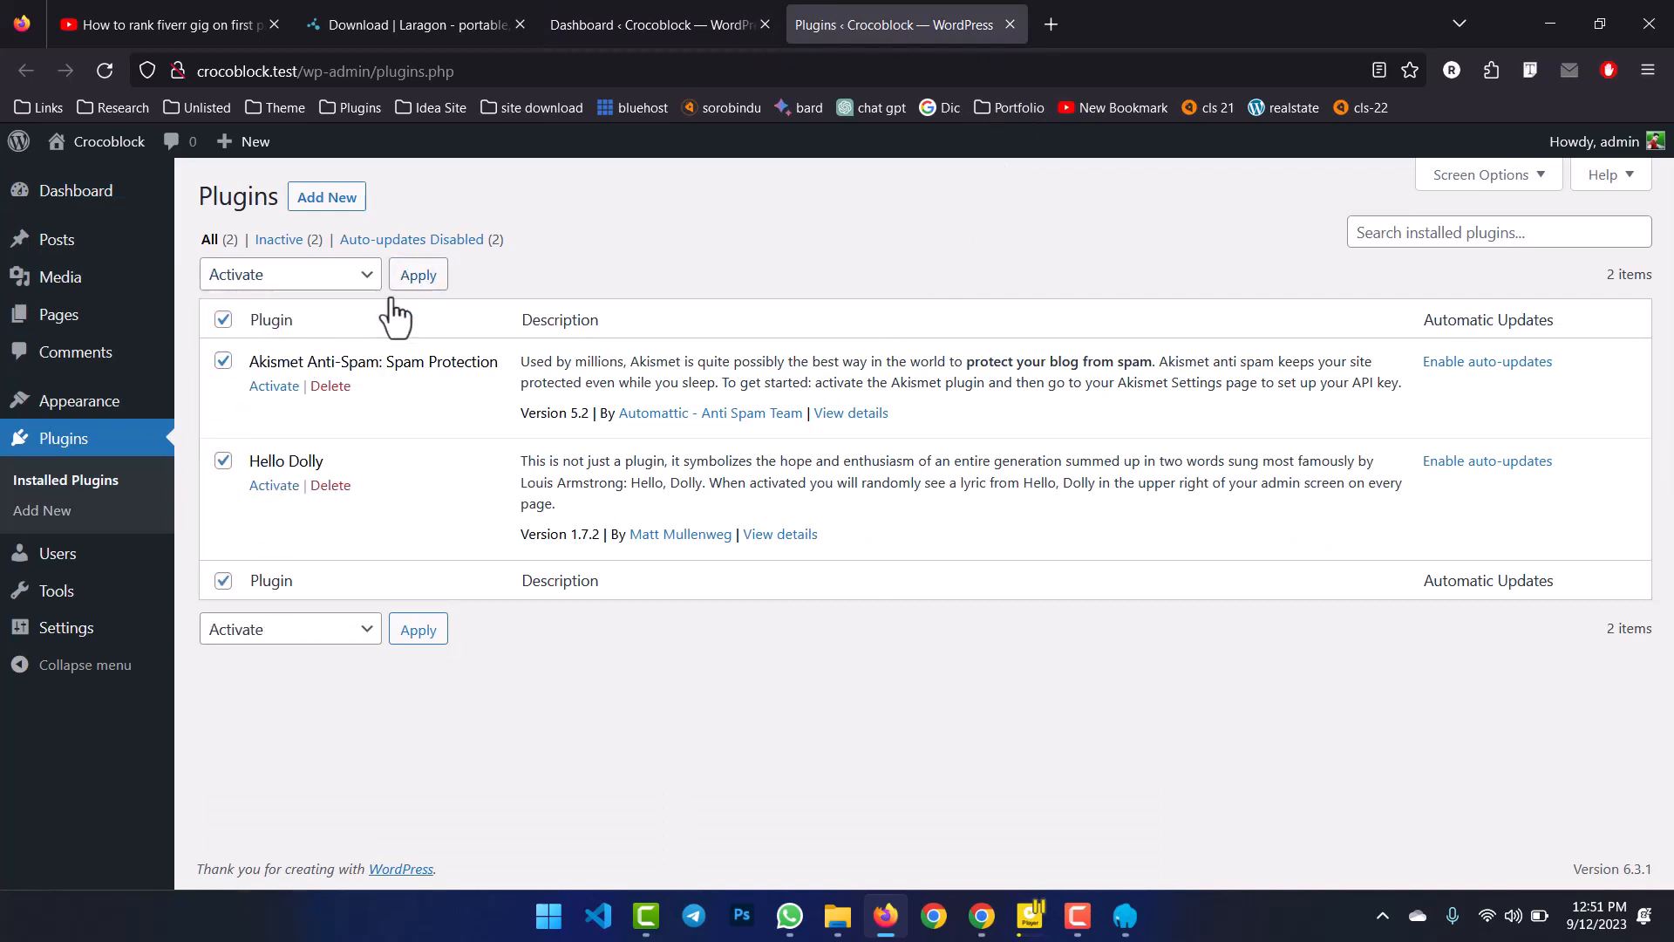
left_click(305, 278)
left_click(296, 373)
left_click(405, 277)
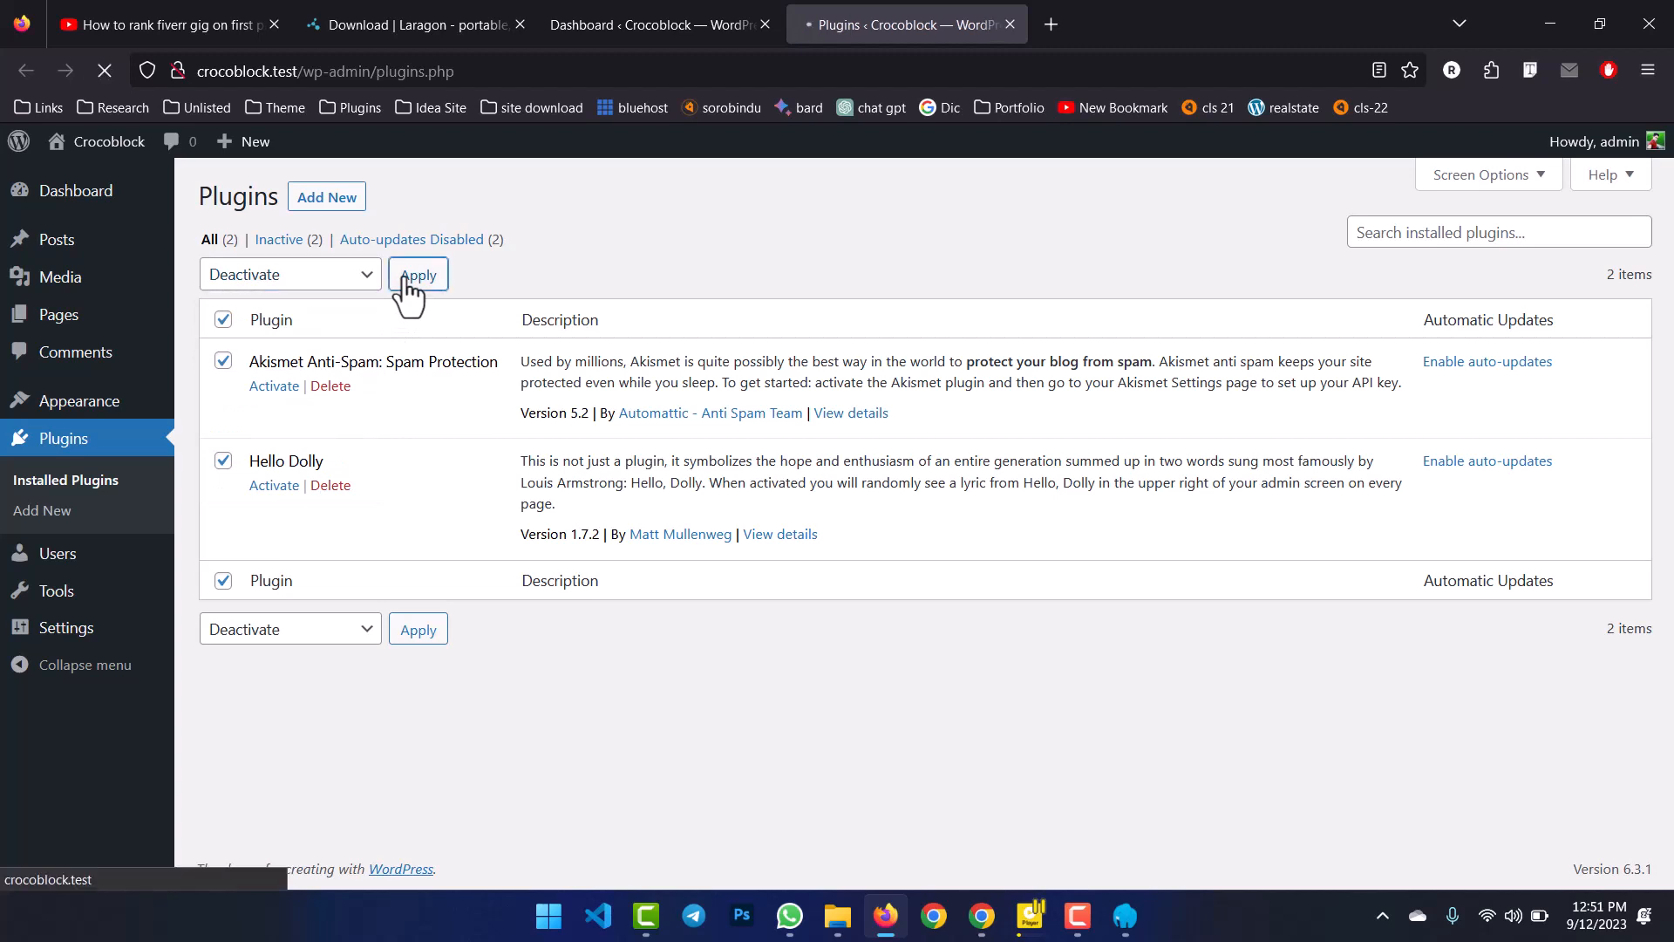
Bulk-delete both plugins and confirm deleting them with their data.
left_click(224, 320)
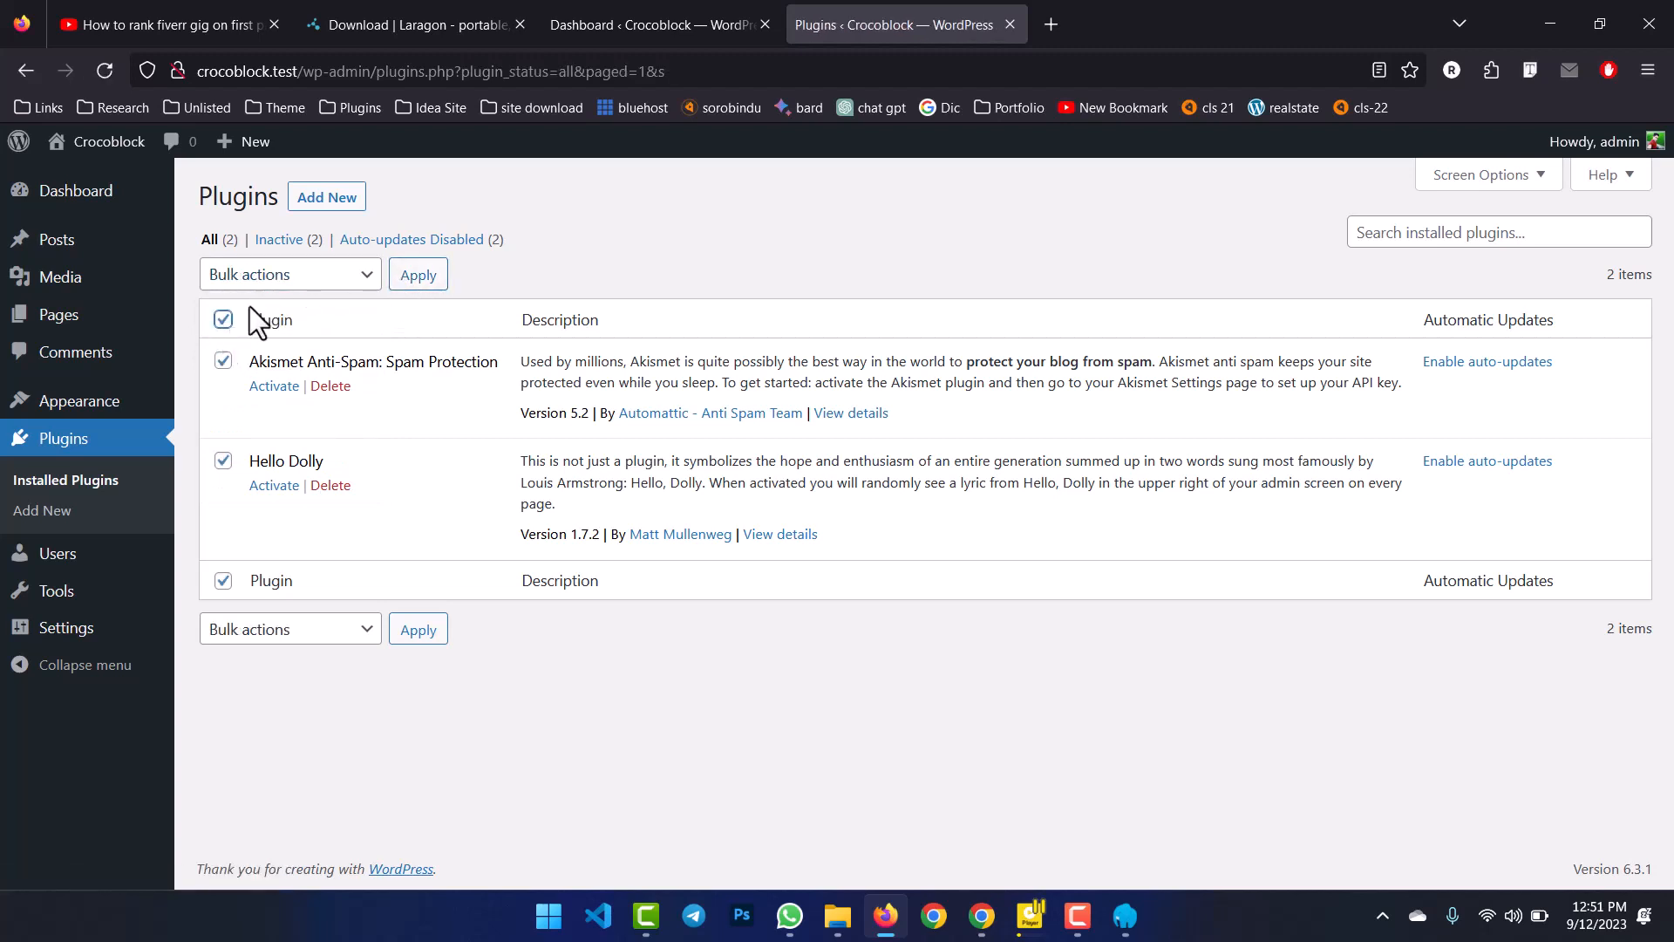
left_click(278, 284)
left_click(245, 432)
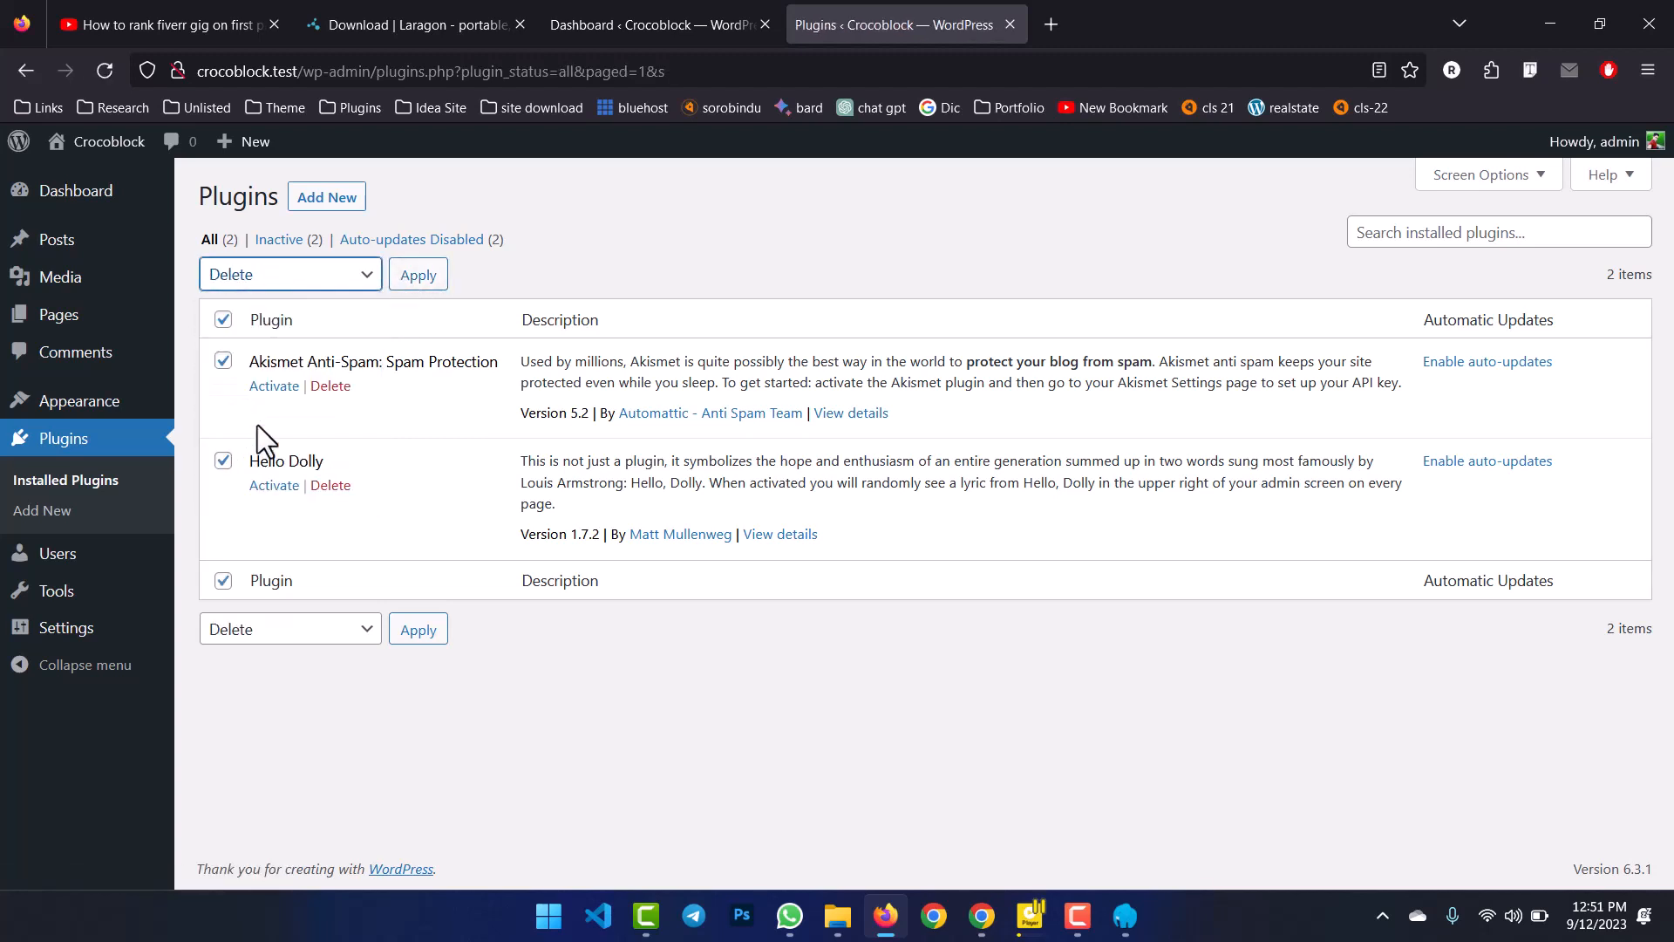
left_click(415, 277)
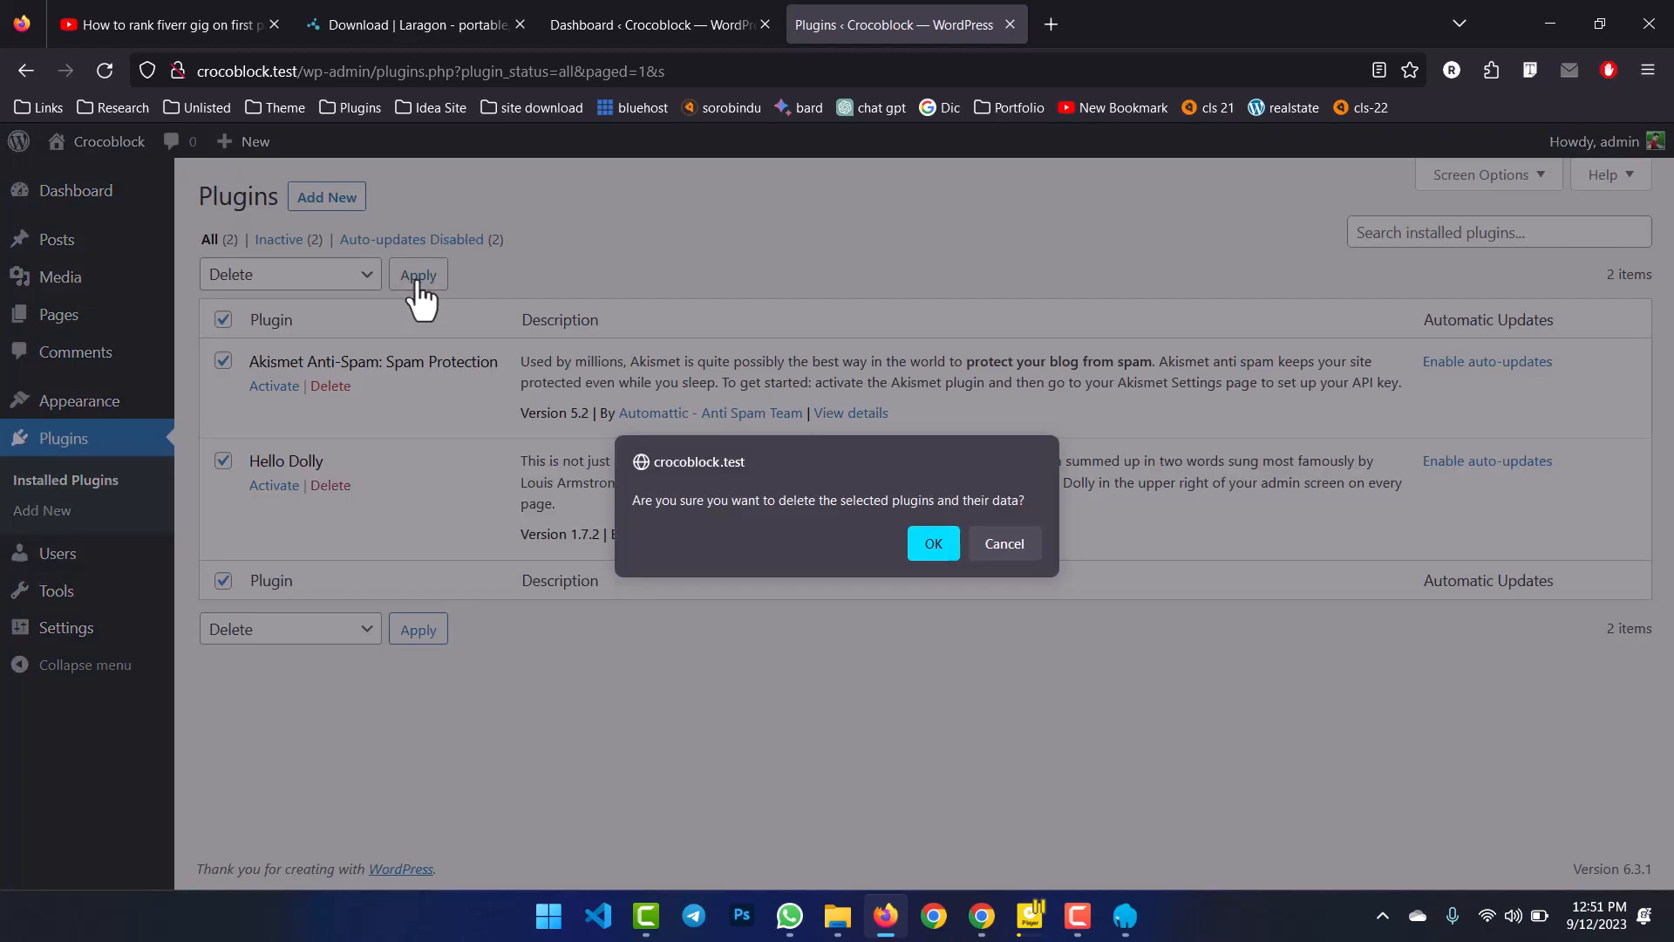
left_click(932, 543)
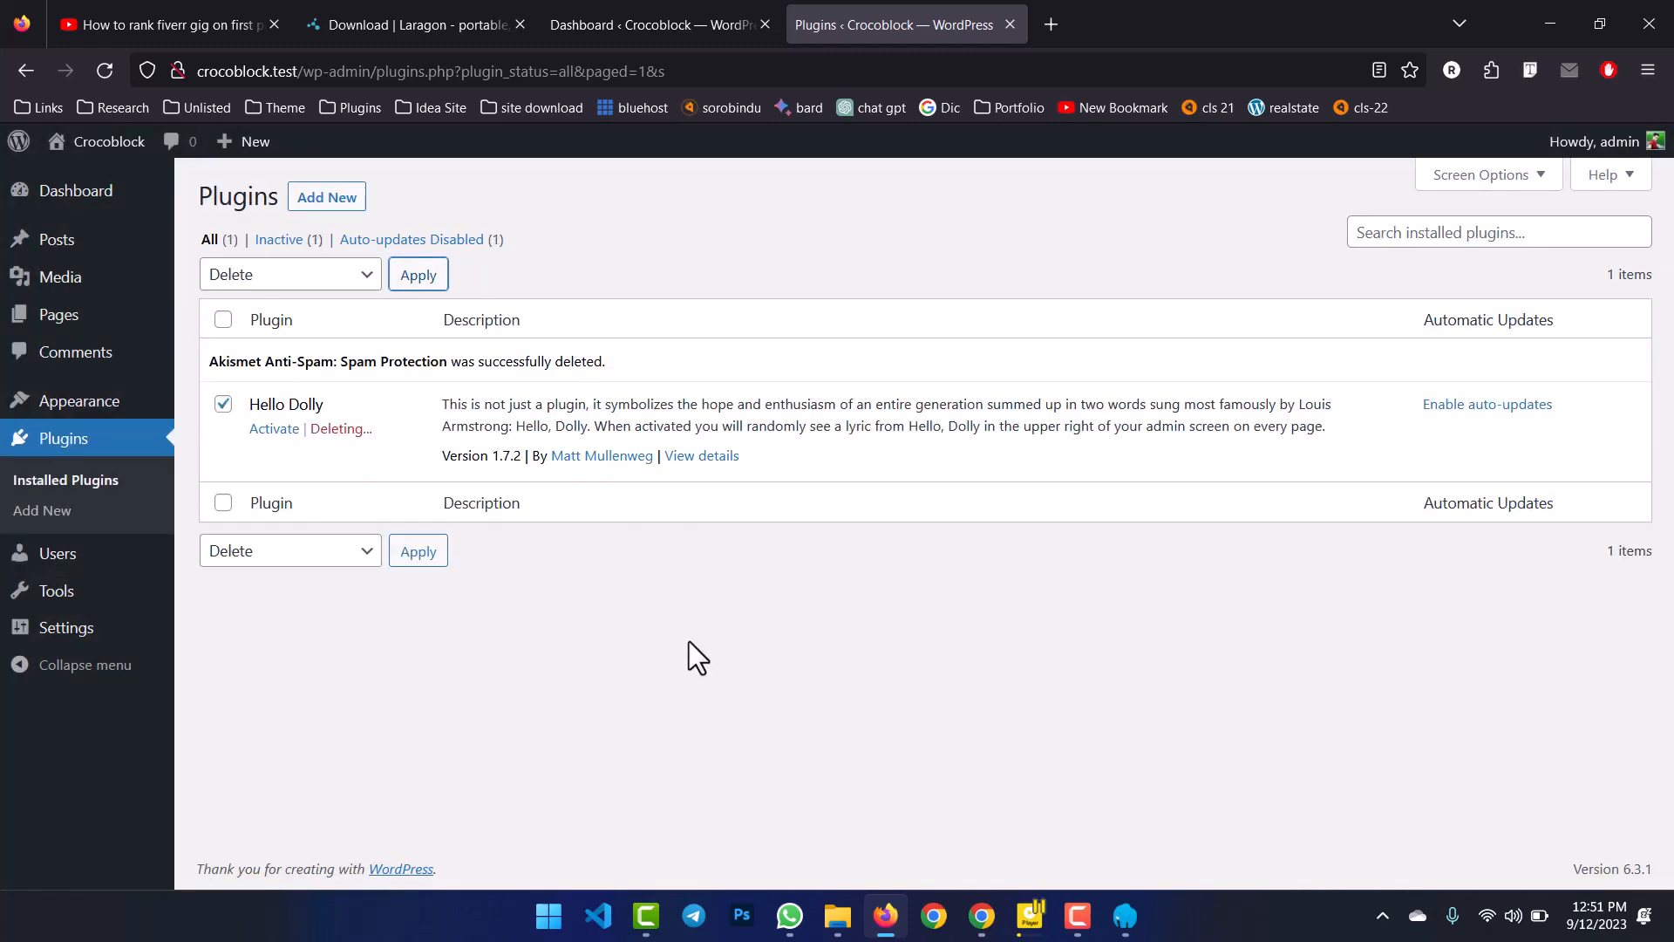
left_click(16, 144)
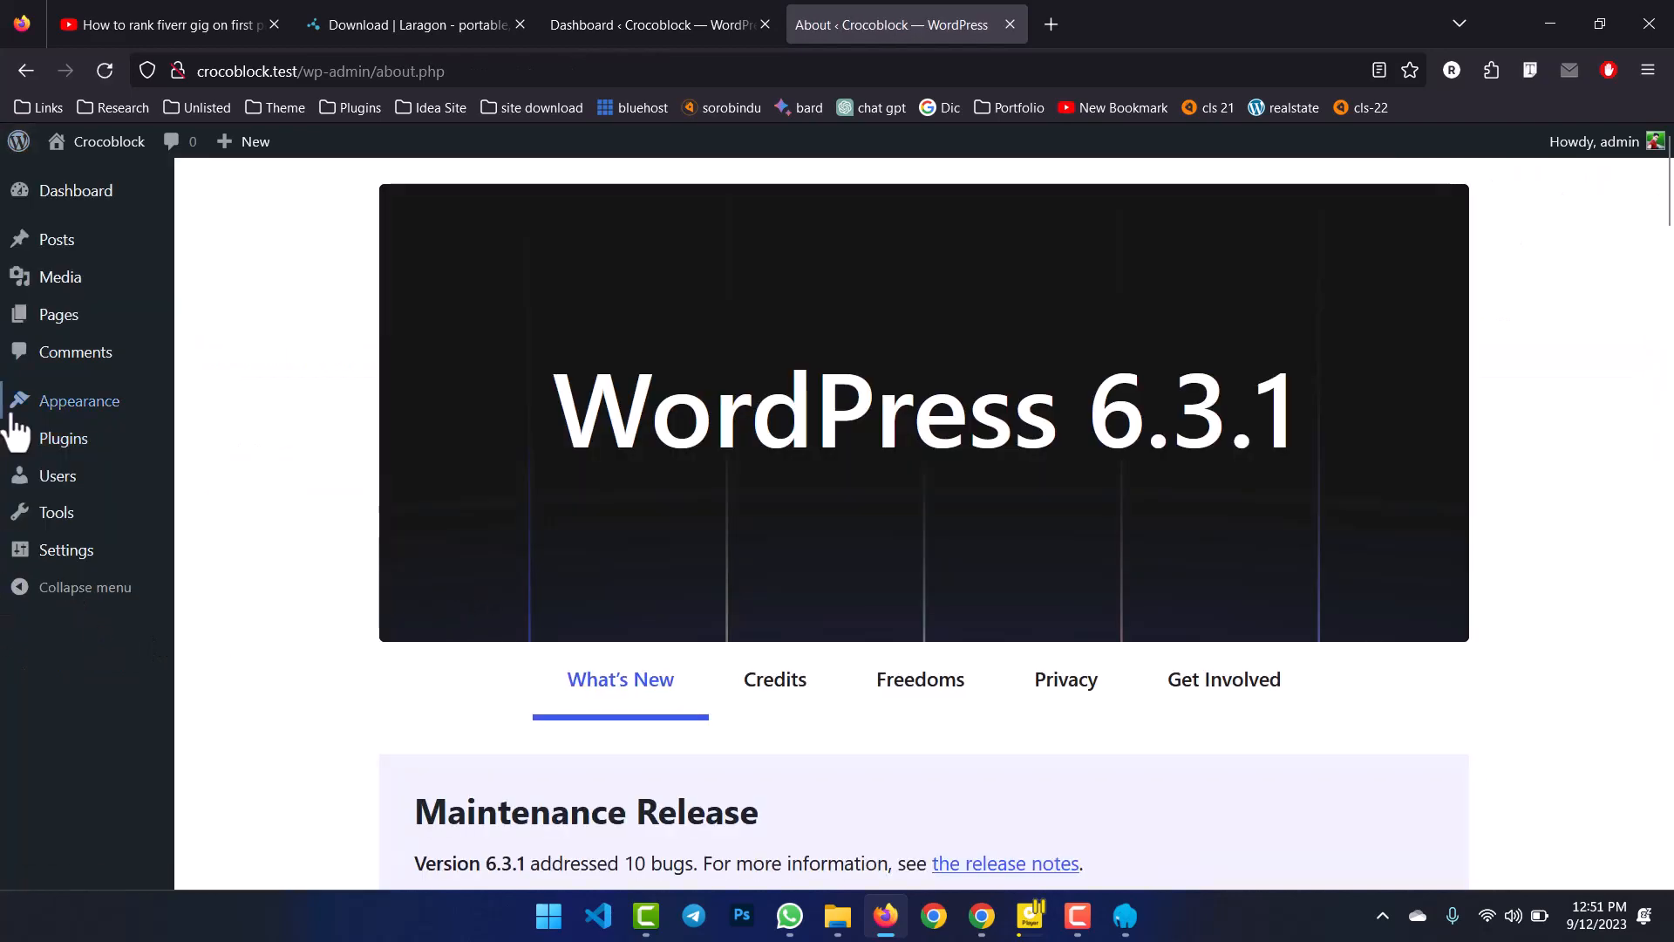
Open the Themes page in a new tab and review the installed themes.
mouse_move(67, 408)
middle_click(228, 407)
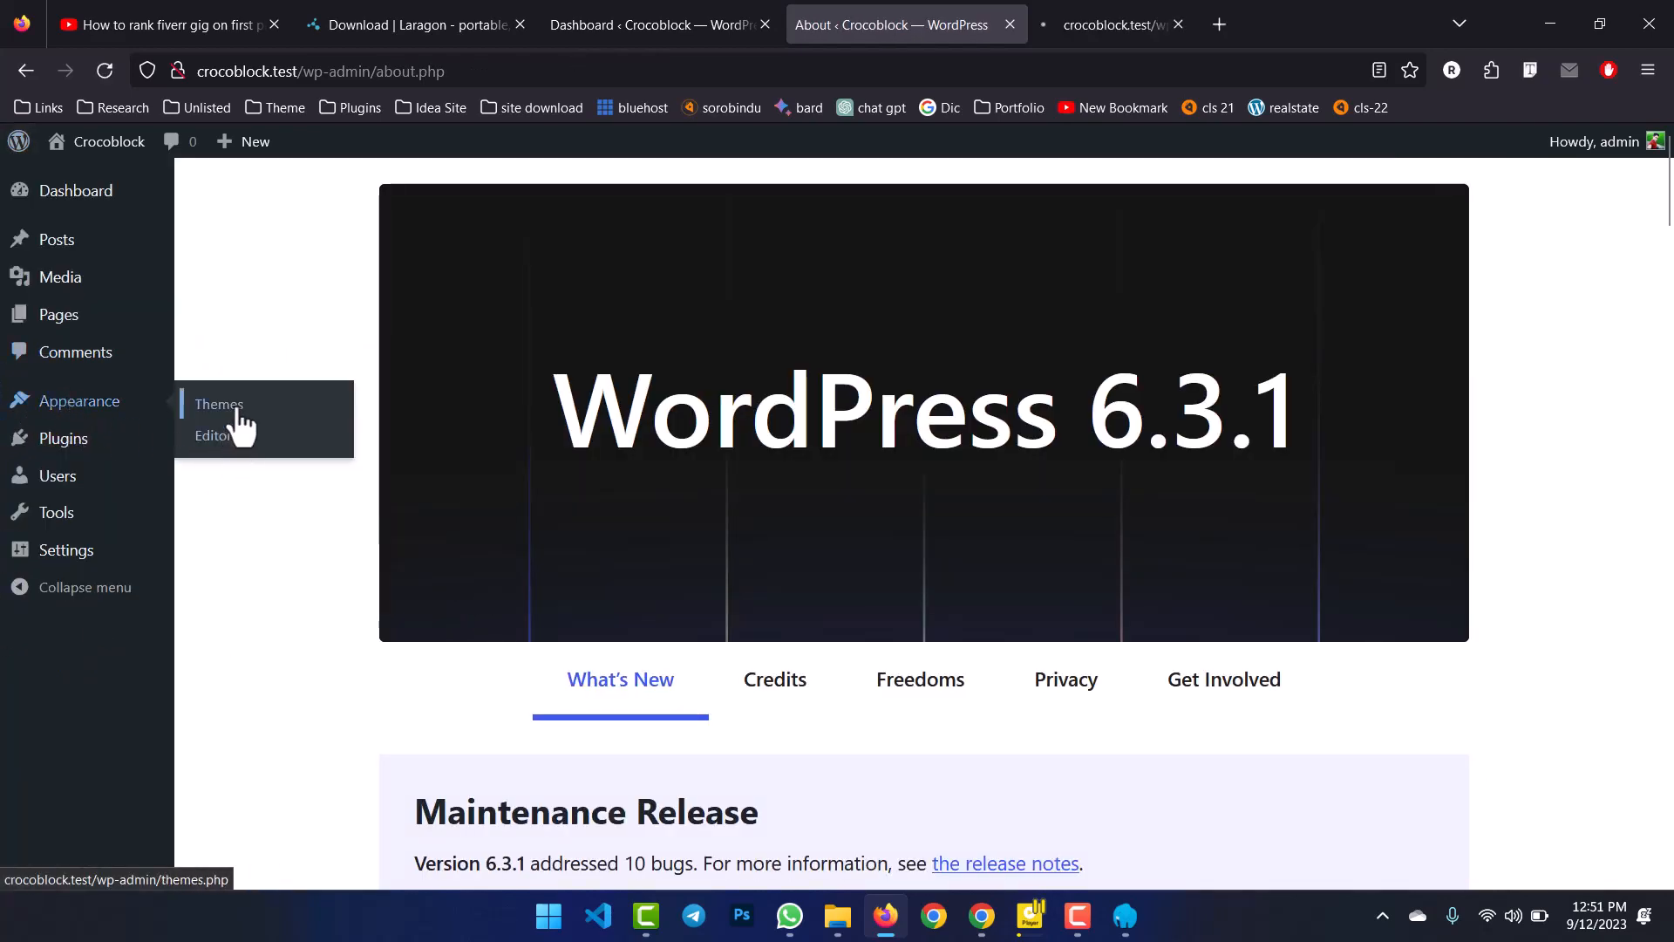
left_click(1160, 21)
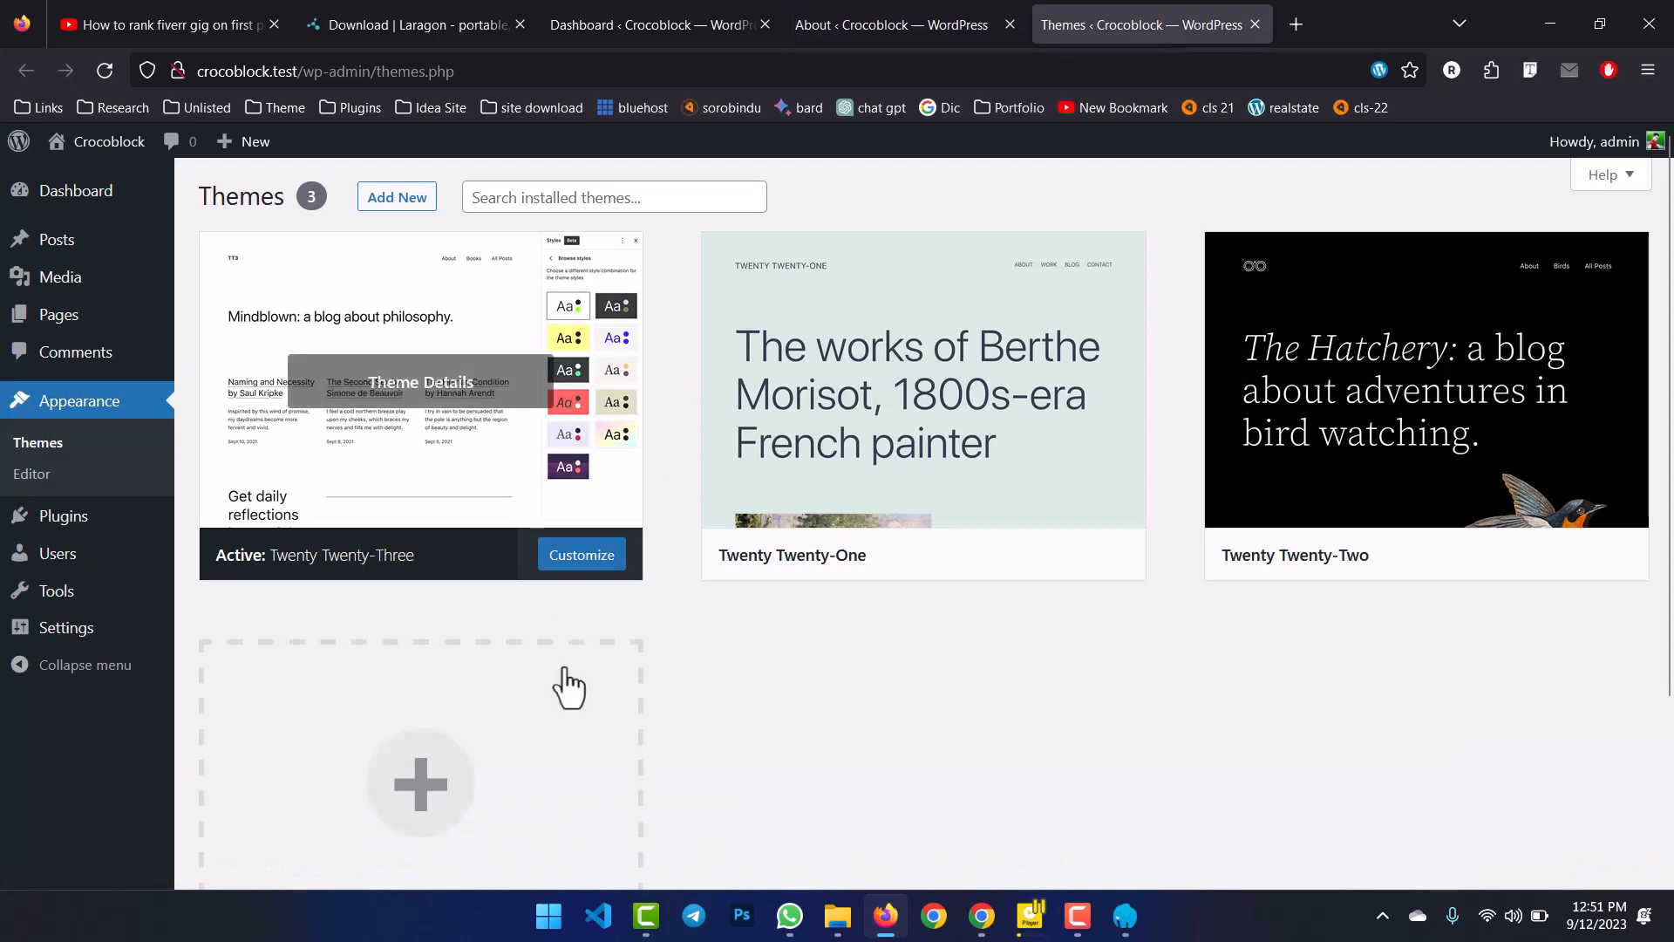
scroll(37, 611, "down", 2)
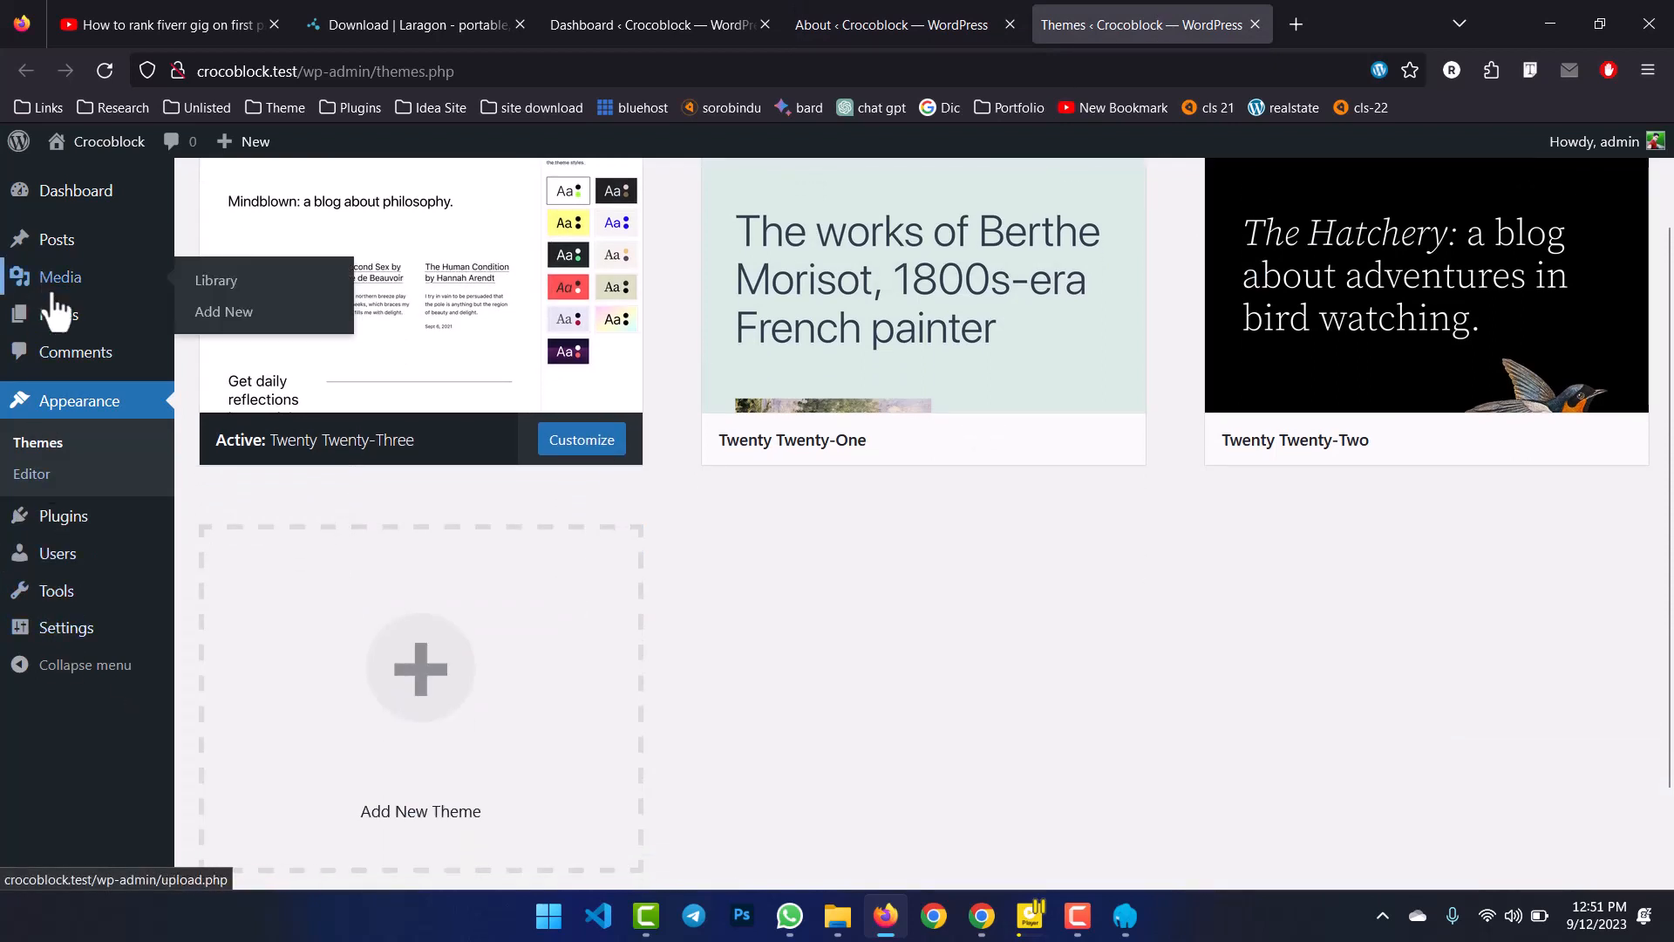
Move the Privacy Policy and Sample Page pages to the Trash with a bulk action.
mouse_move(58, 316)
middle_click(206, 332)
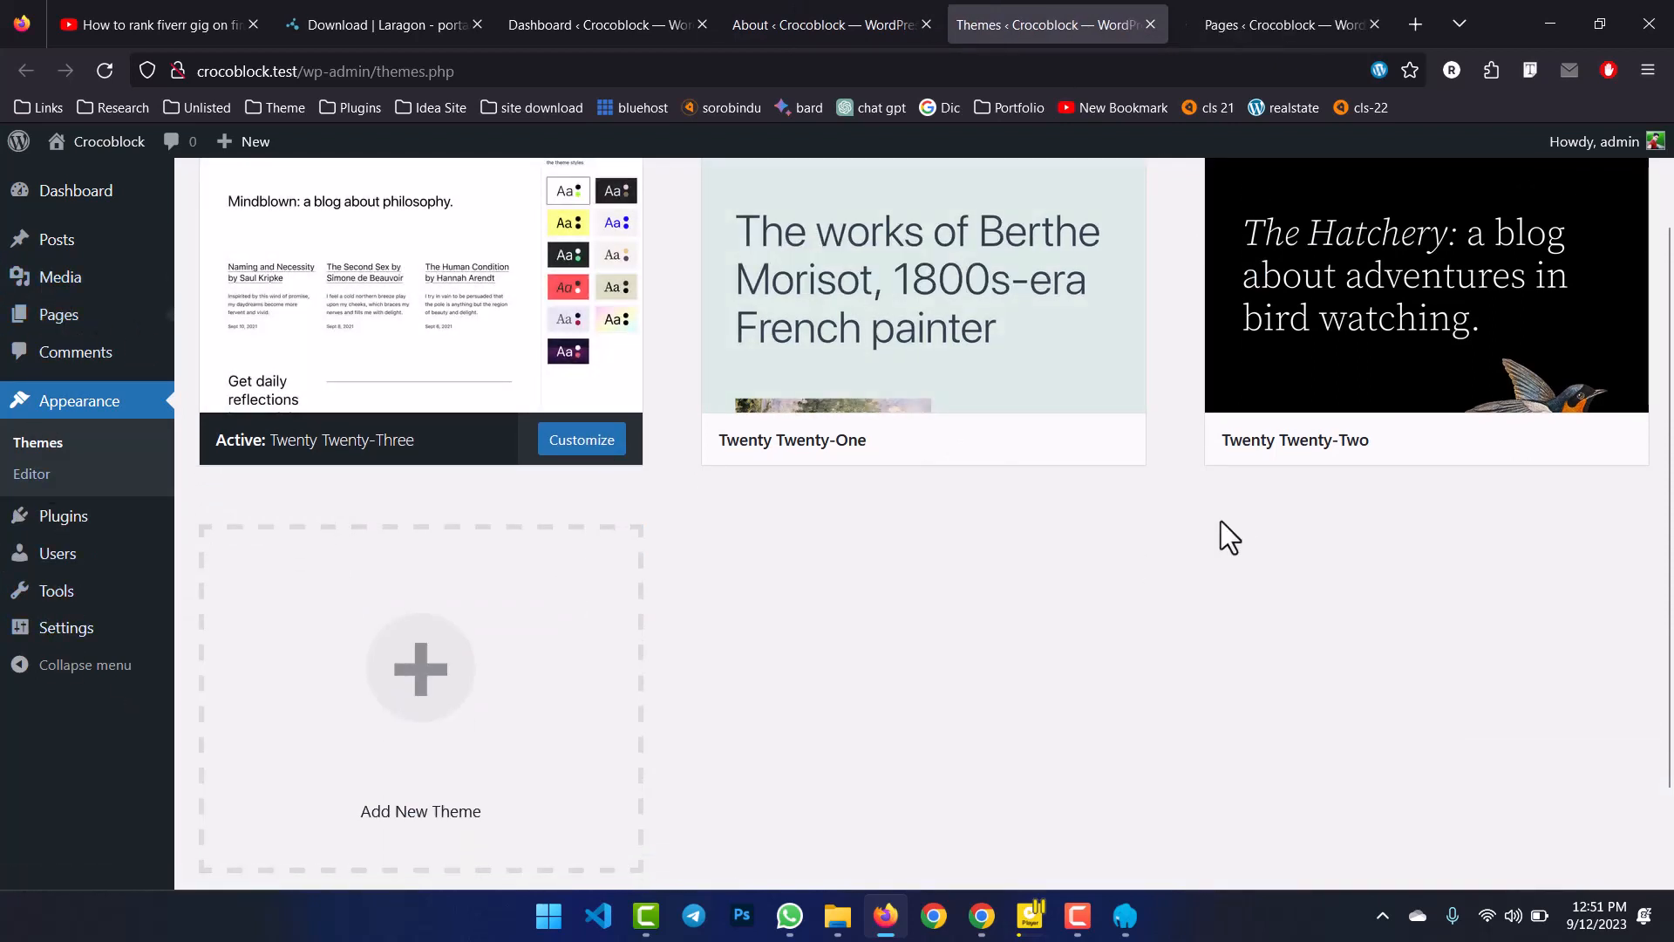
left_click(1220, 19)
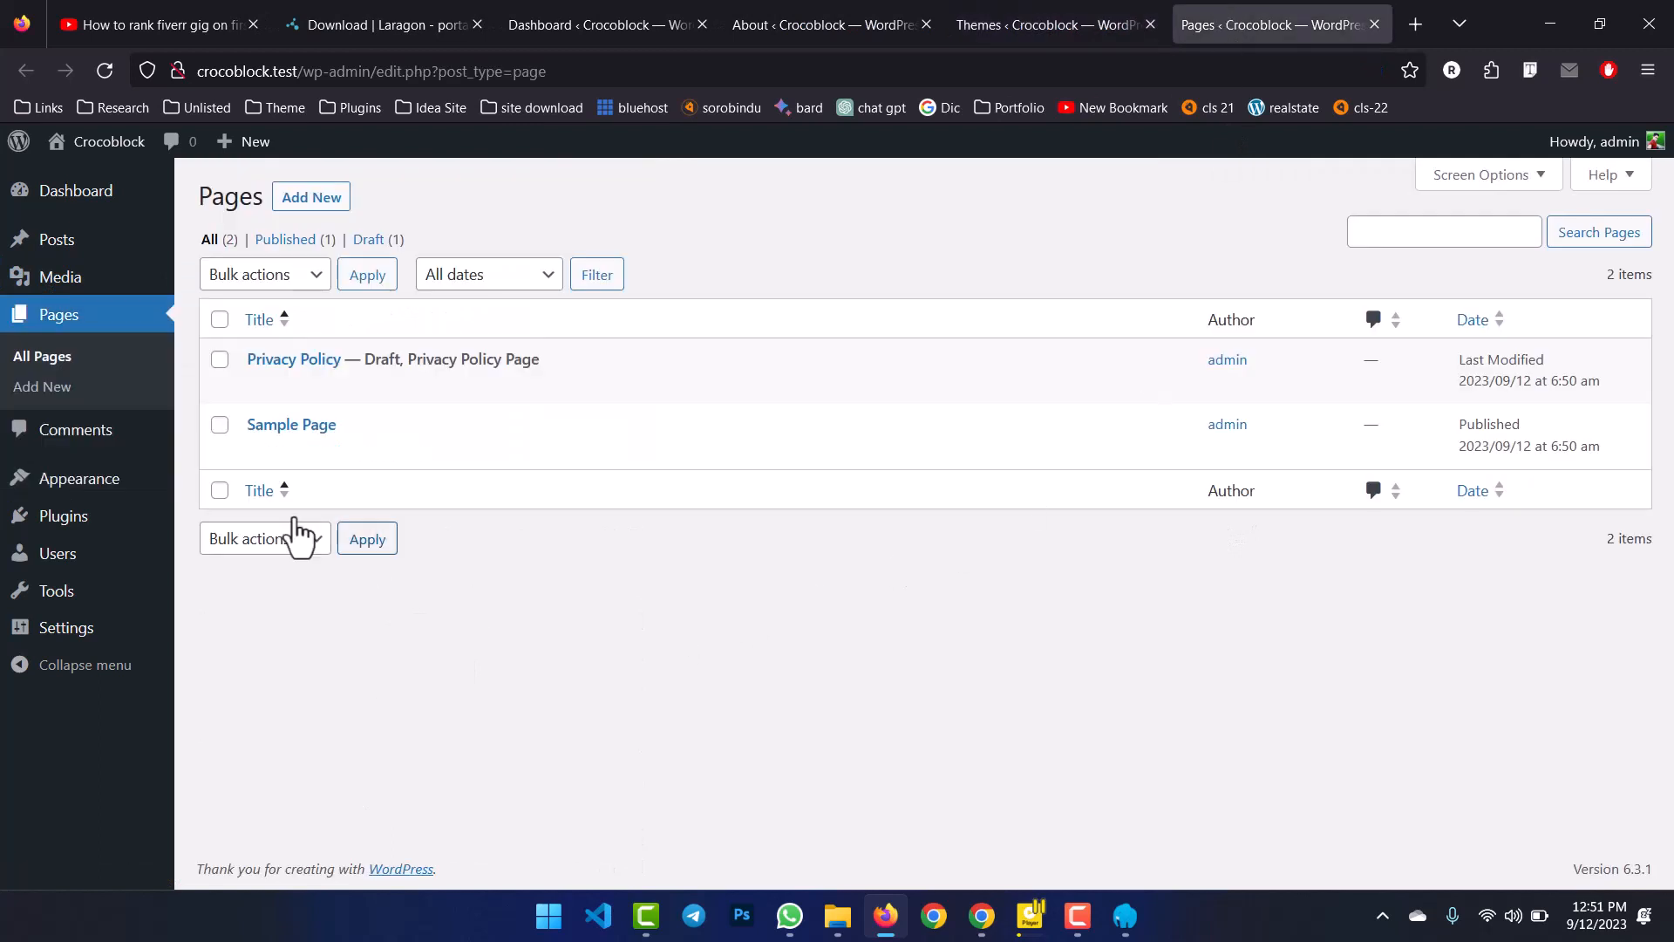
left_click(219, 319)
left_click(235, 277)
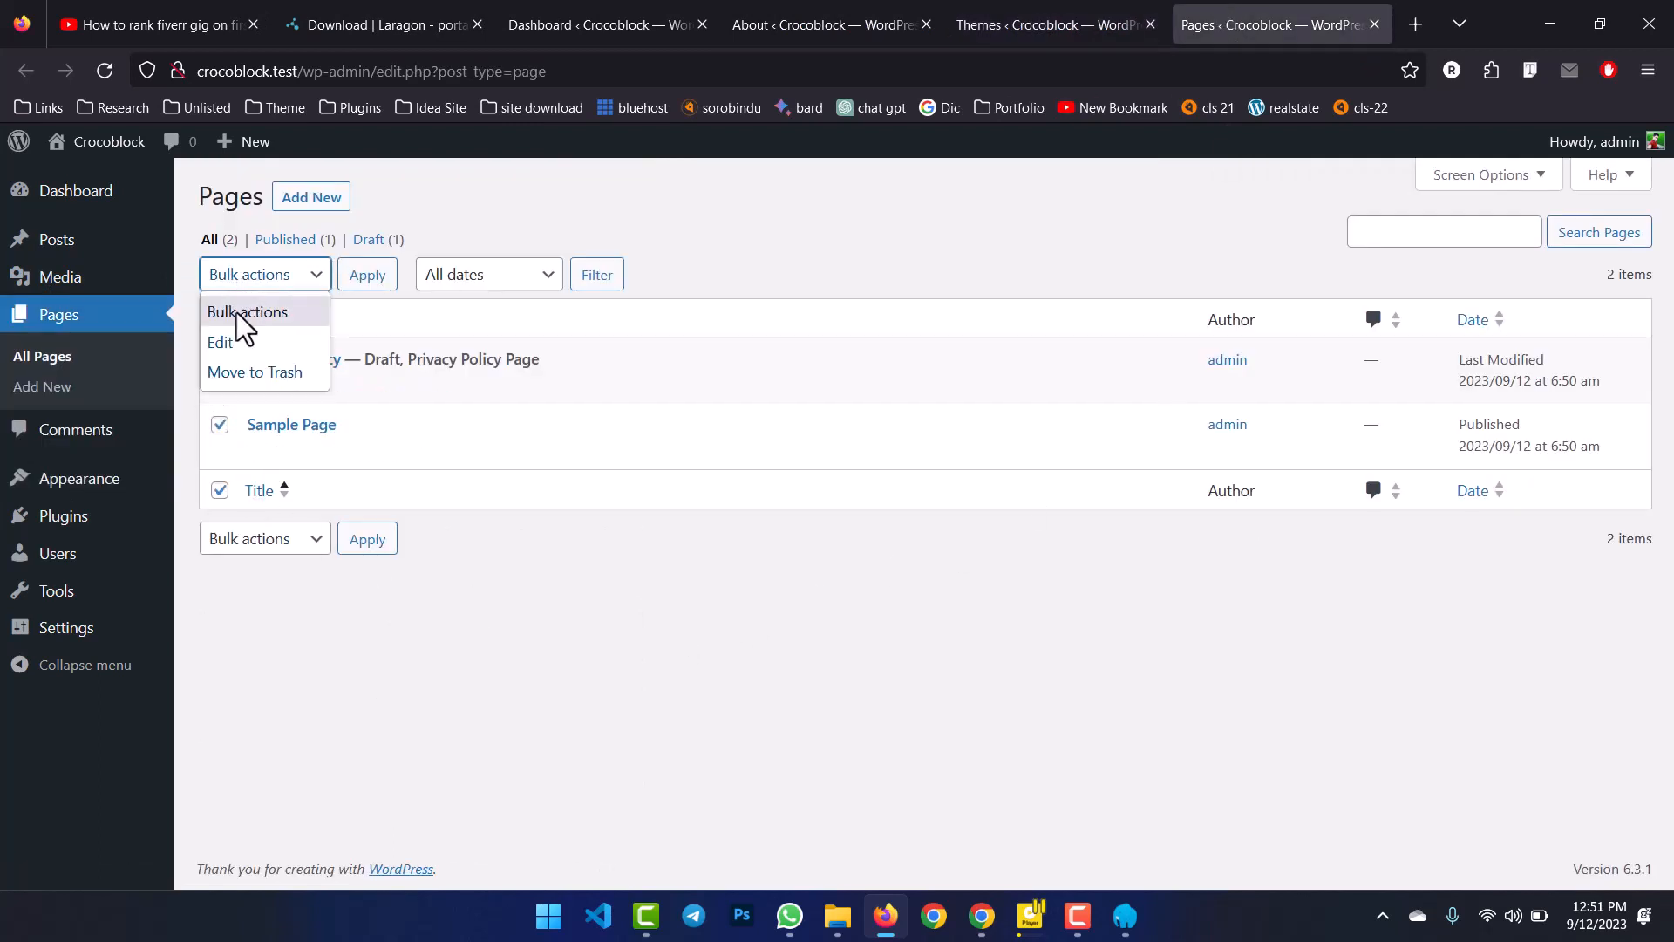
left_click(240, 372)
left_click(366, 277)
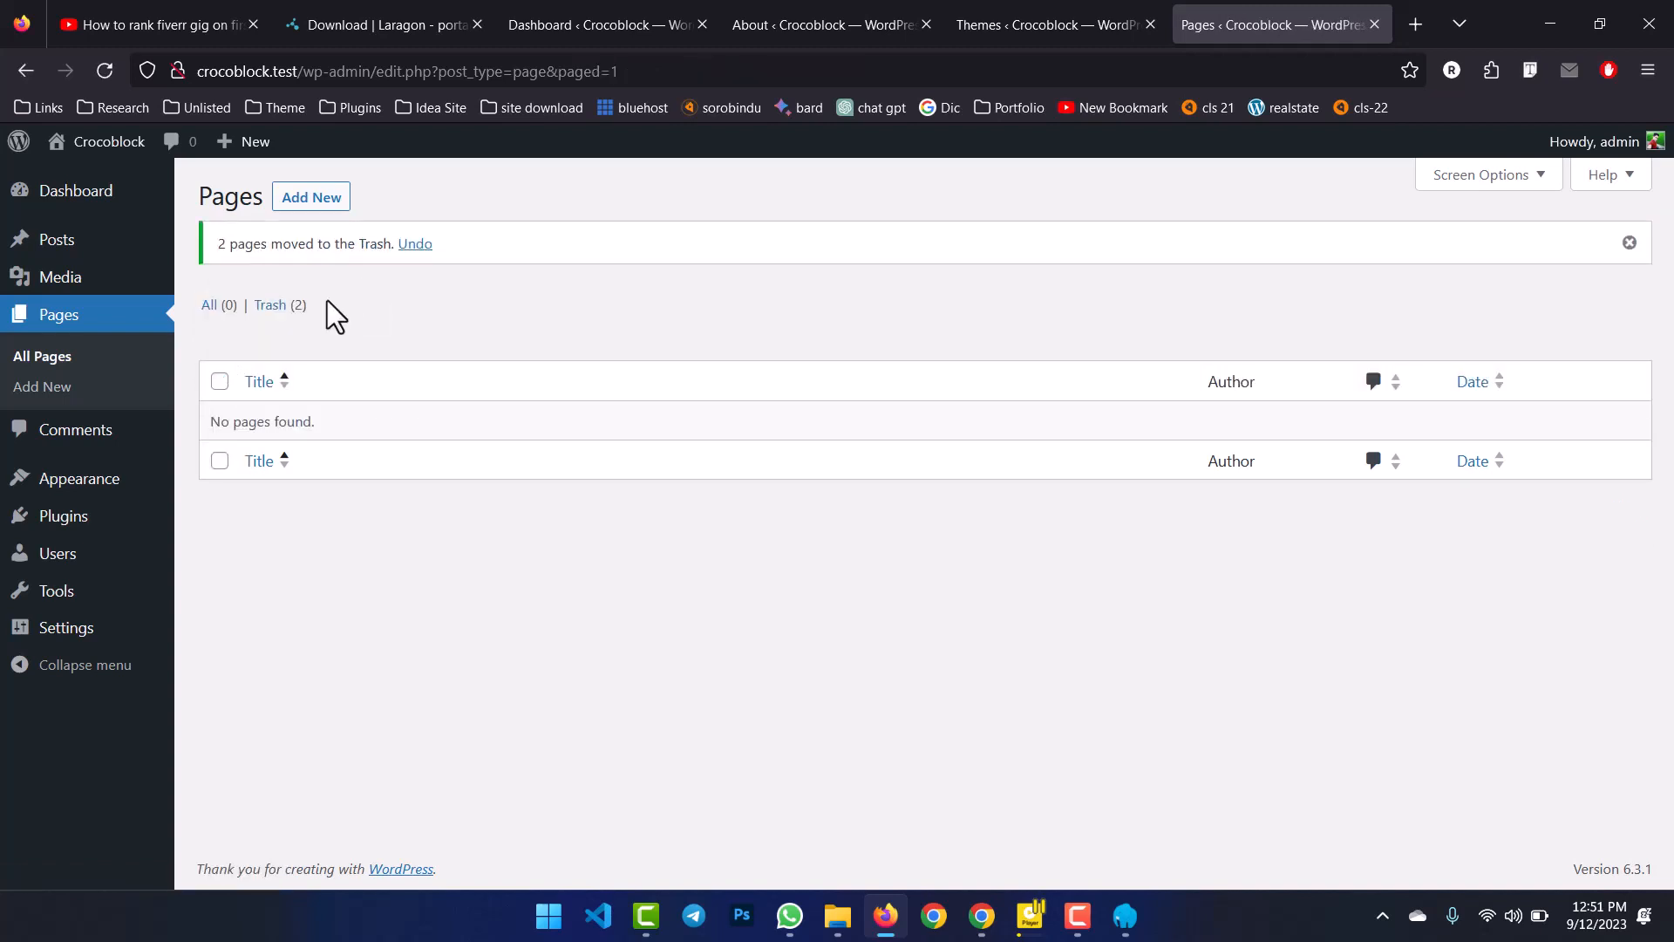
View the About WordPress page, then switch back to the Laragon window.
mouse_move(70, 600)
mouse_move(19, 141)
left_click(39, 171)
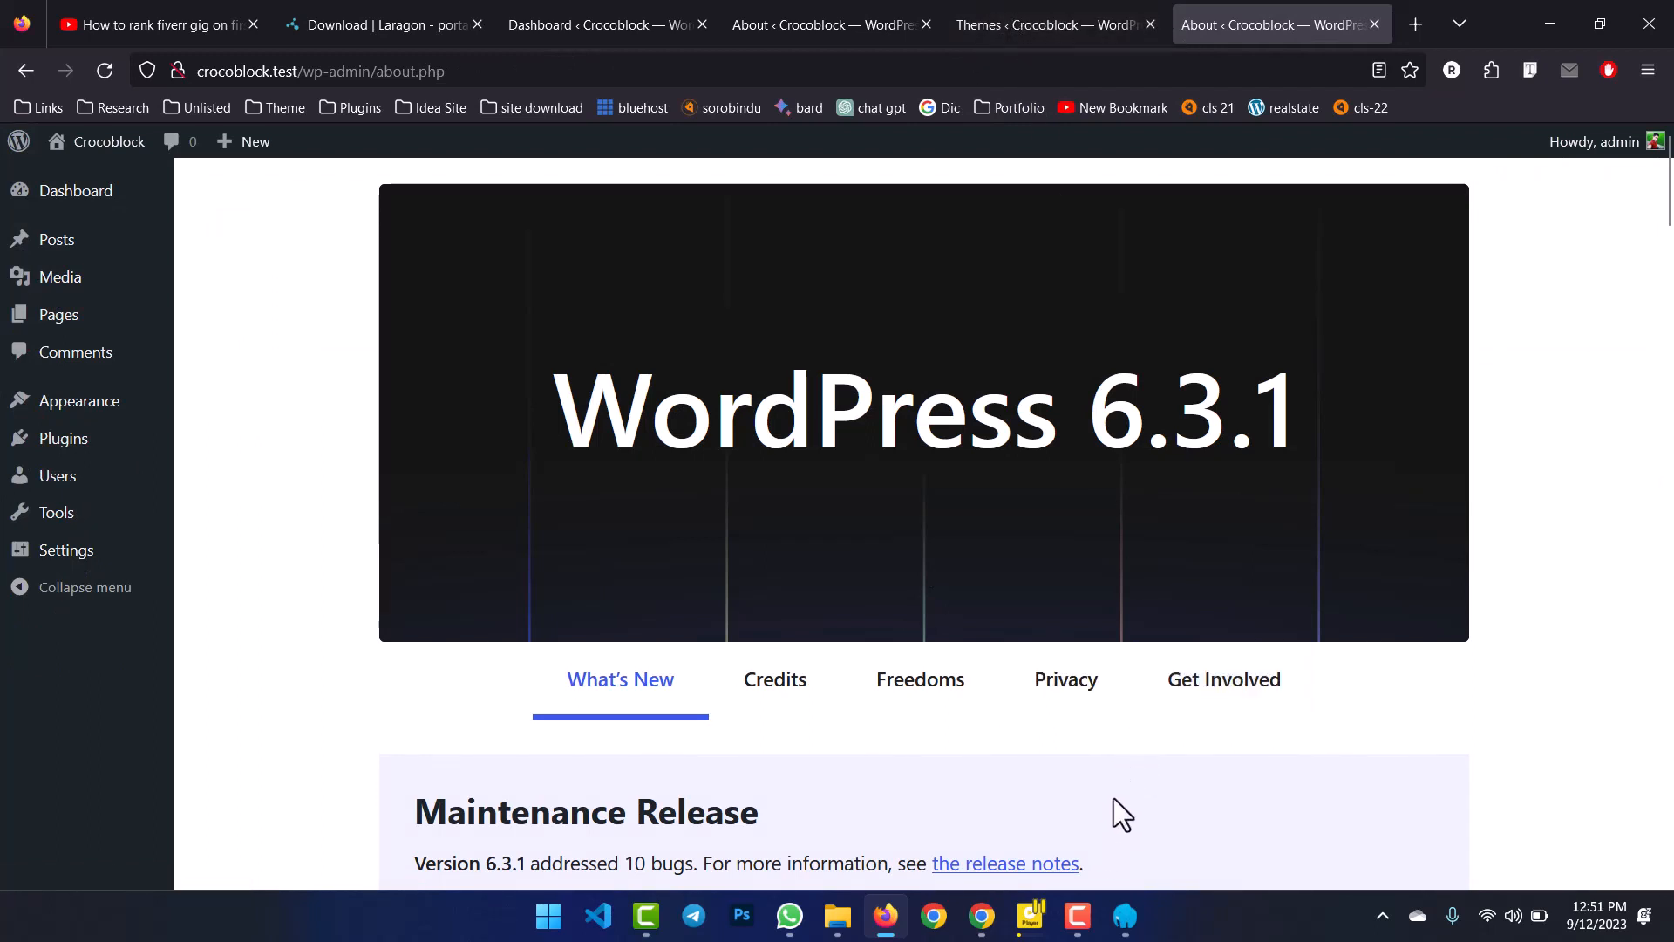
left_click(1125, 916)
left_click(1079, 915)
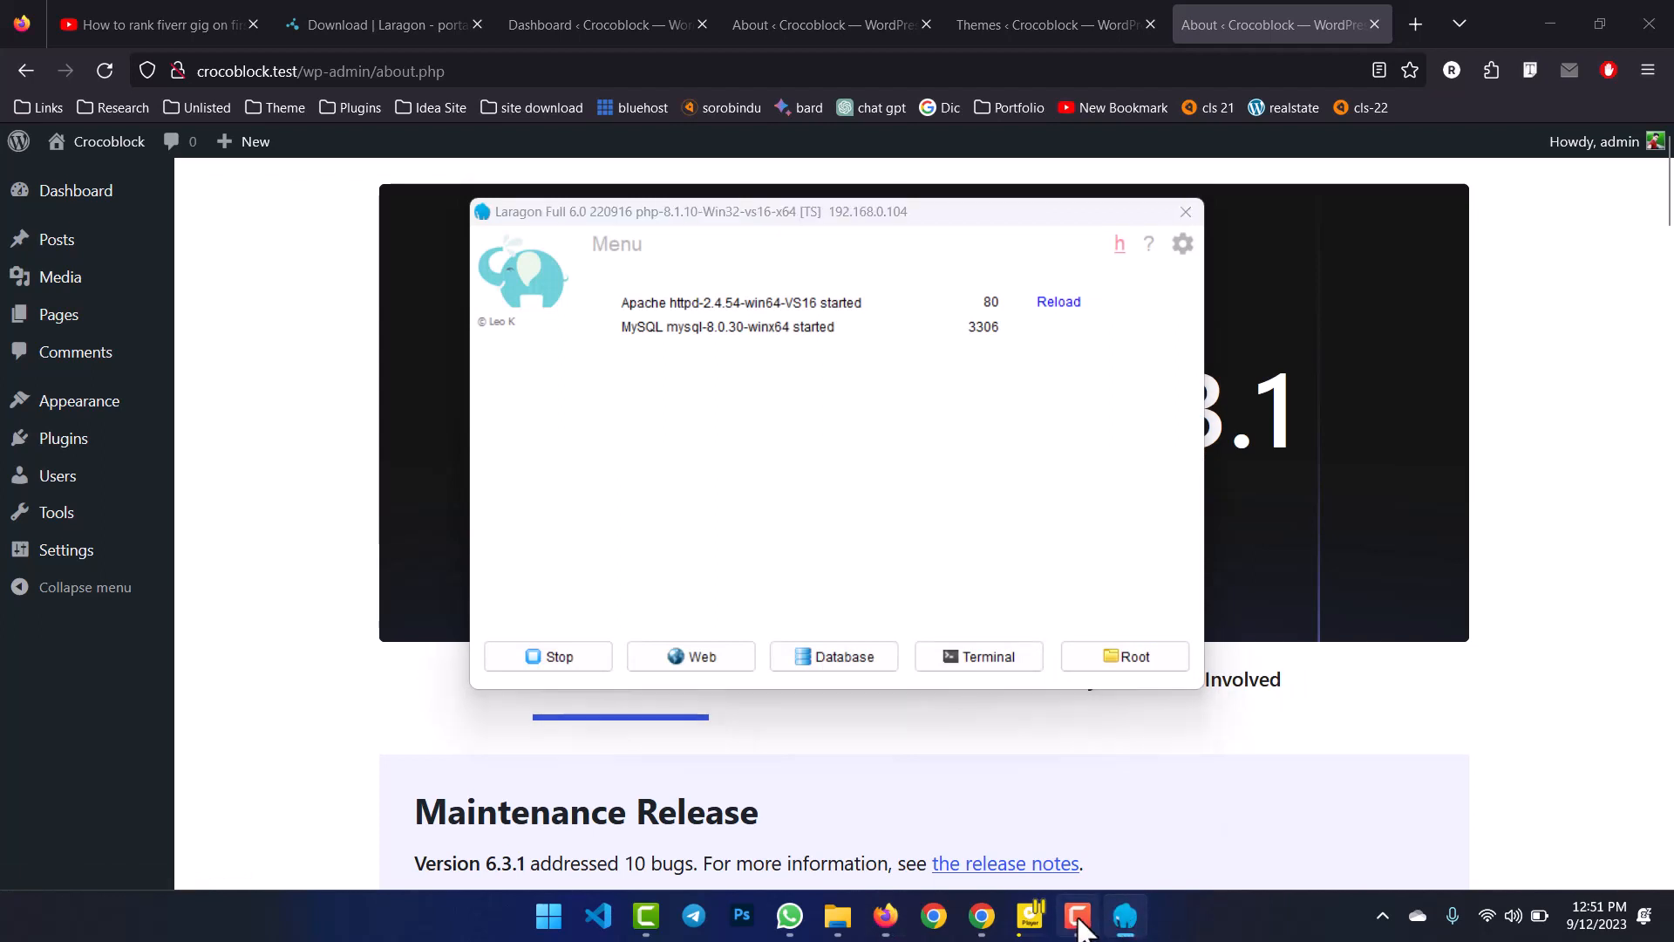